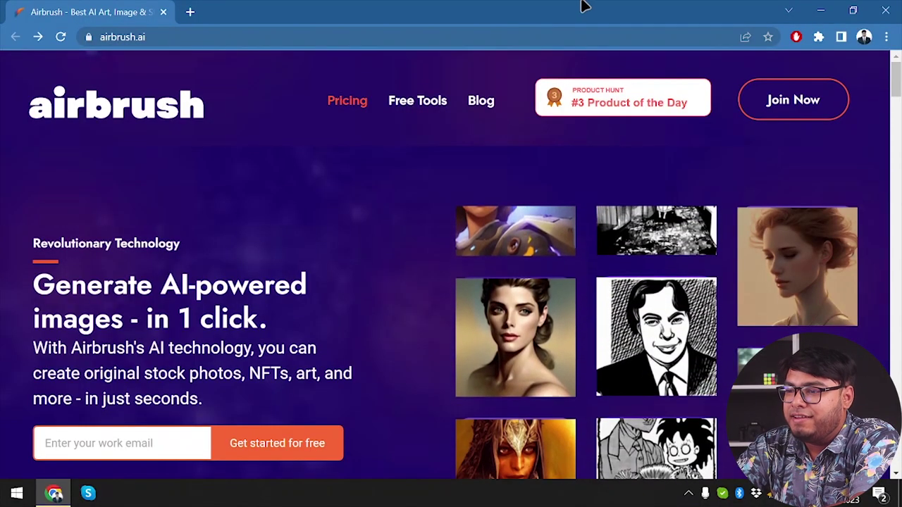
# Step: Trigger the 'Wait! Before you go...' popup offering 20 free AI images per month
pyautogui.moveTo(584, 4)
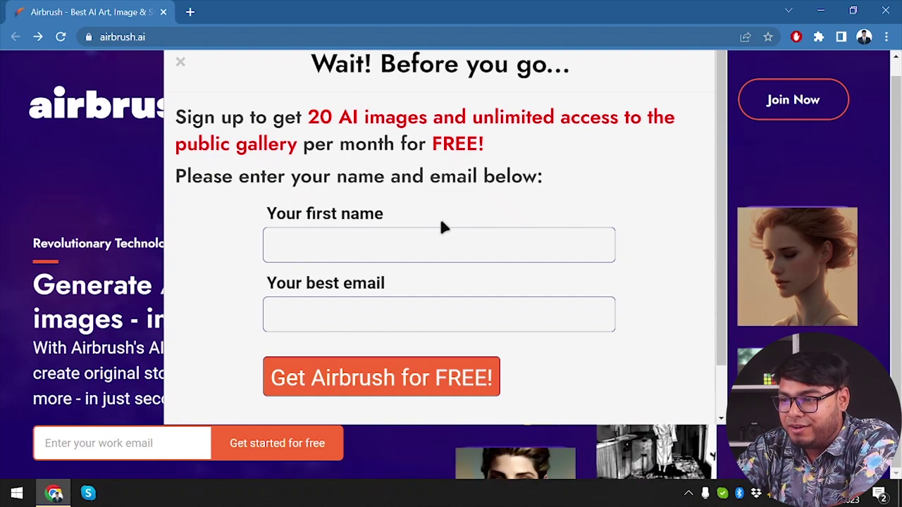
# Step: Enter a first name and the contact's e-mail in the popup, submit it, and return to the homepage
pyautogui.click(377, 248)
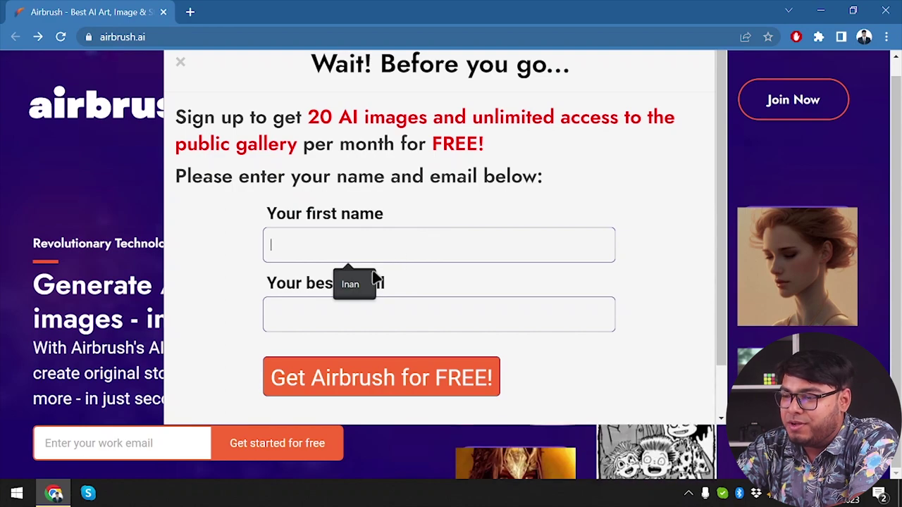
pyautogui.write('Inan S')
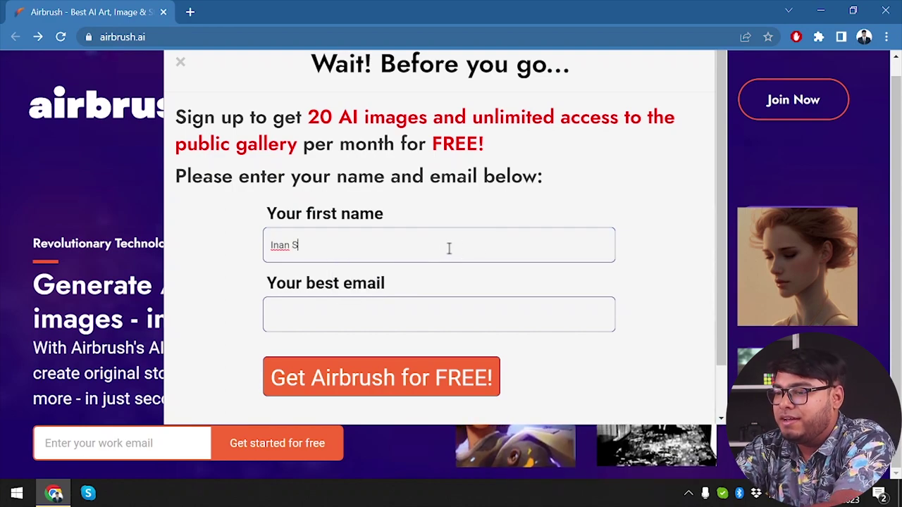
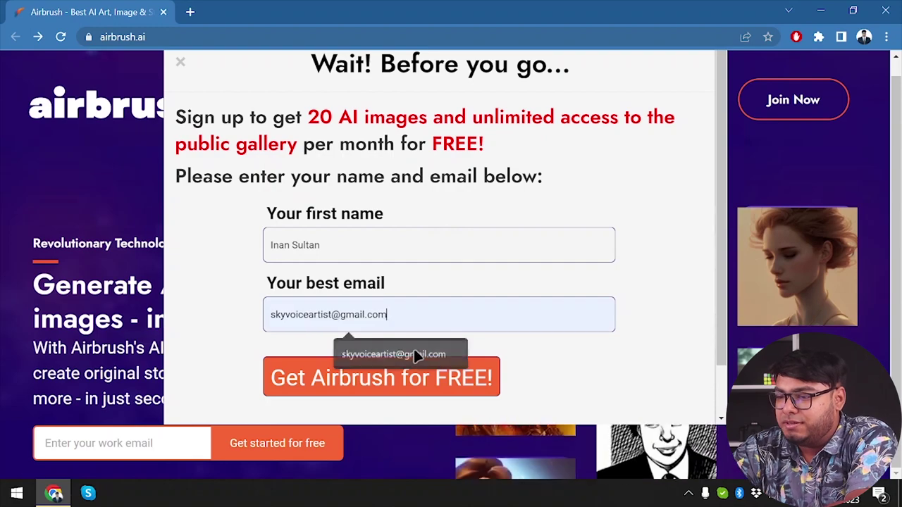
pyautogui.click(413, 356)
pyautogui.scroll(-1, 402, 346)
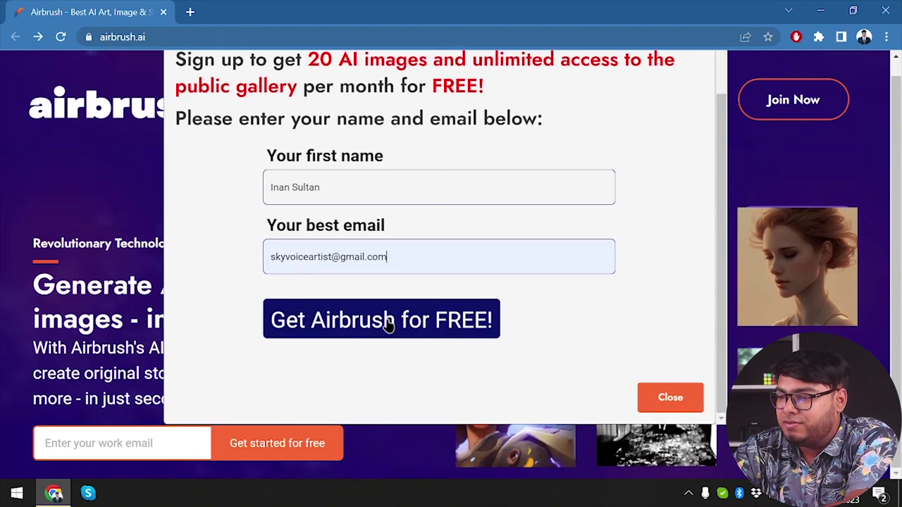
pyautogui.click(390, 325)
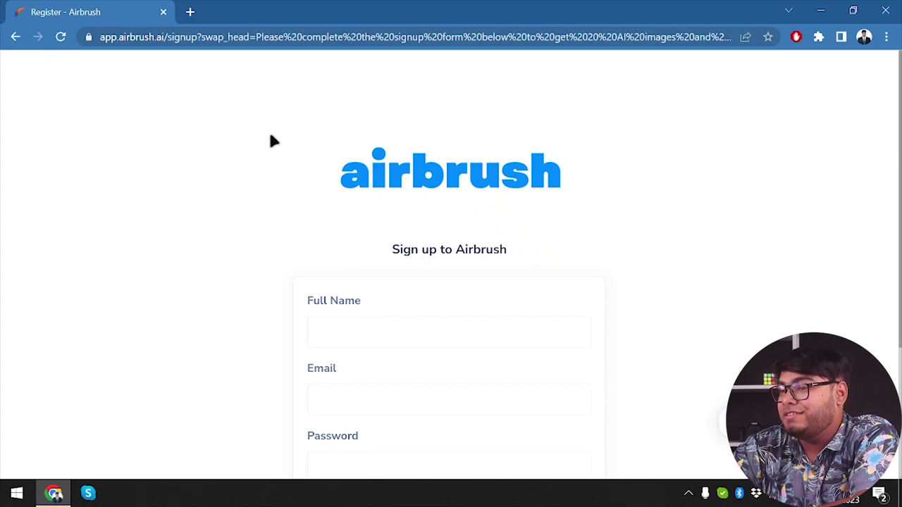
pyautogui.click(16, 39)
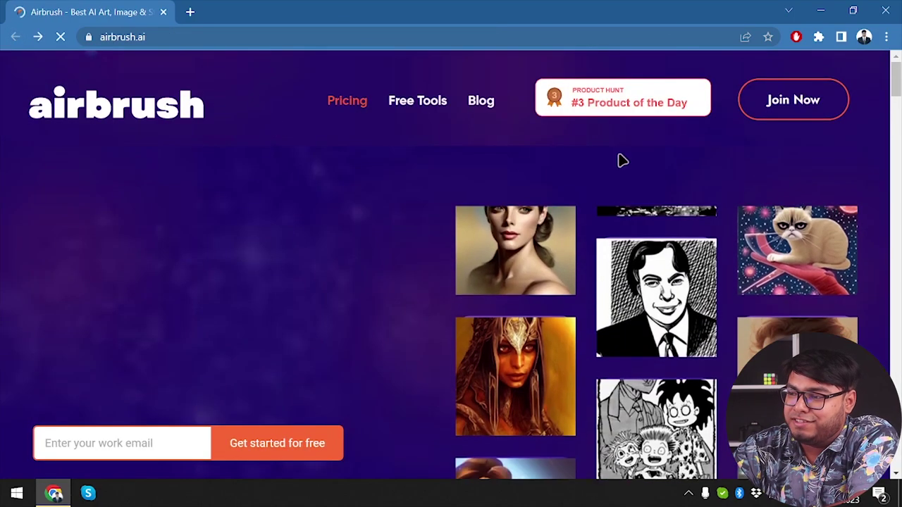
# Step: Compare the $0.00 Free Plan and $9.00/month Premium Plan tables in the pricing section
pyautogui.click(347, 101)
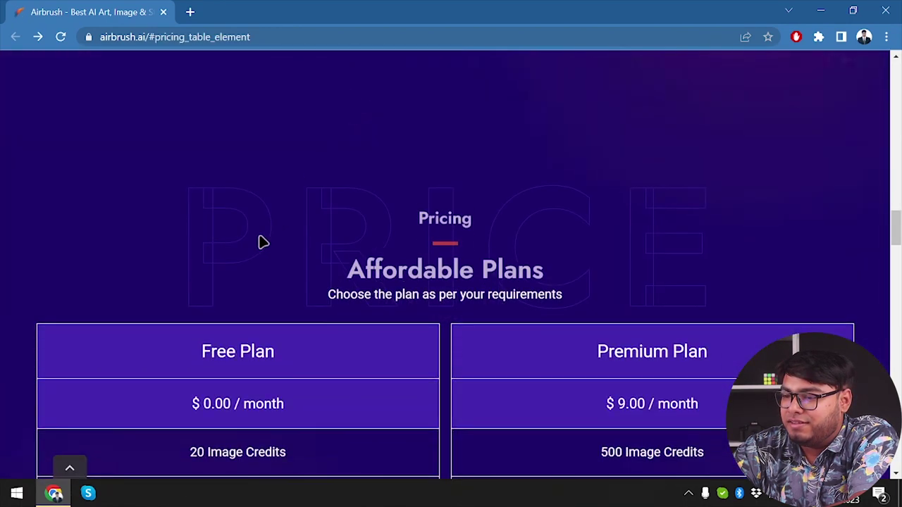
pyautogui.scroll(-2, 259, 241)
pyautogui.scroll(-1, 282, 255)
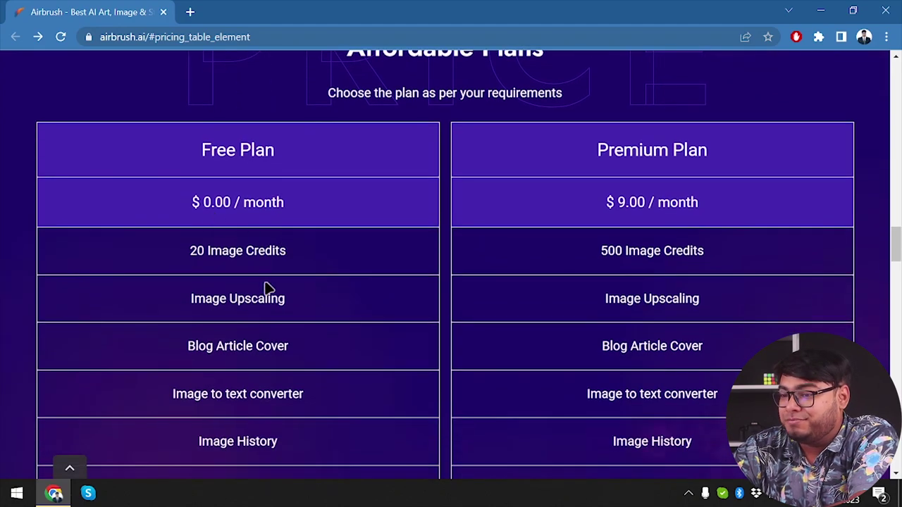
pyautogui.scroll(-1, 255, 288)
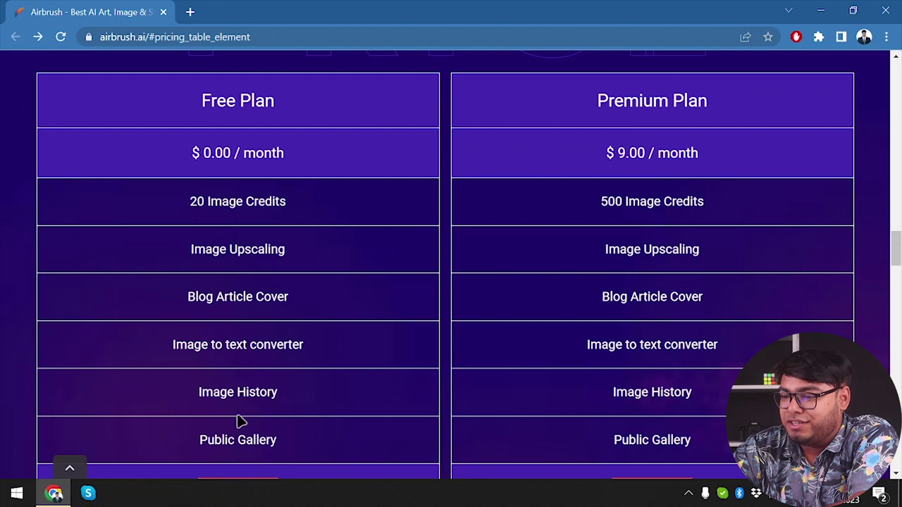
pyautogui.scroll(-1, 238, 421)
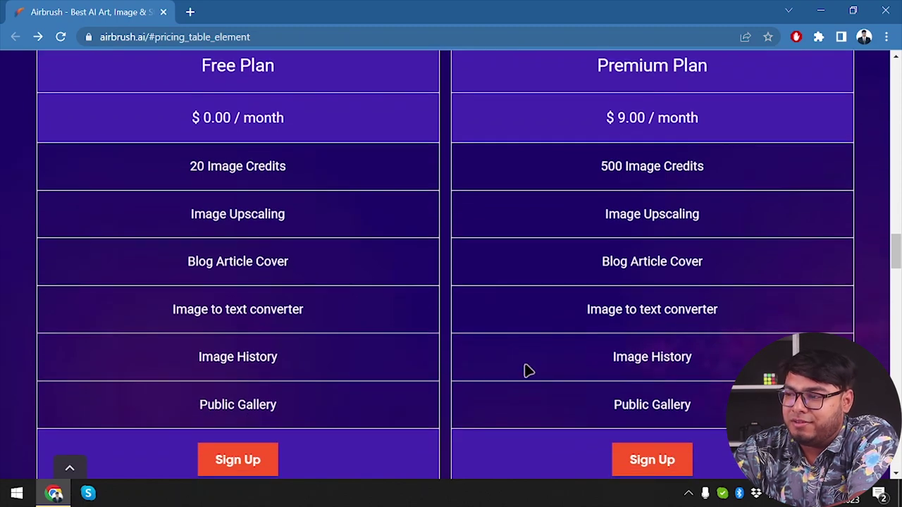
pyautogui.scroll(1, 528, 370)
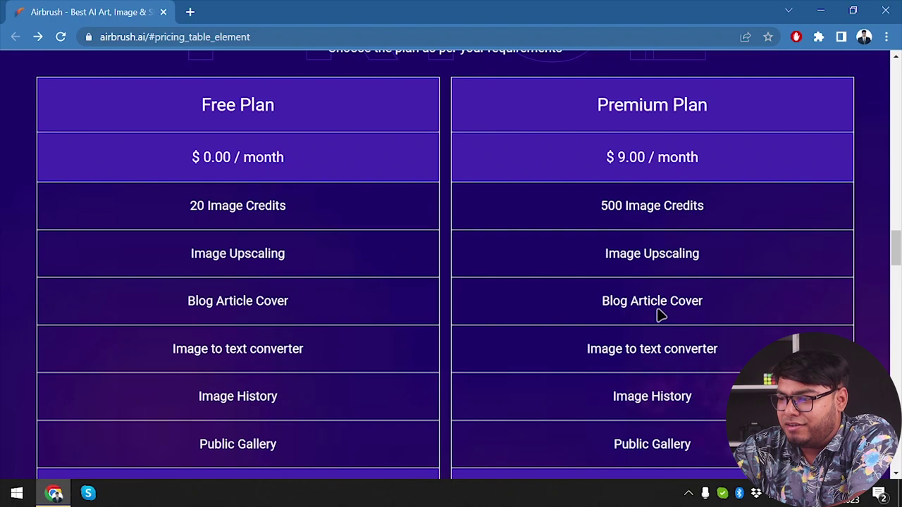
pyautogui.scroll(-1, 644, 366)
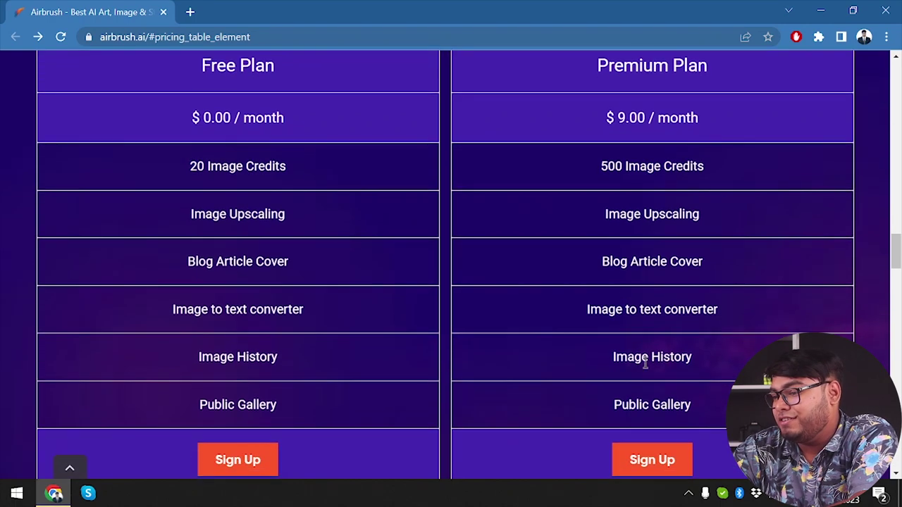
pyautogui.scroll(-1, 627, 358)
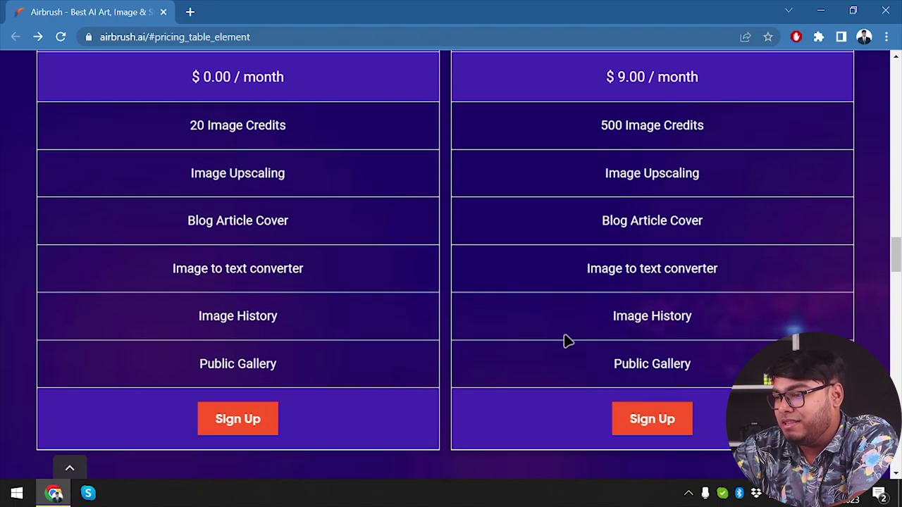
pyautogui.scroll(-2, 593, 332)
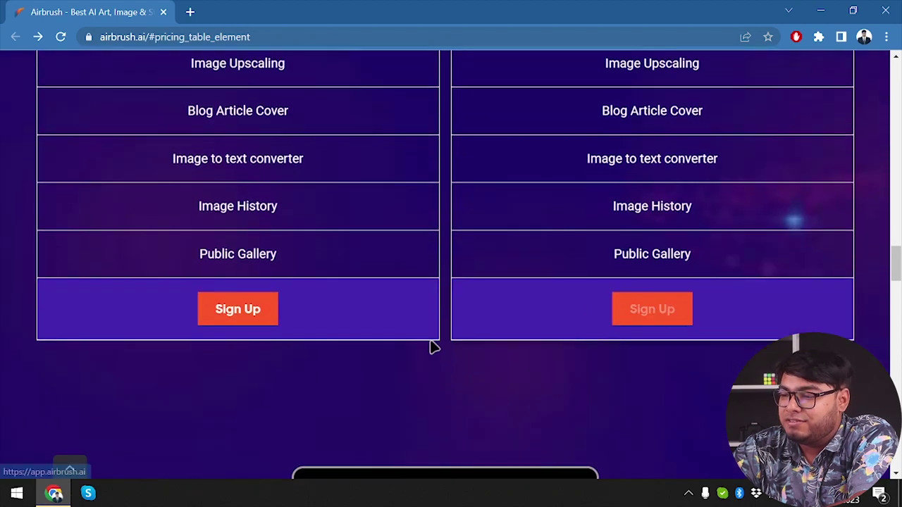
pyautogui.scroll(-4, 430, 346)
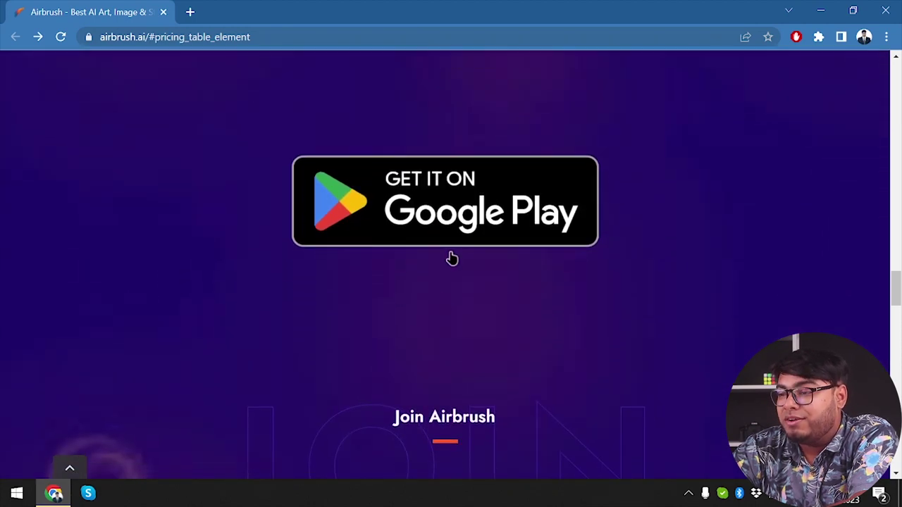
pyautogui.scroll(1, 451, 258)
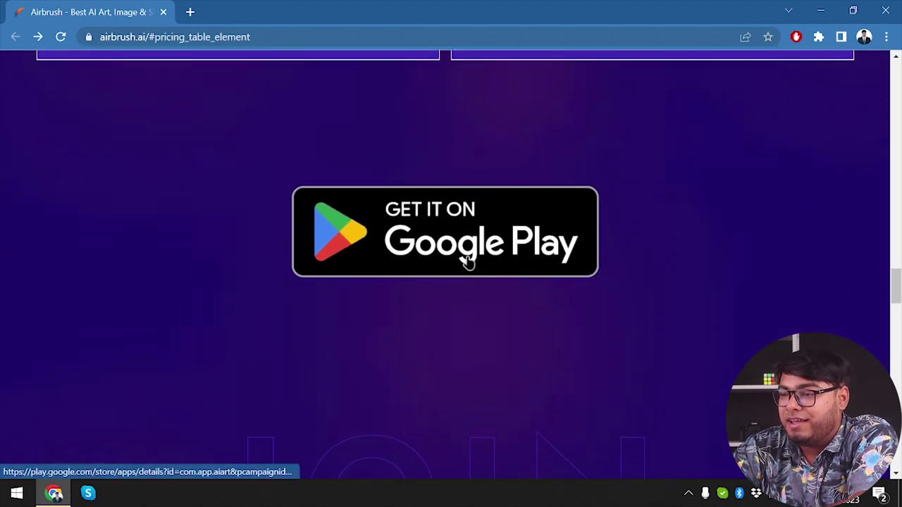
# Step: Open the Google Play badge in a background tab, then try a gallery image's Start and come back
pyautogui.middleClick(408, 233)
pyautogui.scroll(-4, 403, 232)
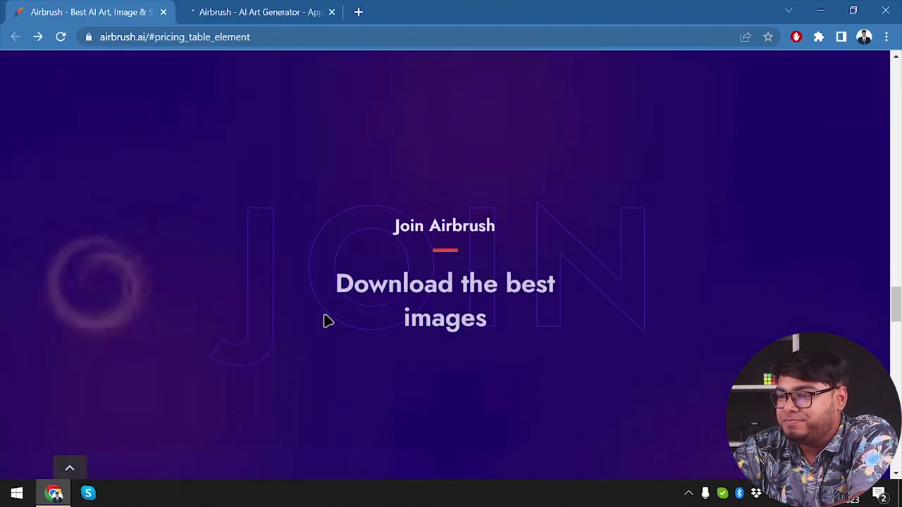
pyautogui.scroll(-1, 431, 227)
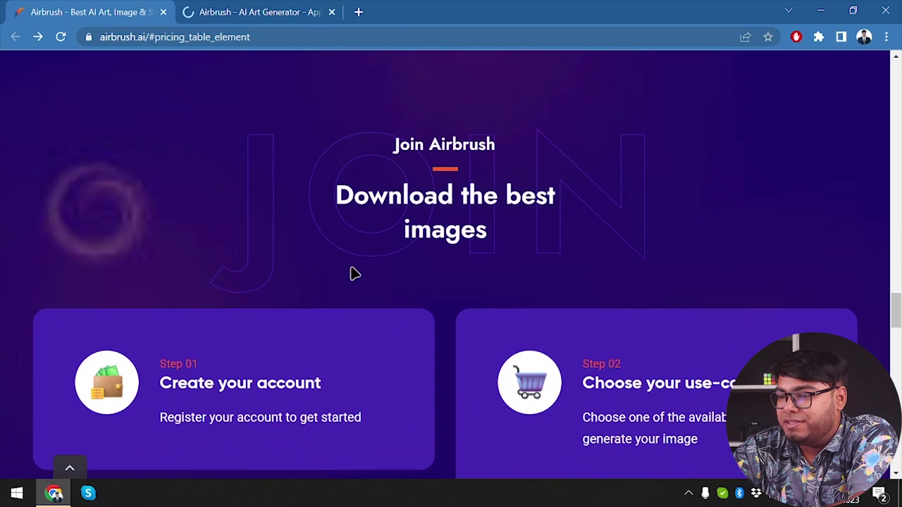
pyautogui.scroll(-4, 354, 273)
pyautogui.scroll(-4, 354, 274)
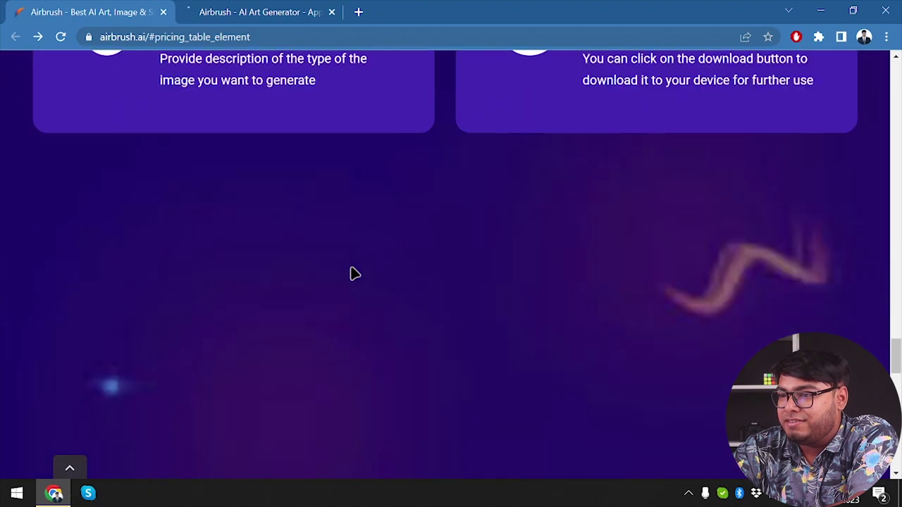
pyautogui.scroll(-2, 354, 273)
pyautogui.scroll(1, 352, 271)
pyautogui.scroll(-2, 312, 282)
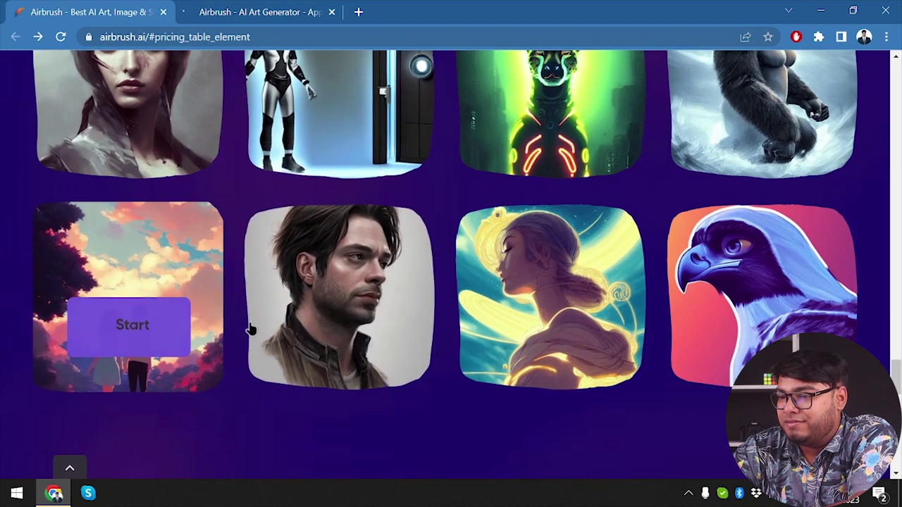
pyautogui.click(336, 339)
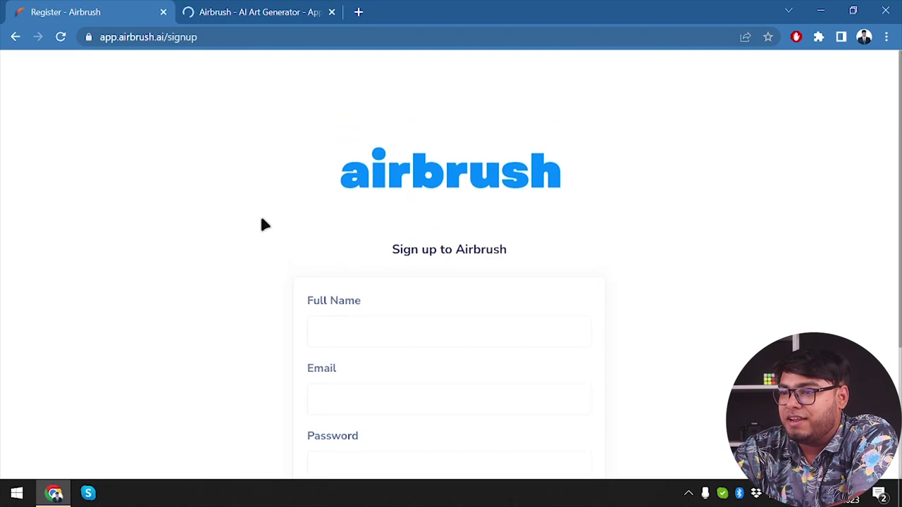
pyautogui.hotkey('alt', 'Left')
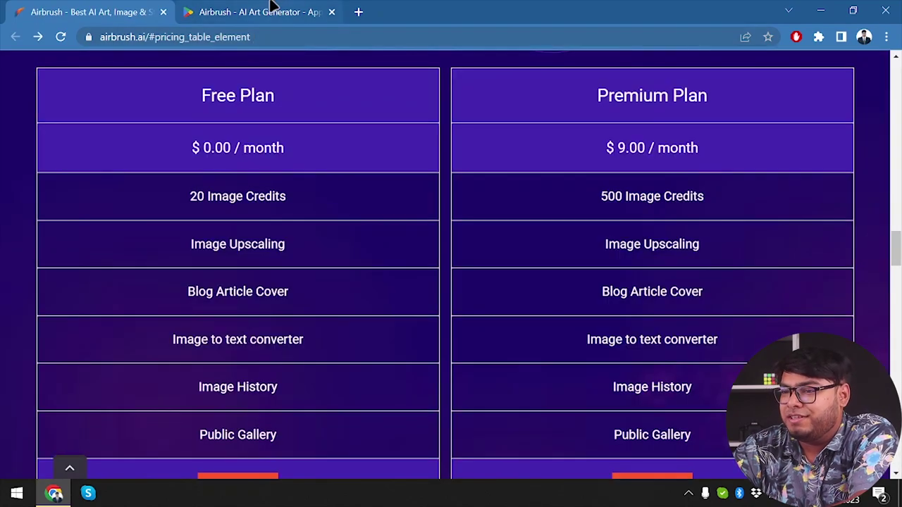
# Step: Browse the Airbrush - AI Art Generator Play listing, with 10K+ downloads and a 3+ rating
pyautogui.click(261, 9)
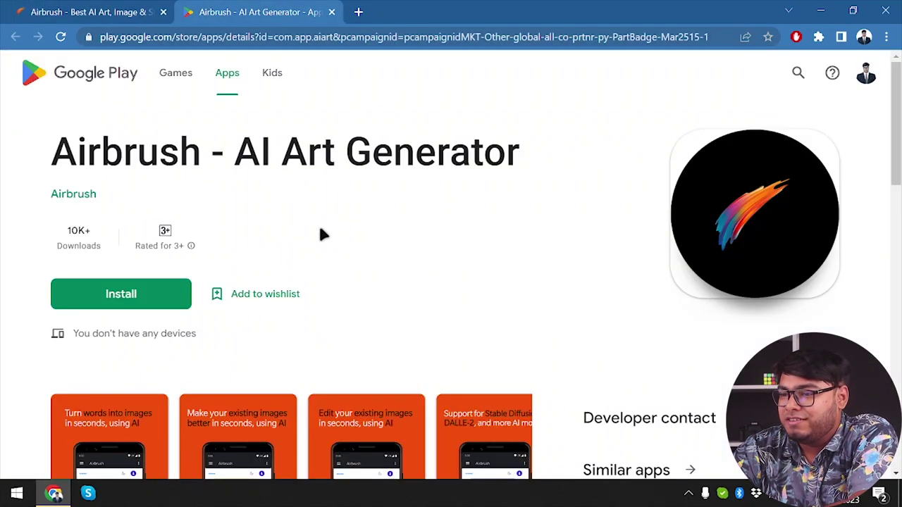
pyautogui.scroll(-1, 293, 274)
pyautogui.scroll(1, 293, 275)
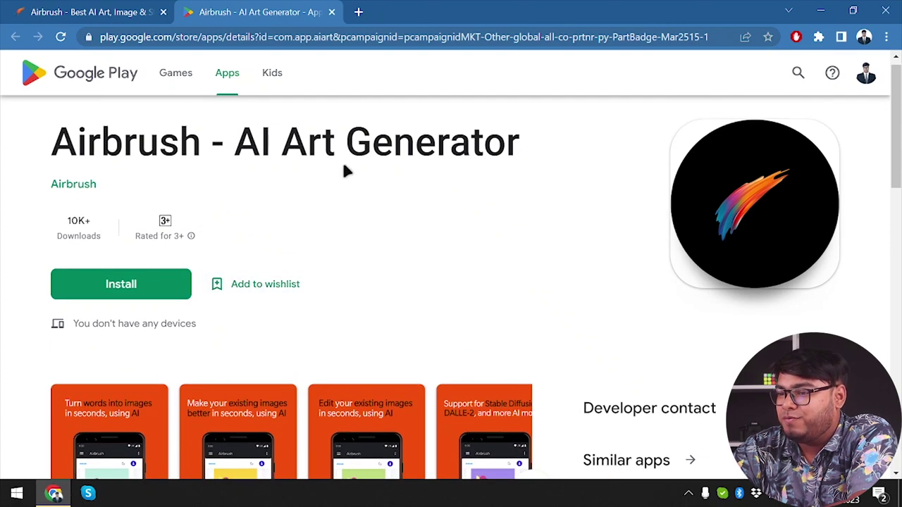
pyautogui.scroll(-3, 229, 202)
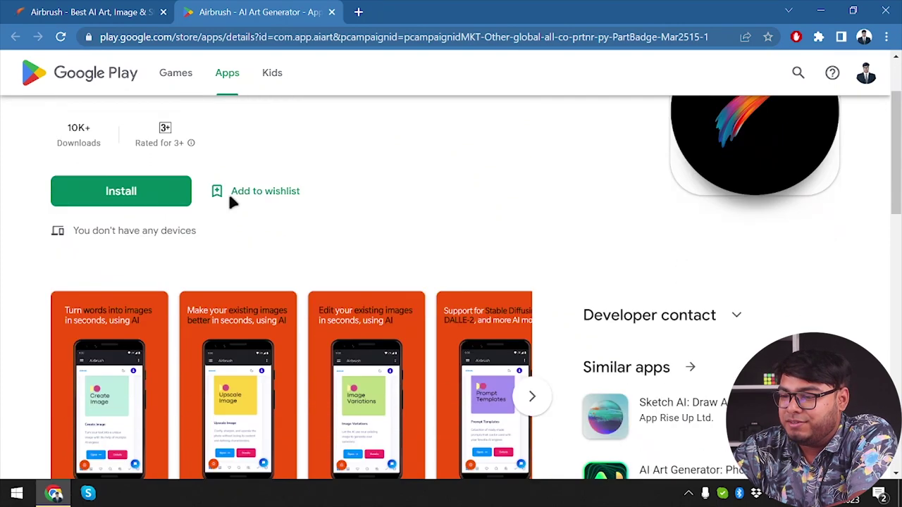
pyautogui.scroll(2, 228, 202)
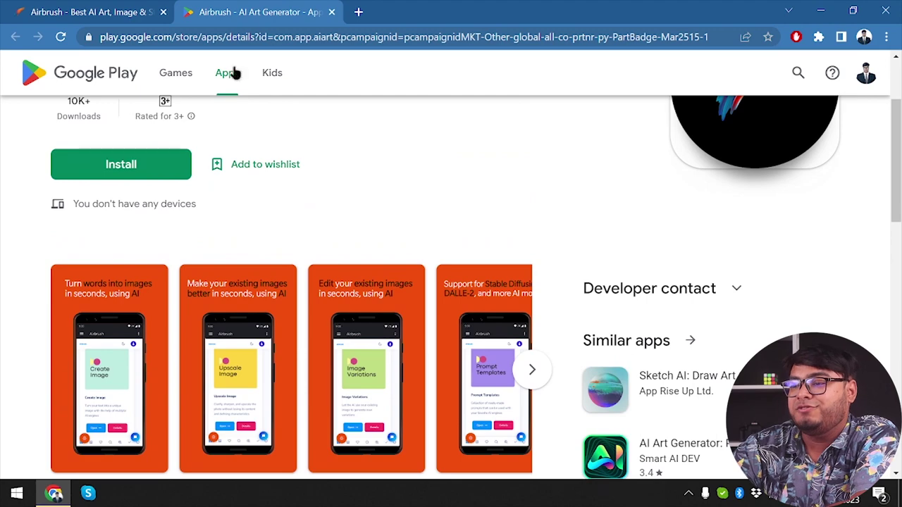
pyautogui.click(281, 40)
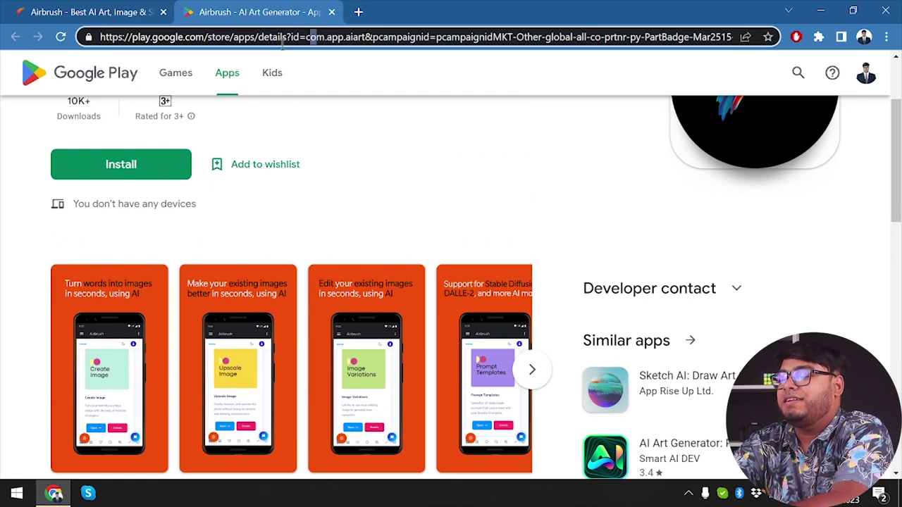
# Step: Search Google for 'airbrush lifetime deal'
pyautogui.hotkey('ctrl', 'a')
pyautogui.write('airbrush ')
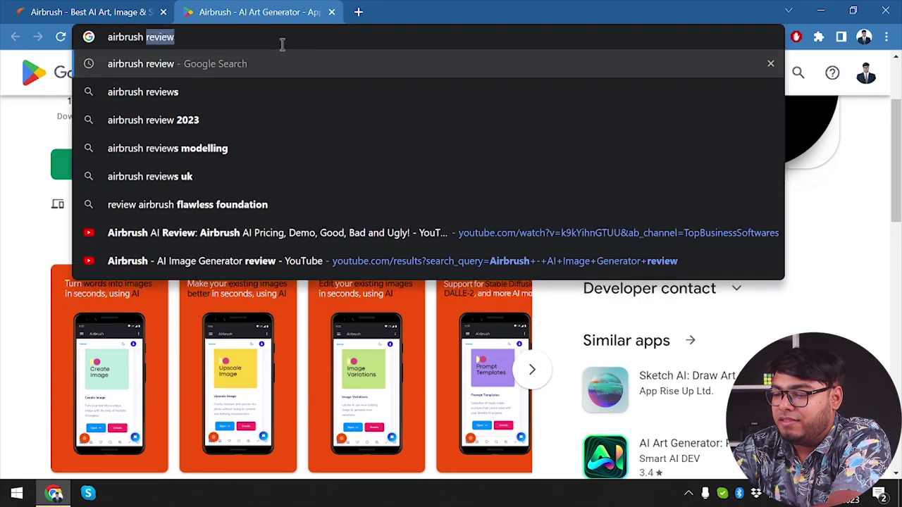
pyautogui.write('lifetime deal')
pyautogui.press('Return')
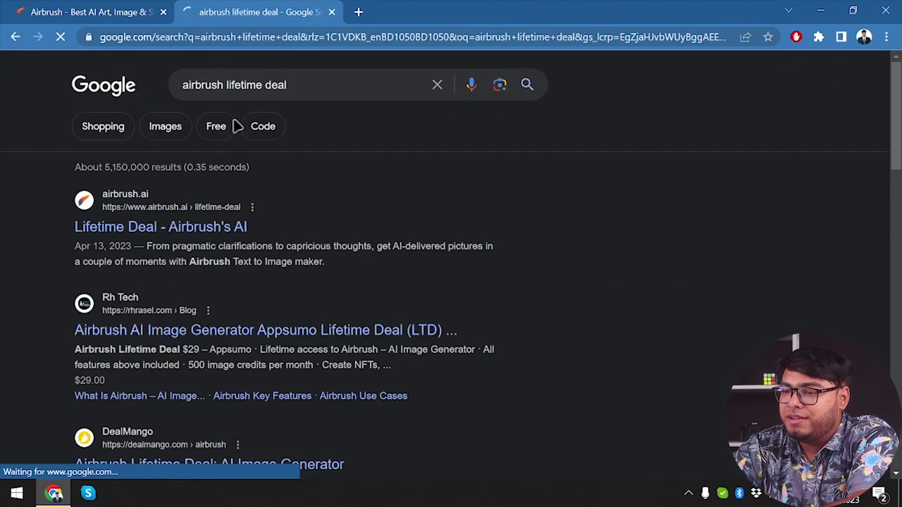
pyautogui.click(169, 229)
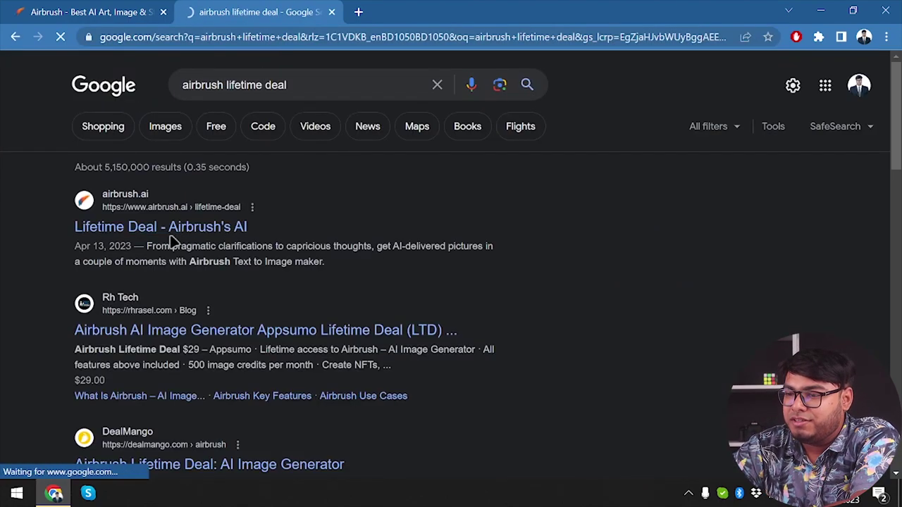
# Step: Open the Airbrush, DealMango, Lifetimo and Digital Launchpad deal results in background tabs
pyautogui.middleClick(201, 234)
pyautogui.scroll(-2, 284, 317)
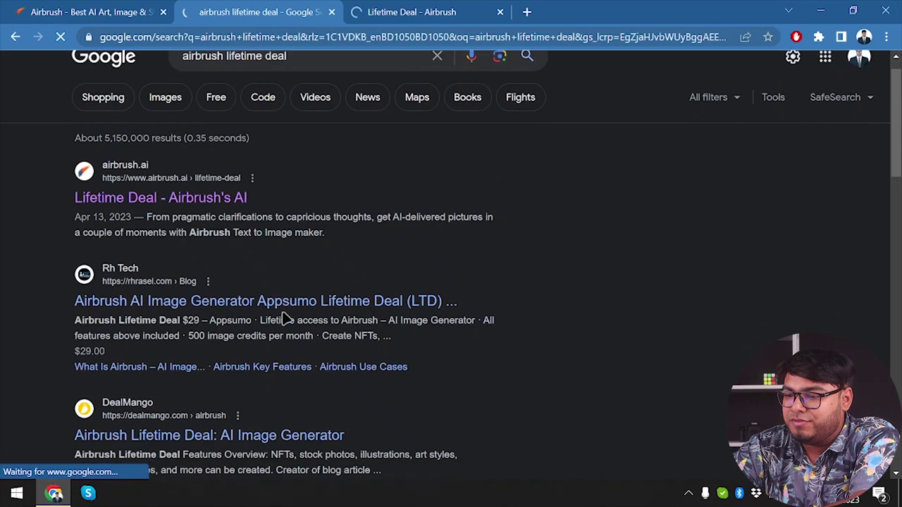
pyautogui.middleClick(201, 351)
pyautogui.scroll(-5, 211, 352)
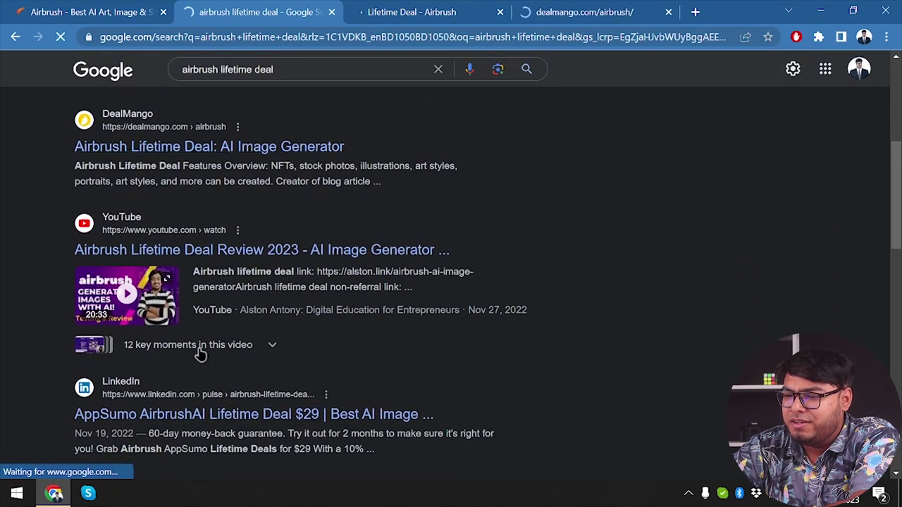
pyautogui.scroll(-1, 199, 353)
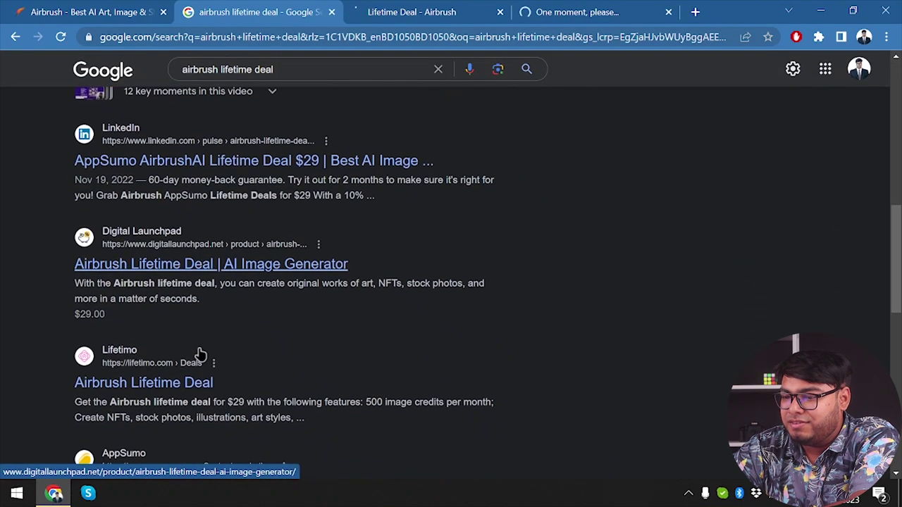
pyautogui.middleClick(175, 381)
pyautogui.scroll(-3, 175, 378)
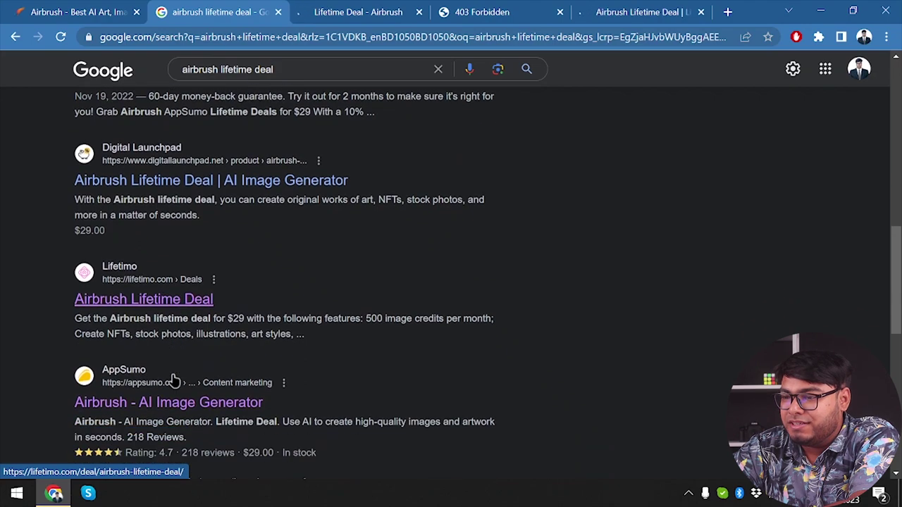
pyautogui.middleClick(257, 158)
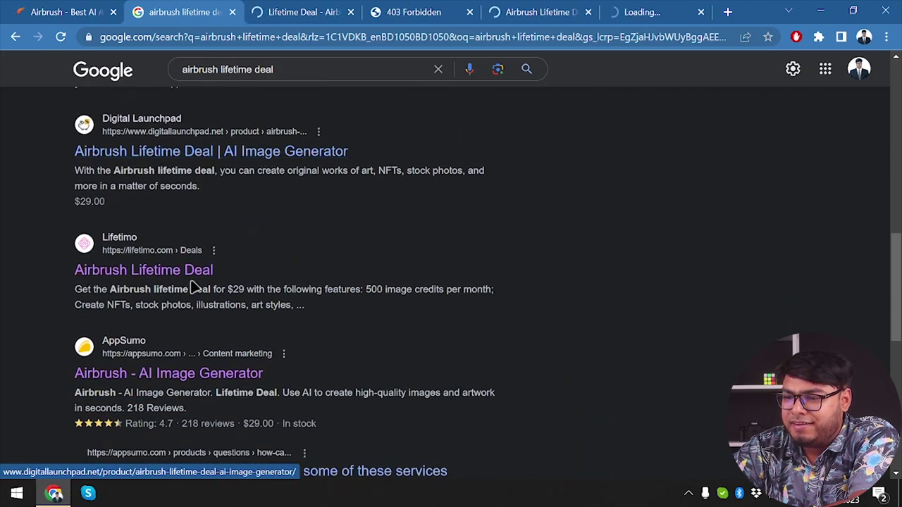
# Step: Move the Airbrush lifetime deal tab into second place and scroll through its One Time Offer
pyautogui.click(175, 374)
pyautogui.click(292, 12)
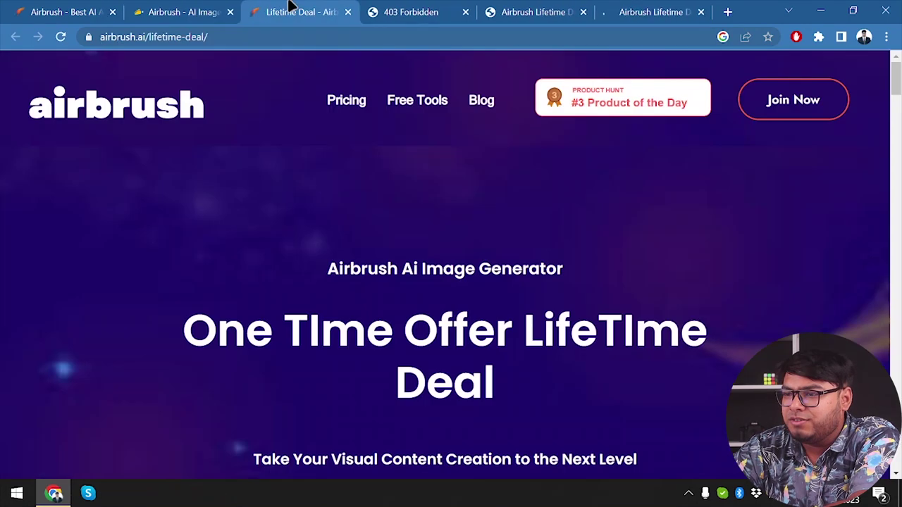
pyautogui.moveTo(292, 12); pyautogui.dragTo(181, 9)
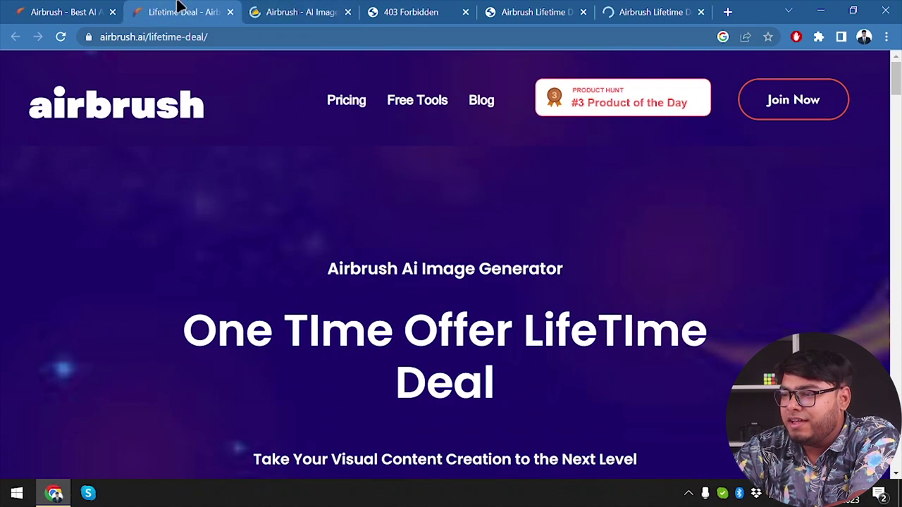
pyautogui.scroll(-1, 275, 411)
pyautogui.scroll(-1, 409, 394)
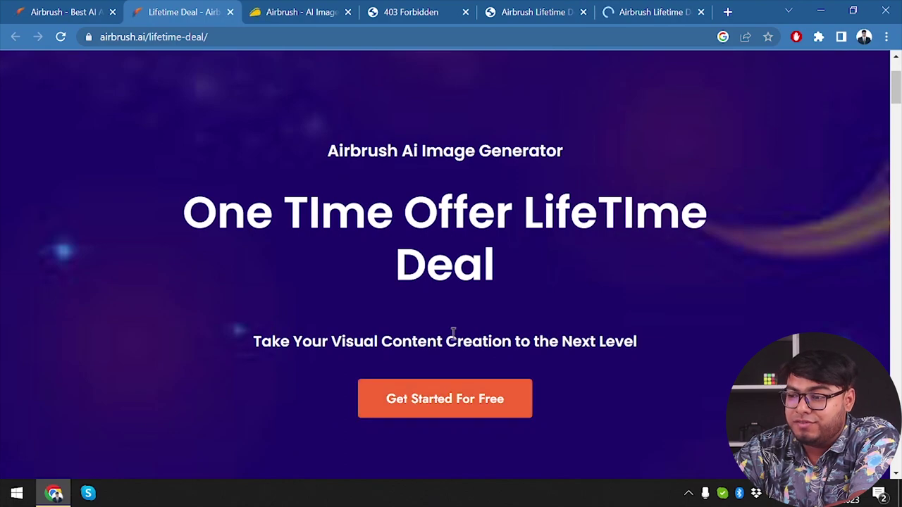
pyautogui.scroll(-5, 525, 332)
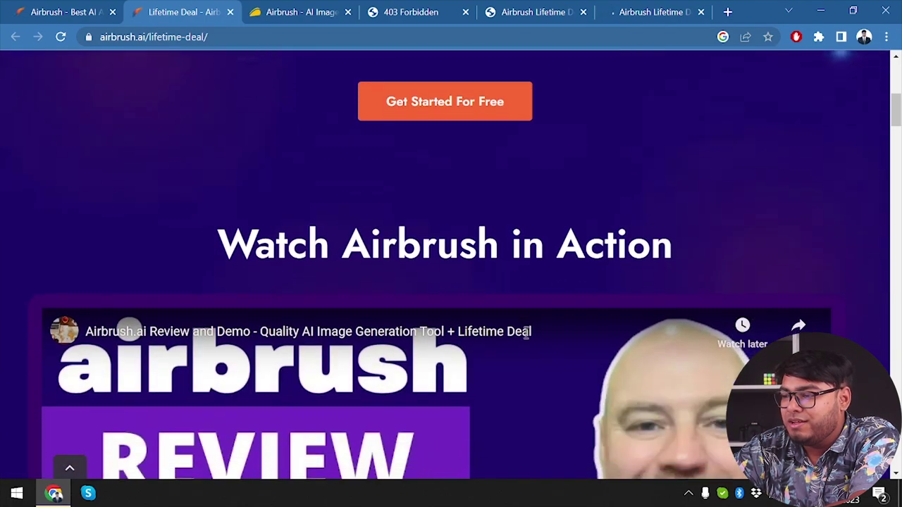
pyautogui.scroll(-4, 526, 332)
pyautogui.scroll(7, 483, 228)
# Step: Visit the Get Started For Free signup page, then return to the lifetime deal page
pyautogui.click(446, 312)
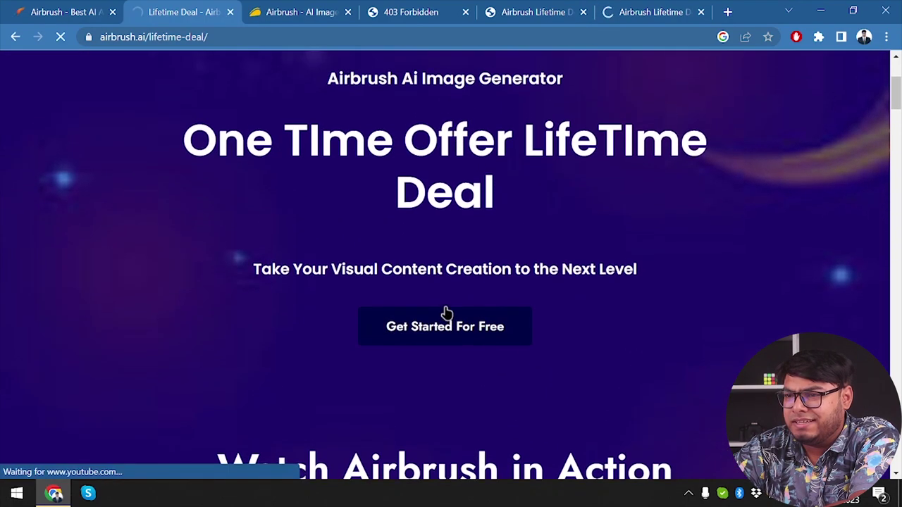
pyautogui.scroll(2, 288, 148)
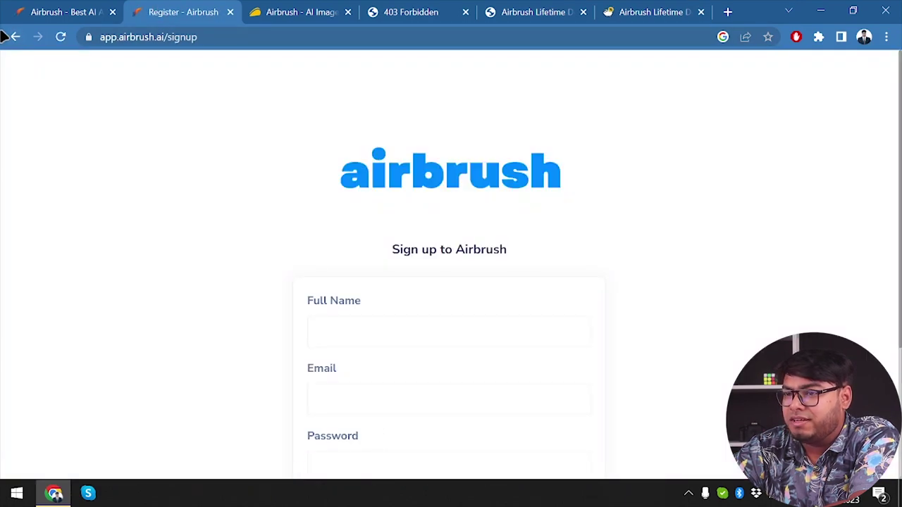
pyautogui.click(13, 37)
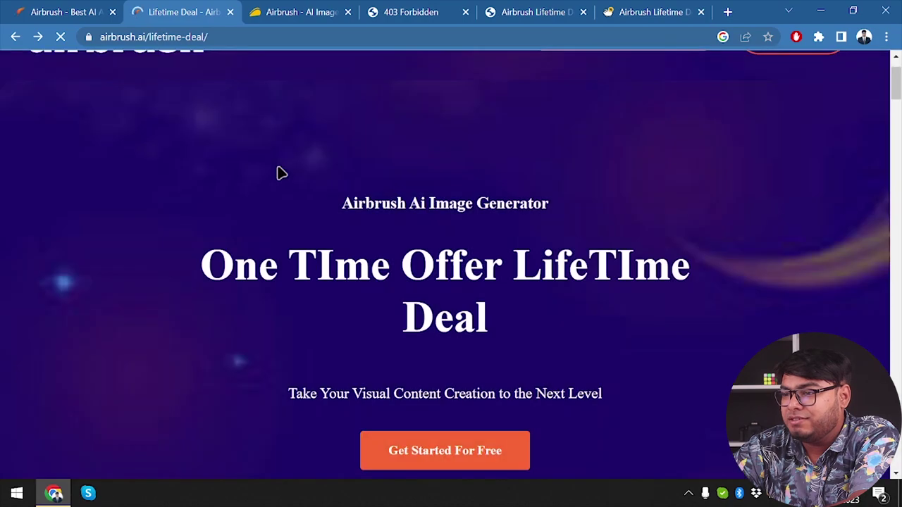
pyautogui.rightClick(281, 173)
# Step: Close the lifetime deal and 403 Forbidden tabs, decline notifications, and scroll Lifetimo's $29 deal
pyautogui.click(229, 12)
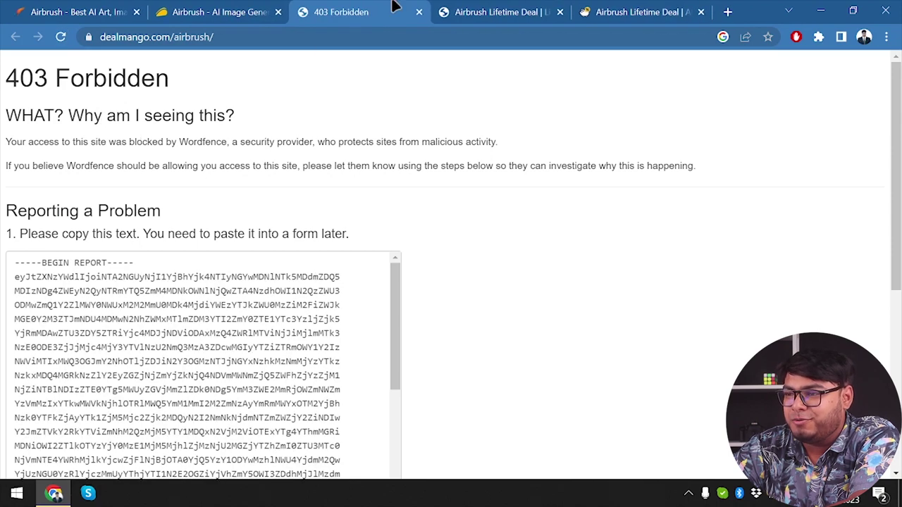
pyautogui.click(418, 12)
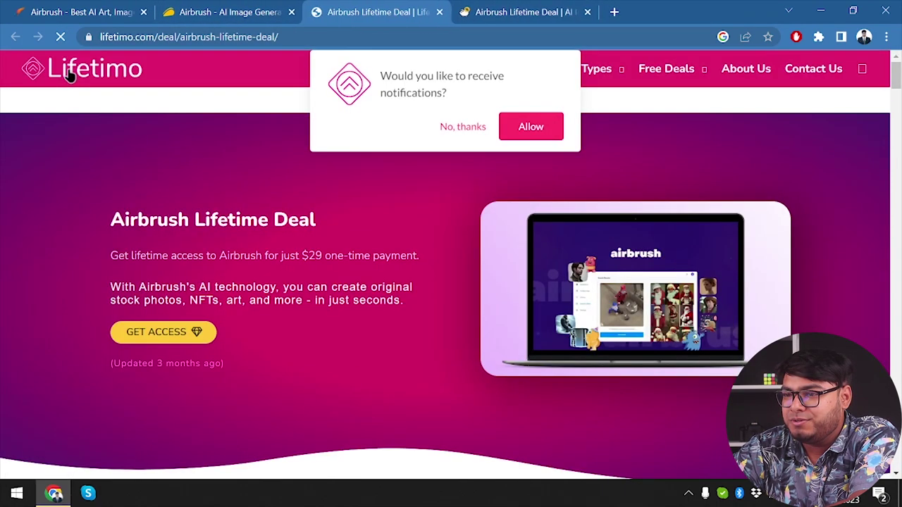
pyautogui.click(468, 127)
pyautogui.scroll(-2, 354, 239)
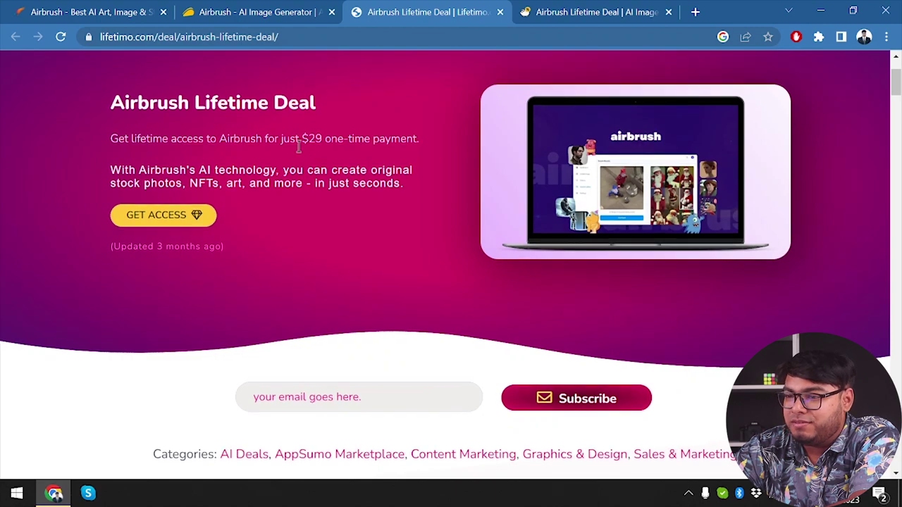
pyautogui.scroll(-3, 298, 147)
pyautogui.scroll(1, 282, 148)
# Step: Follow GET ACCESS to AppSumo, compare it with Lifetimo's offer, and end on the AppSumo page
pyautogui.click(174, 95)
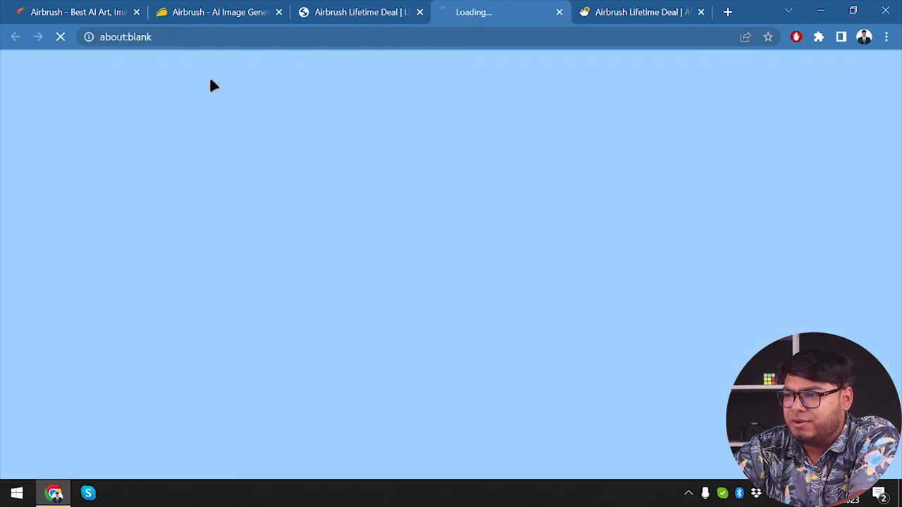
pyautogui.click(368, 8)
pyautogui.scroll(-5, 332, 247)
pyautogui.scroll(-3, 327, 243)
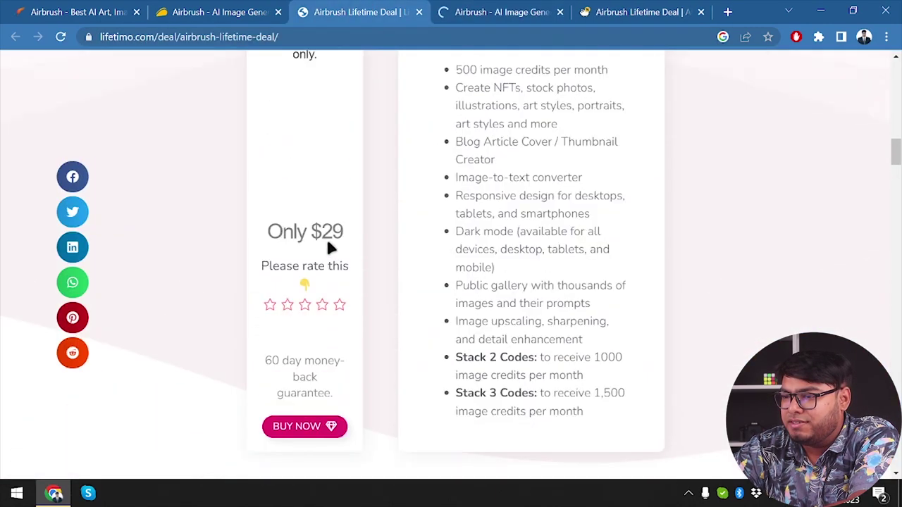
pyautogui.scroll(3, 328, 244)
pyautogui.scroll(-2, 328, 243)
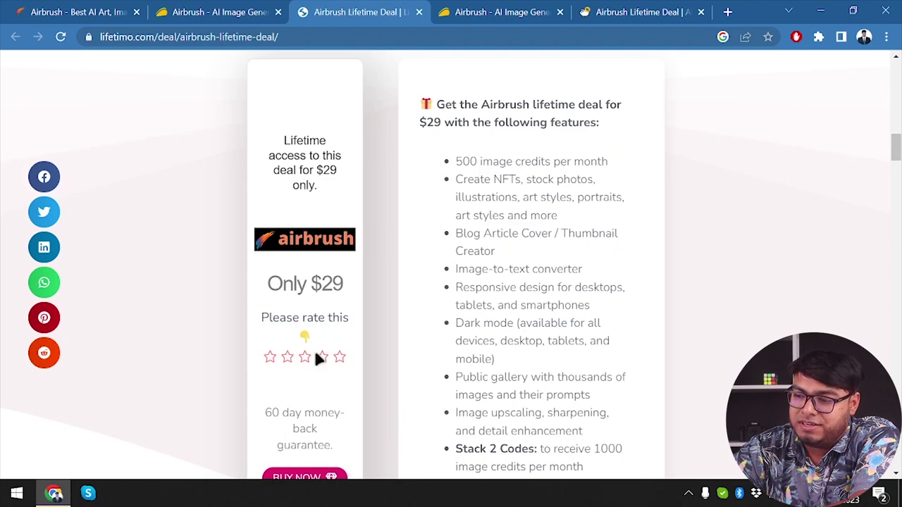
pyautogui.scroll(-2, 316, 360)
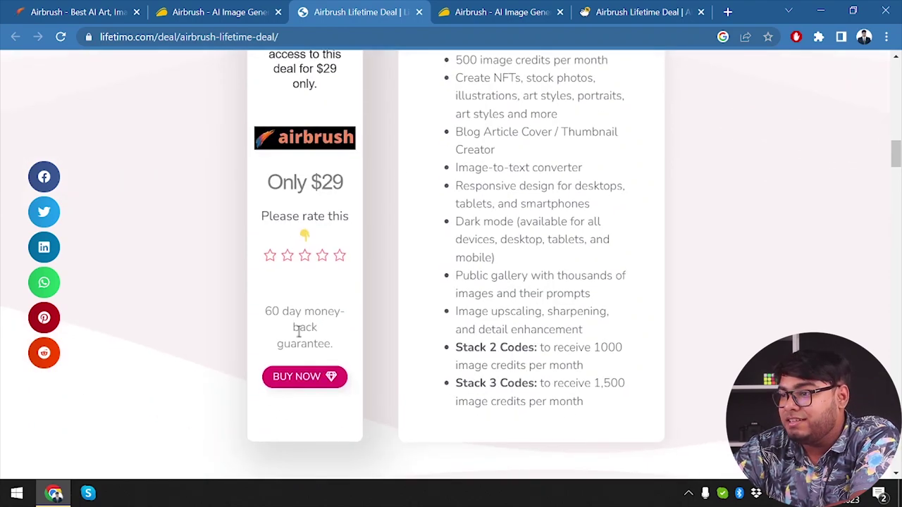
pyautogui.click(513, 8)
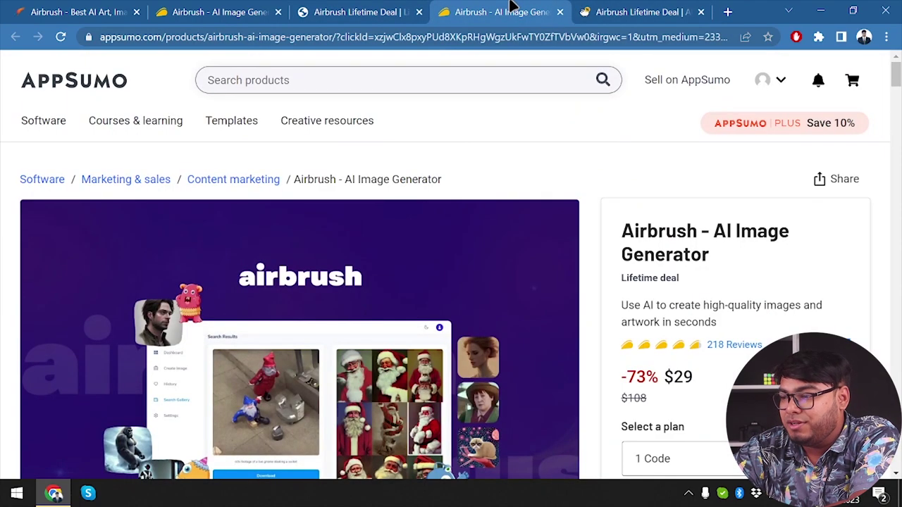
pyautogui.click(369, 10)
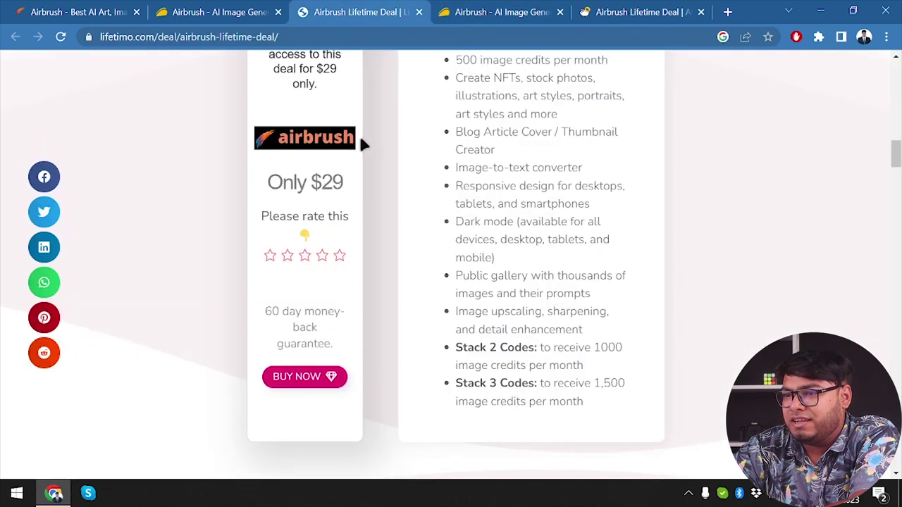
pyautogui.scroll(5, 358, 134)
pyautogui.click(489, 12)
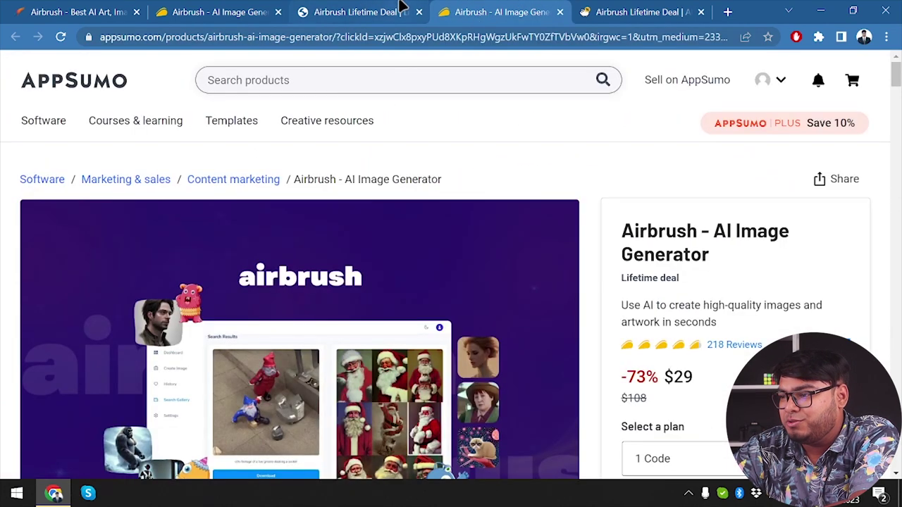
# Step: Close the Lifetimo and duplicate AppSumo tabs and switch to Digital Launchpad's $29.00 deal page
pyautogui.click(419, 12)
pyautogui.click(418, 12)
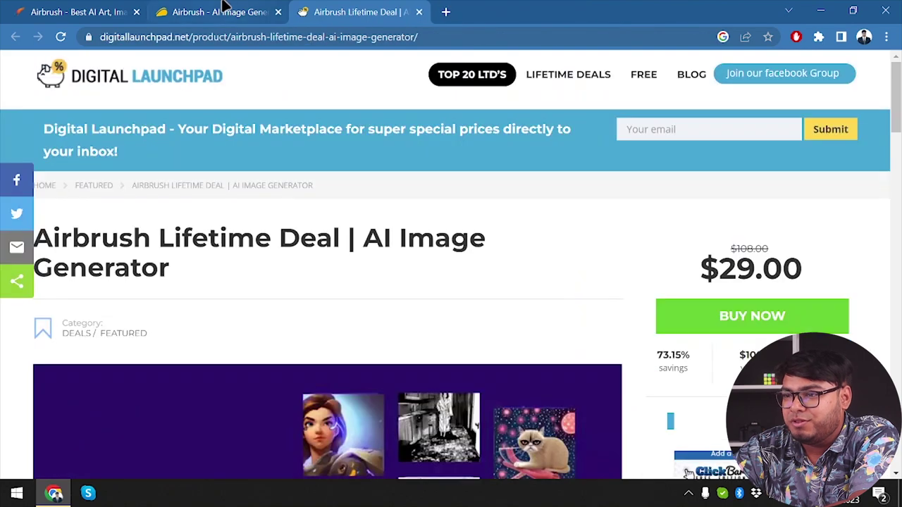
pyautogui.click(221, 10)
pyautogui.click(367, 10)
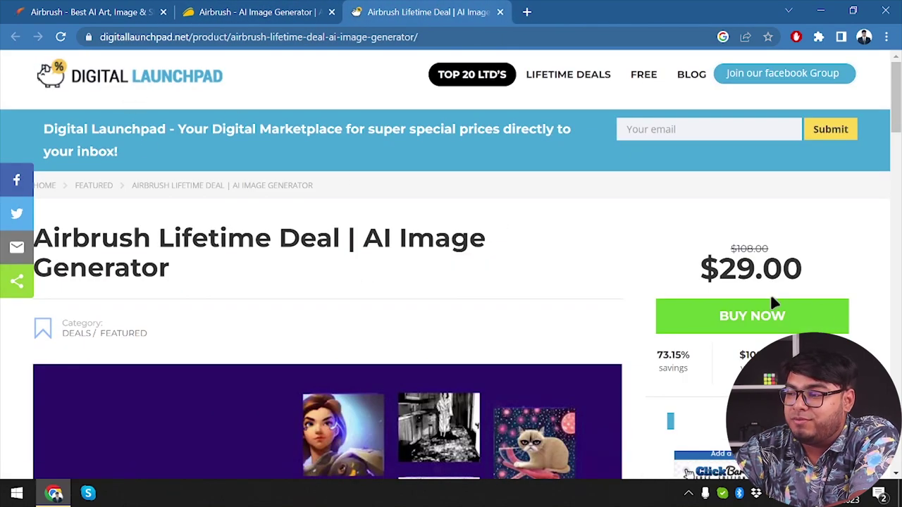
pyautogui.doubleClick(731, 267)
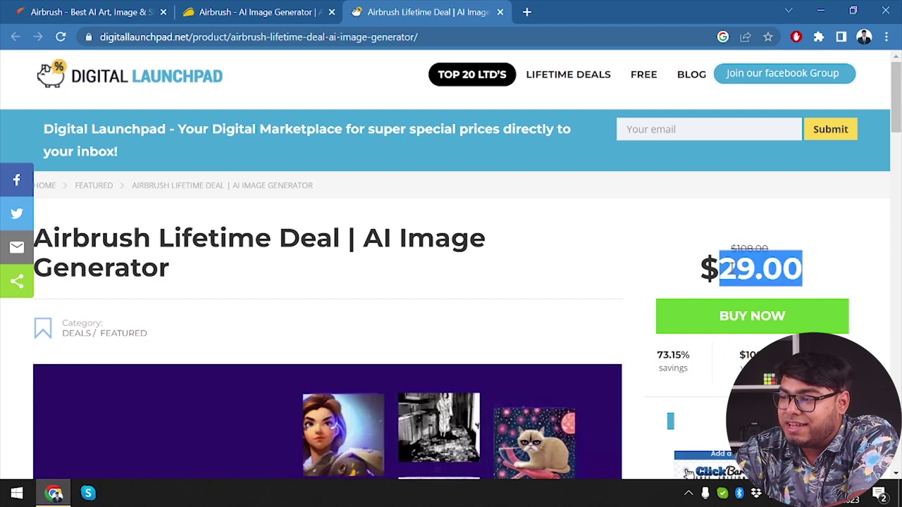
pyautogui.click(791, 272)
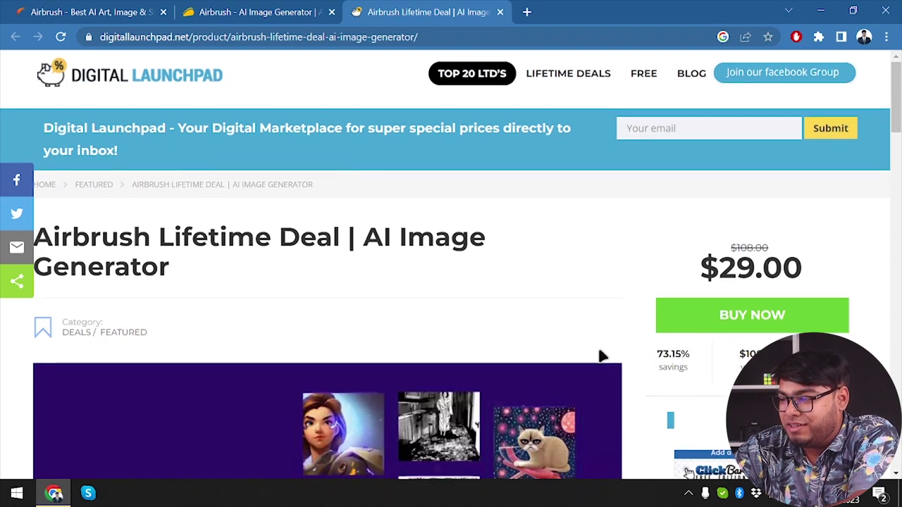
# Step: Scroll past the four benefits, 73%-off pricing and Buy now button down to the footer
pyautogui.scroll(-1, 601, 356)
pyautogui.scroll(-4, 655, 271)
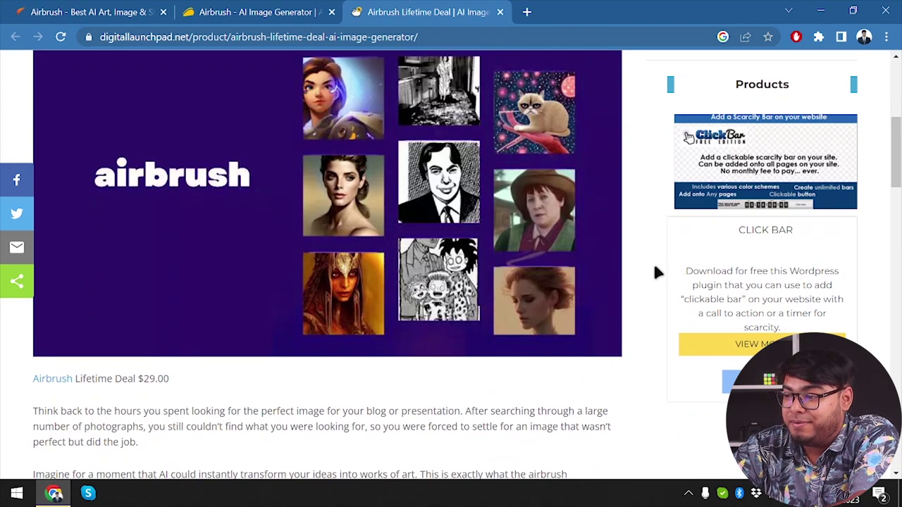
pyautogui.scroll(-1, 655, 271)
pyautogui.scroll(1, 362, 284)
pyautogui.scroll(-4, 361, 283)
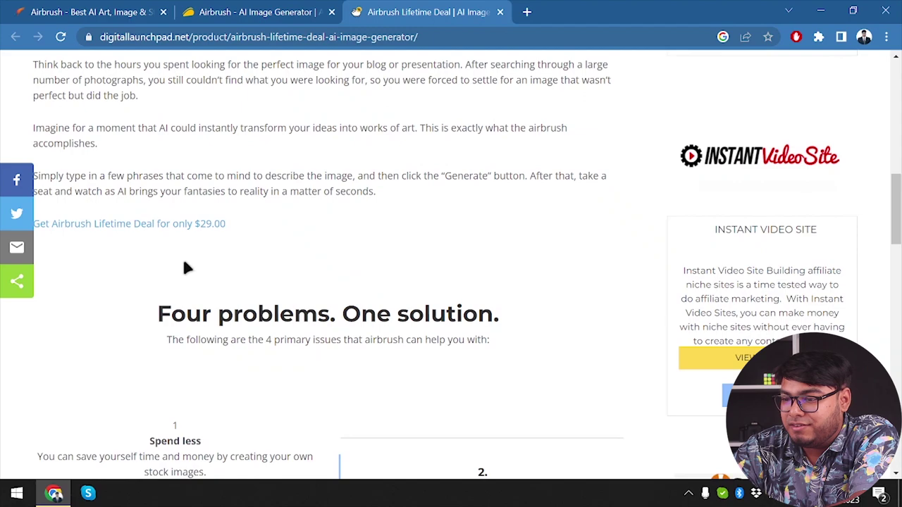
pyautogui.scroll(-1, 233, 347)
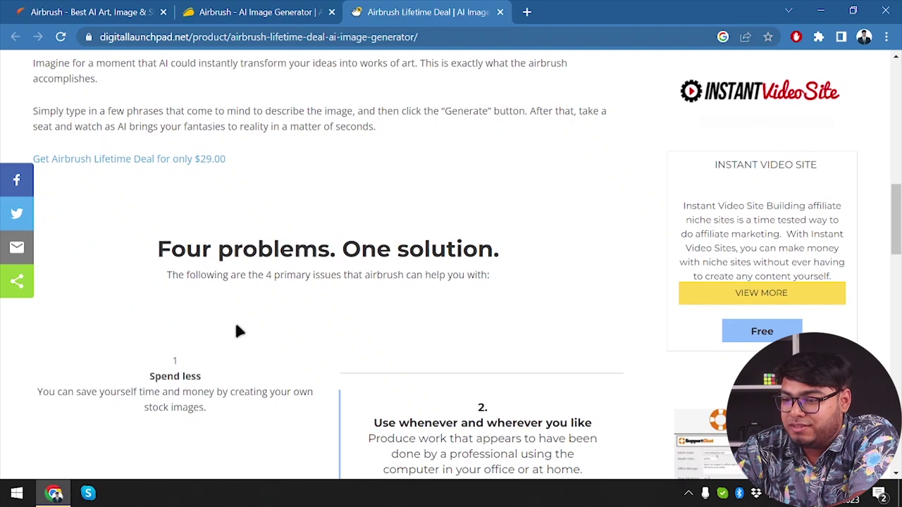
pyautogui.scroll(-2, 238, 331)
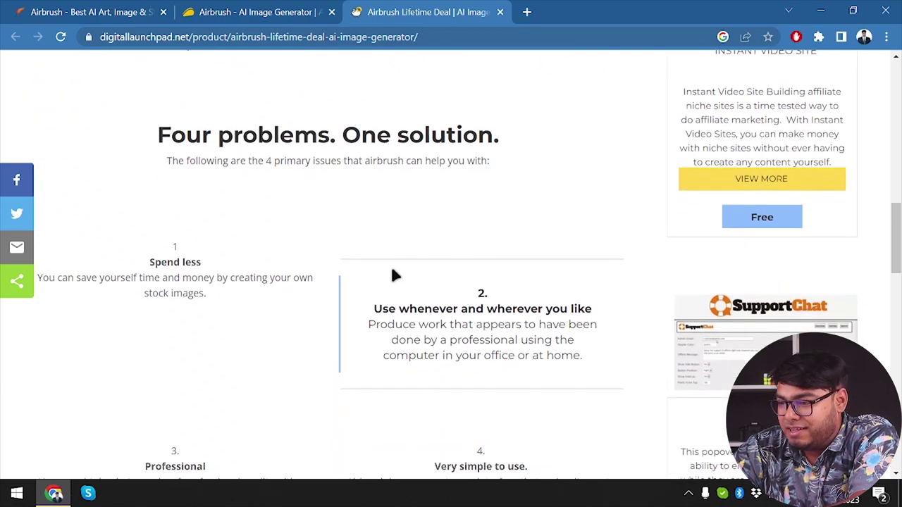
pyautogui.scroll(-2, 426, 345)
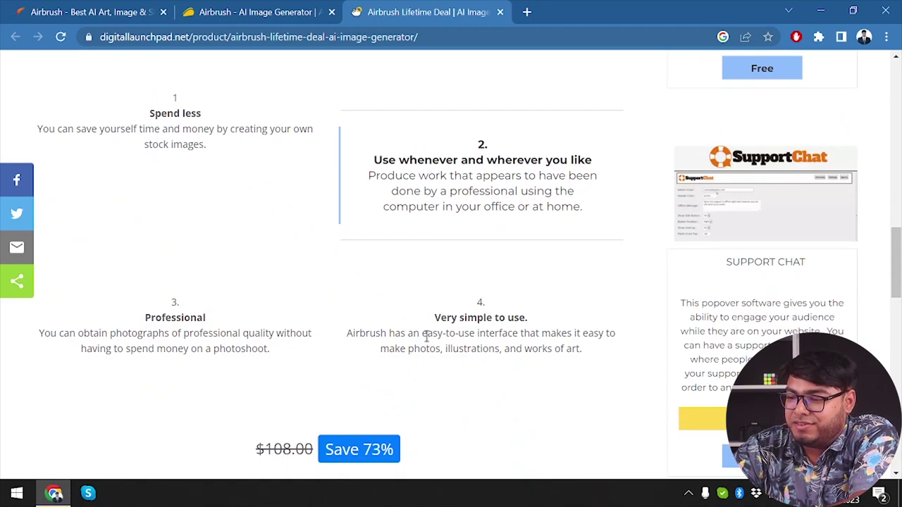
pyautogui.scroll(-3, 425, 338)
pyautogui.scroll(-1, 271, 367)
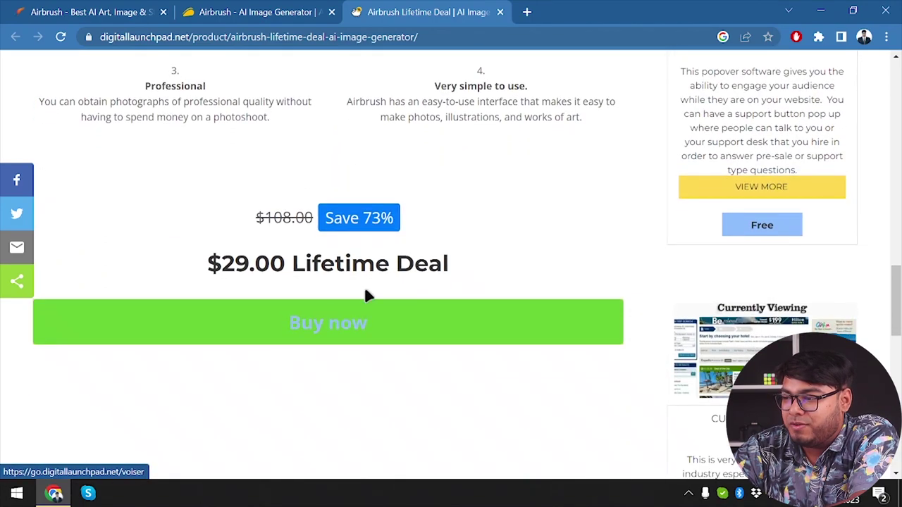
pyautogui.scroll(-3, 346, 331)
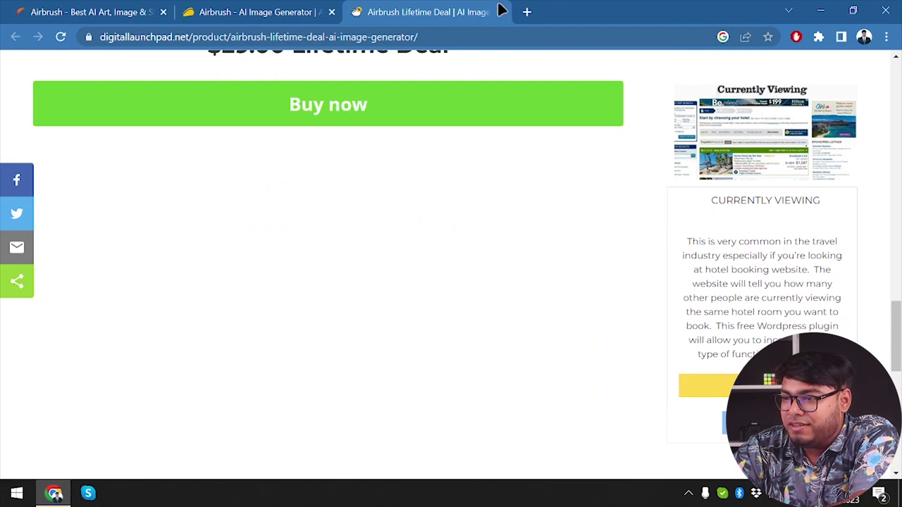
pyautogui.scroll(-1, 438, 153)
pyautogui.scroll(-5, 437, 153)
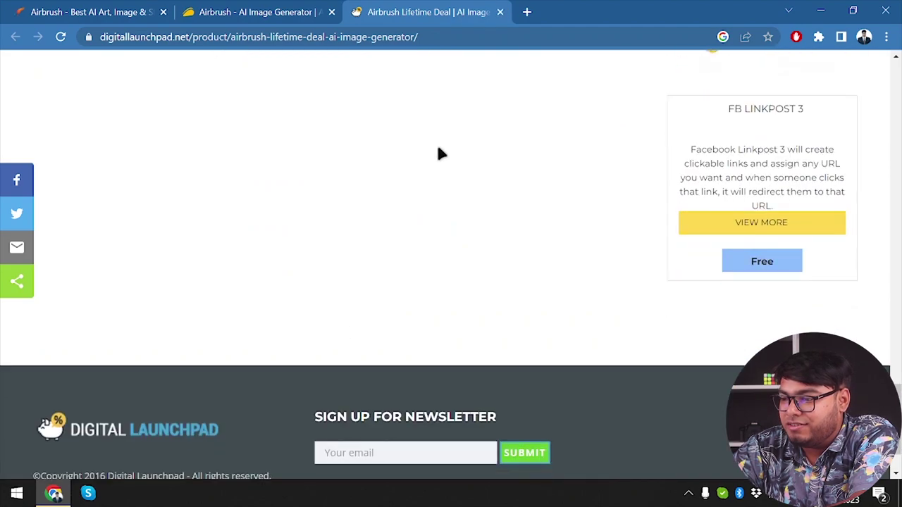
# Step: Switch to AppSumo's Airbrush deal and check the Select a plan options, keeping 1 Code
pyautogui.click(250, 10)
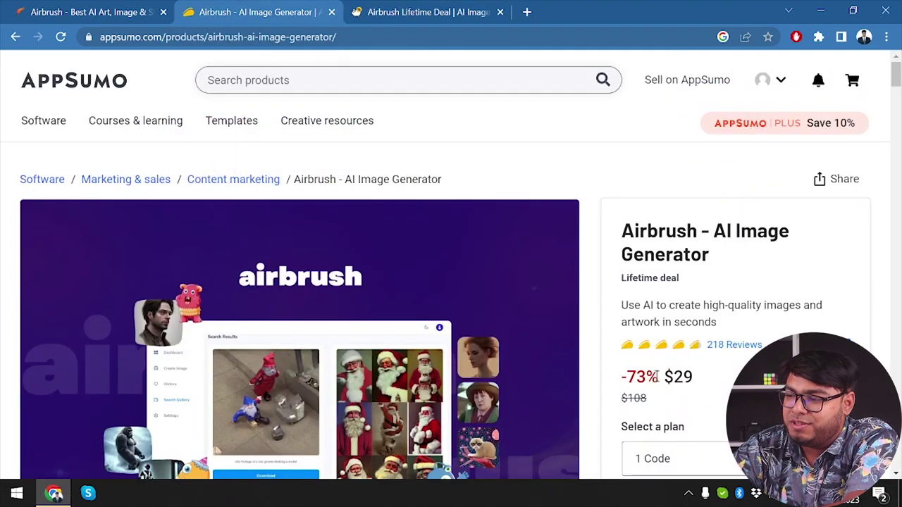
pyautogui.scroll(-2, 657, 377)
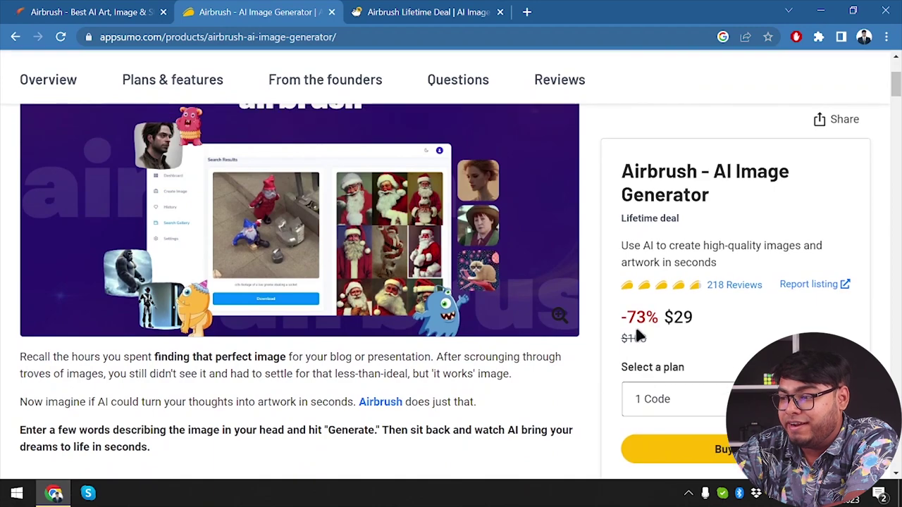
pyautogui.click(708, 395)
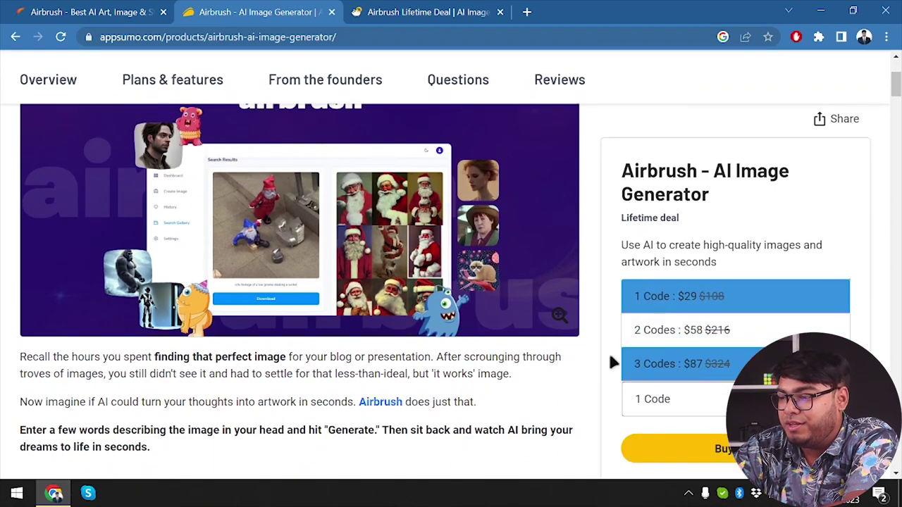
pyautogui.click(848, 257)
# Step: Scroll through Overview to Plans & features: up to 3 stacked codes at $29, $58, $87
pyautogui.scroll(-4, 403, 391)
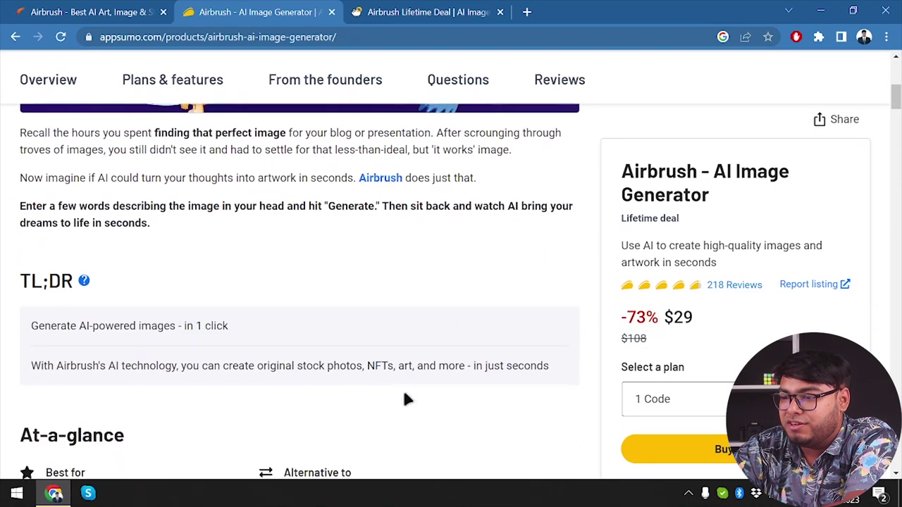
pyautogui.scroll(5, 147, 323)
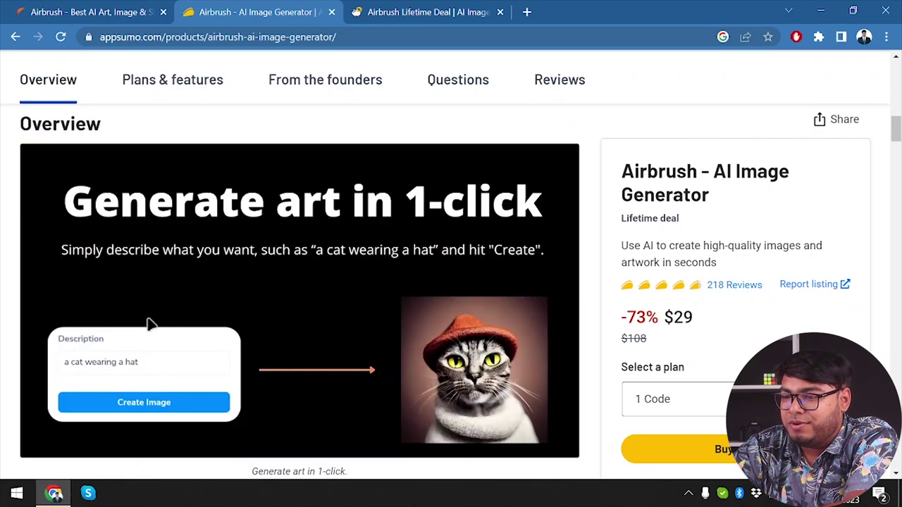
pyautogui.scroll(-3, 147, 323)
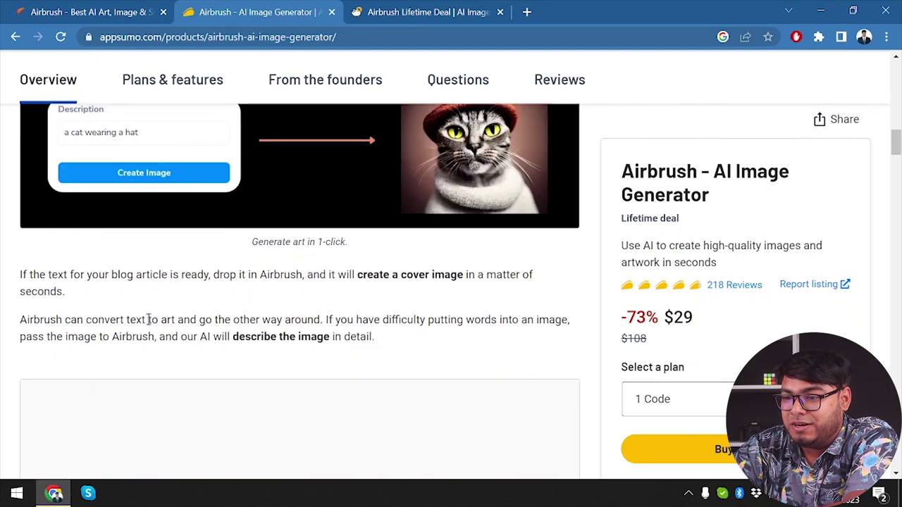
pyautogui.scroll(-6, 148, 324)
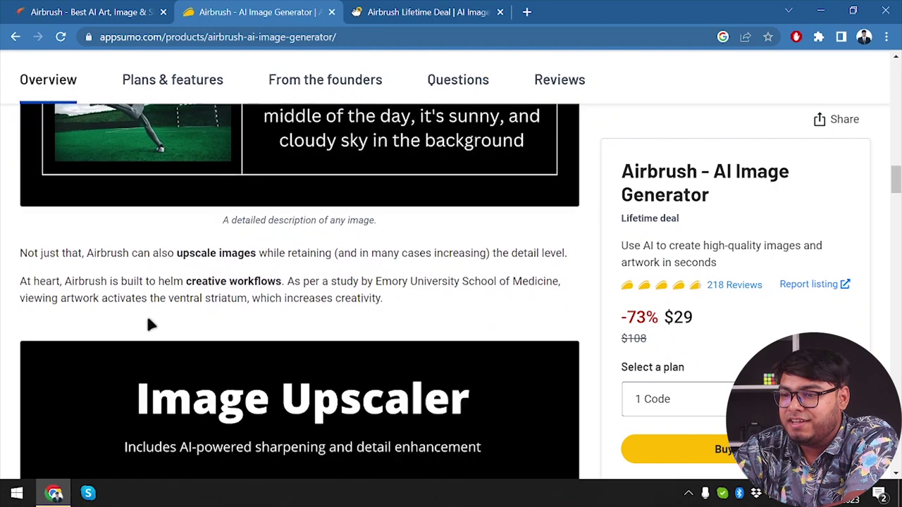
pyautogui.scroll(-2, 147, 324)
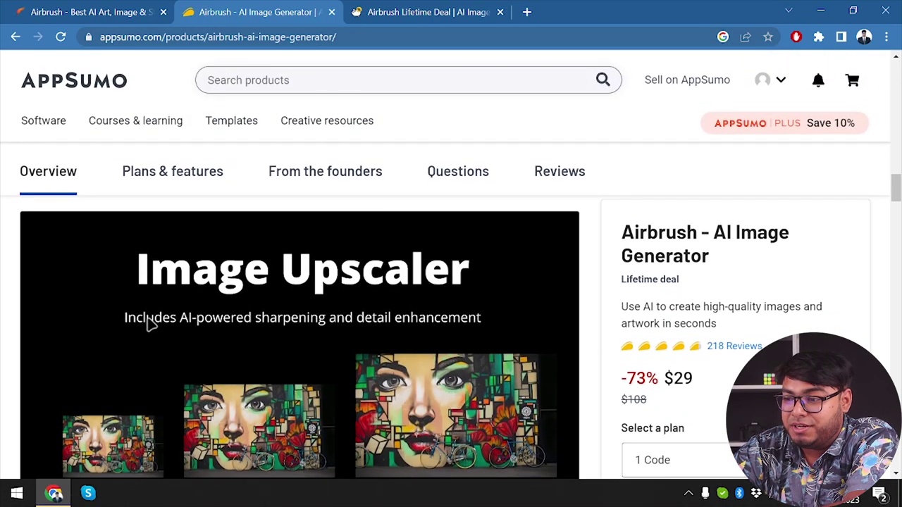
pyautogui.scroll(-8, 148, 324)
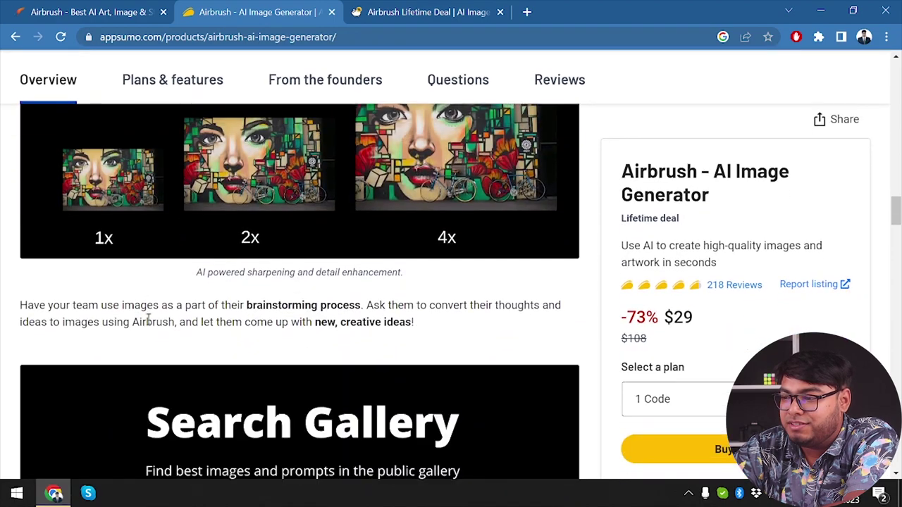
pyautogui.scroll(5, 148, 324)
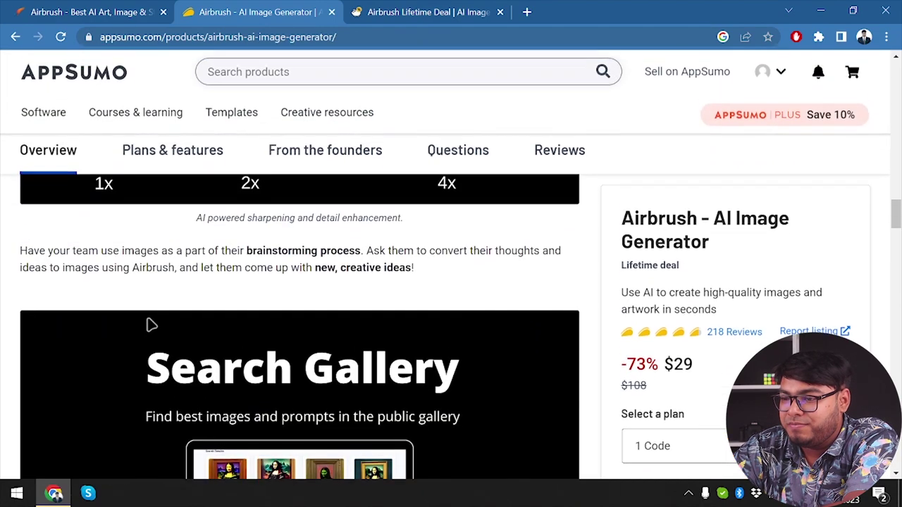
pyautogui.scroll(-8, 147, 324)
pyautogui.scroll(-2, 148, 324)
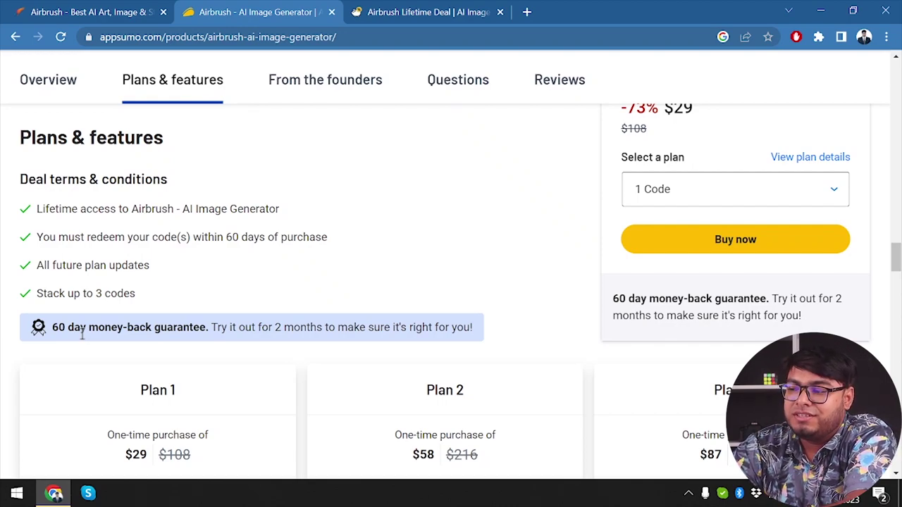
pyautogui.scroll(-3, 161, 269)
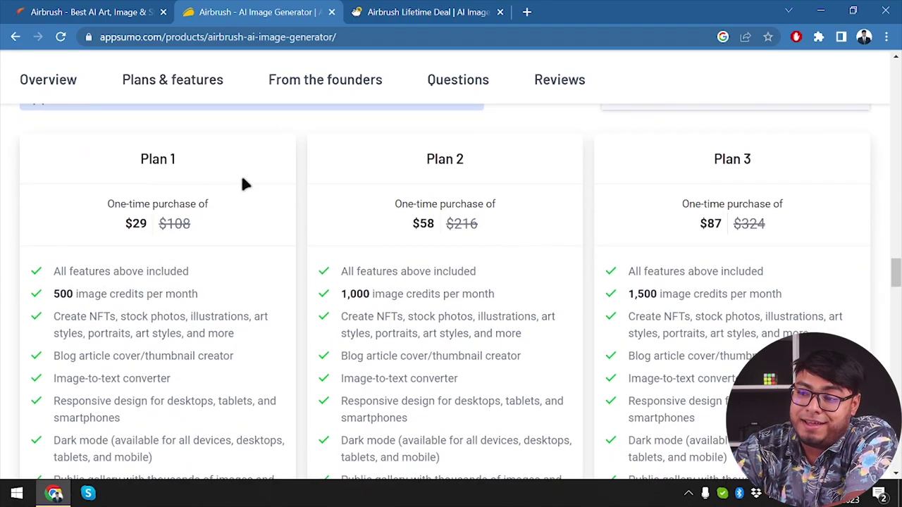
pyautogui.doubleClick(142, 226)
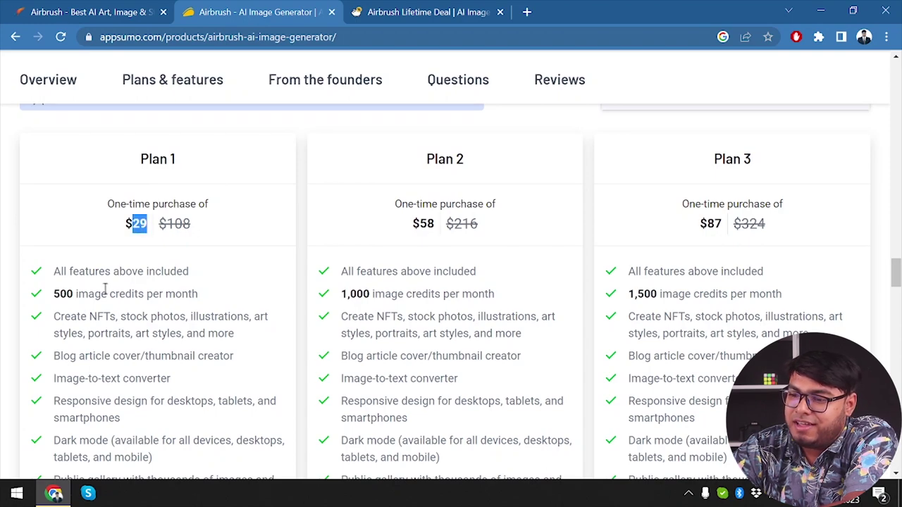
pyautogui.doubleClick(58, 296)
pyautogui.moveTo(92, 299); pyautogui.dragTo(187, 299)
pyautogui.click(196, 300)
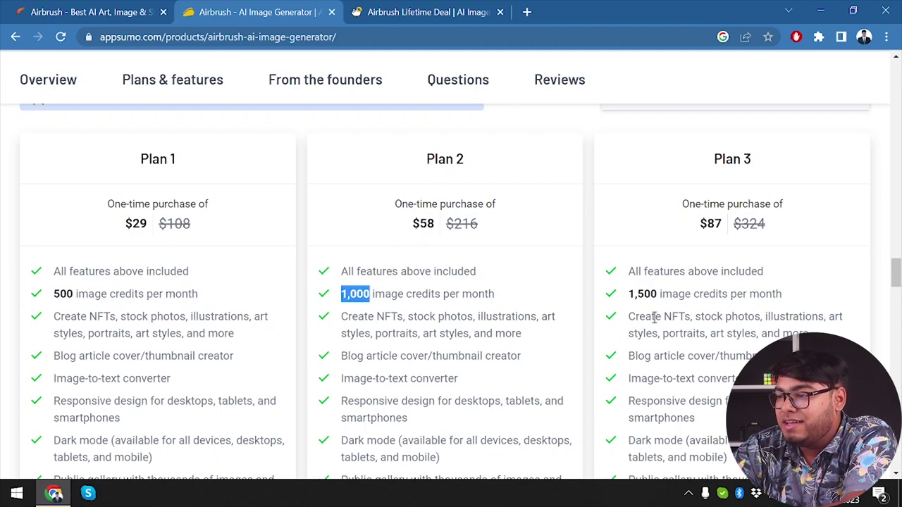
pyautogui.click(652, 288)
pyautogui.doubleClick(652, 289)
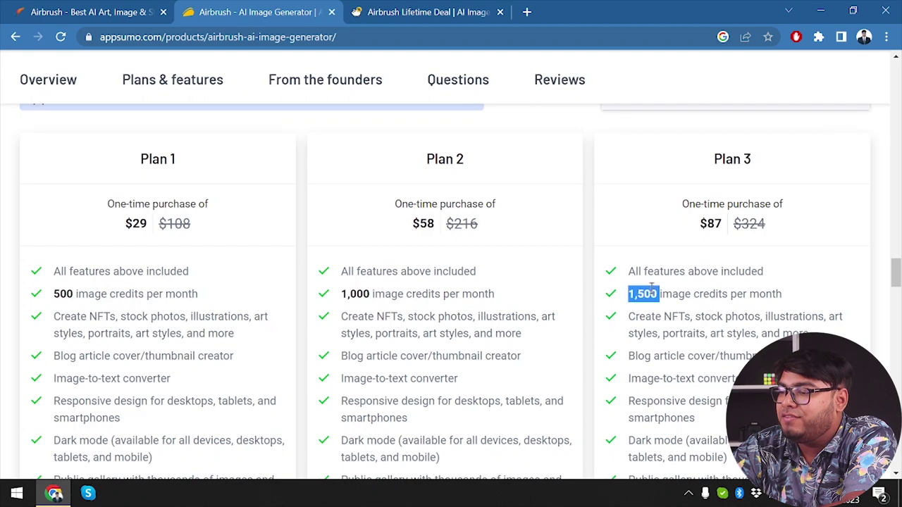
pyautogui.click(489, 299)
pyautogui.scroll(-2, 430, 316)
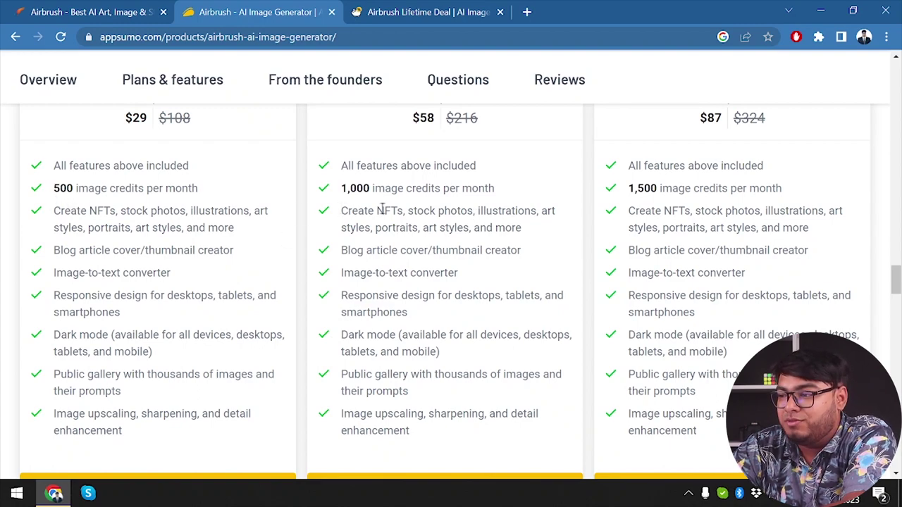
pyautogui.scroll(3, 653, 203)
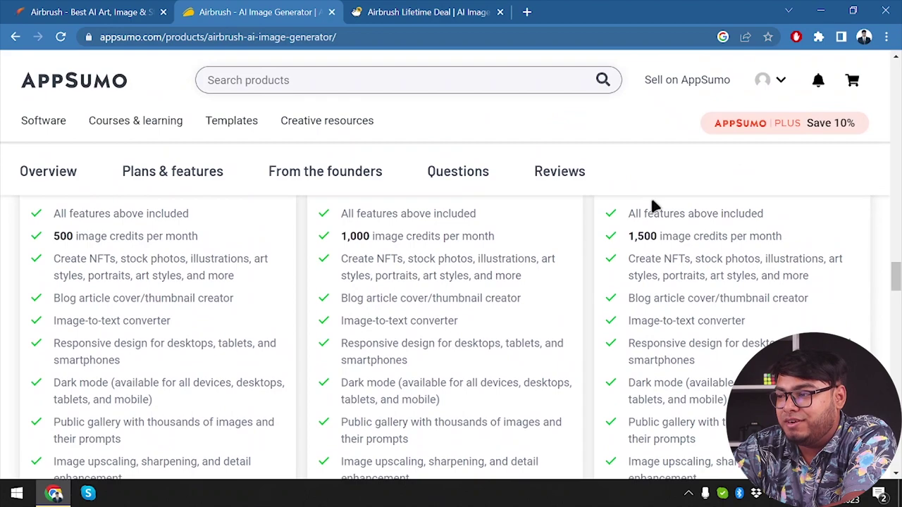
pyautogui.scroll(2, 650, 201)
pyautogui.scroll(-1, 650, 201)
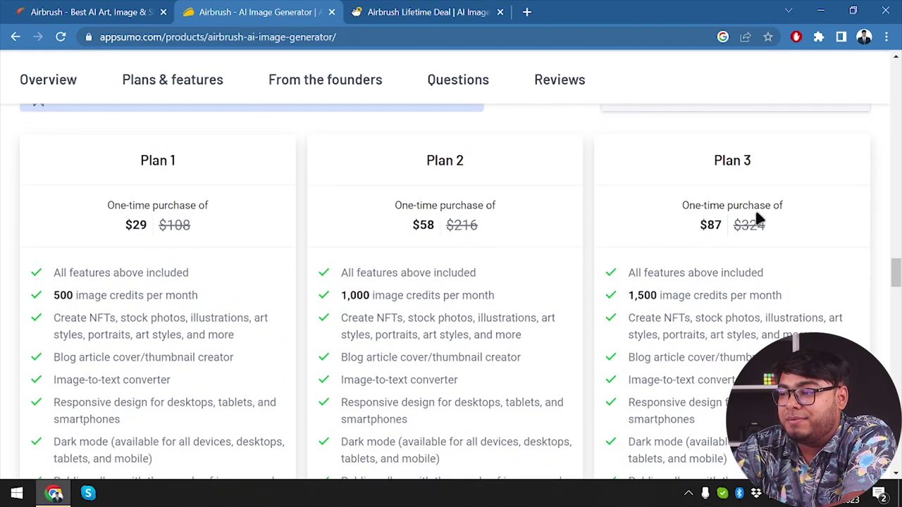
pyautogui.scroll(-1, 673, 310)
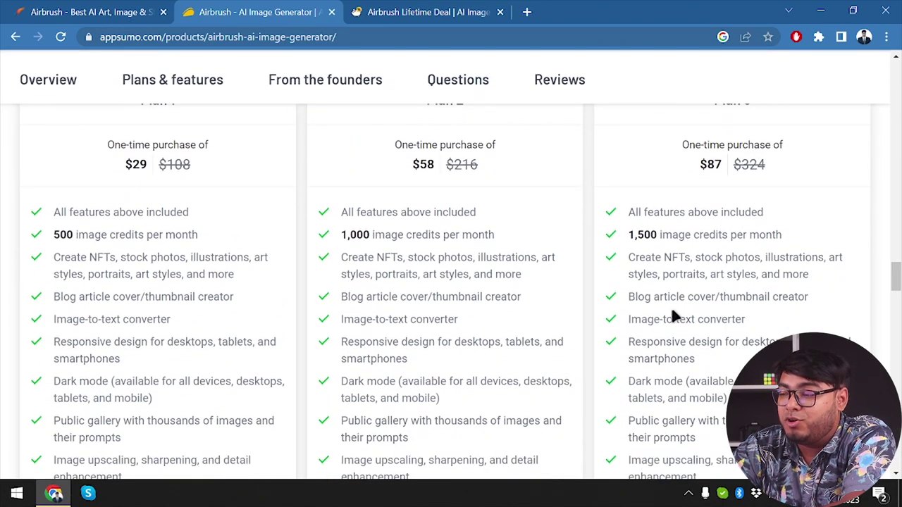
pyautogui.scroll(-1, 671, 311)
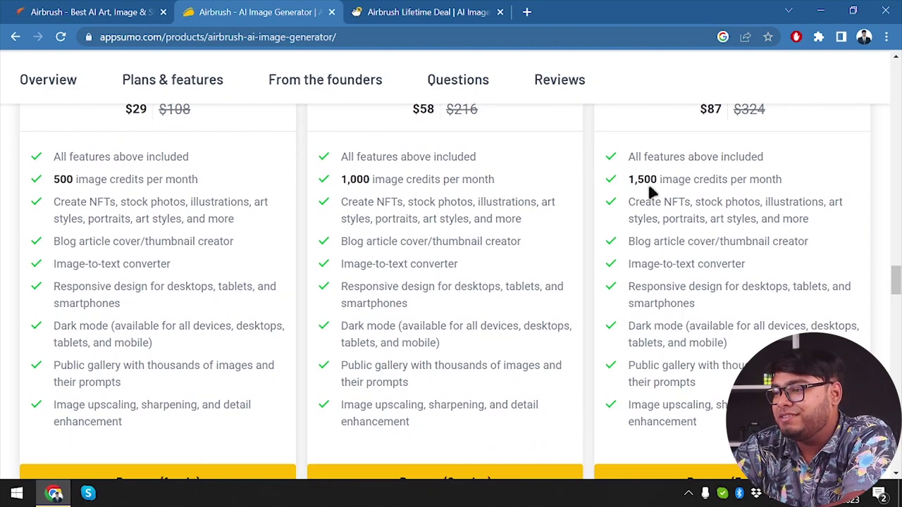
pyautogui.scroll(-1, 651, 192)
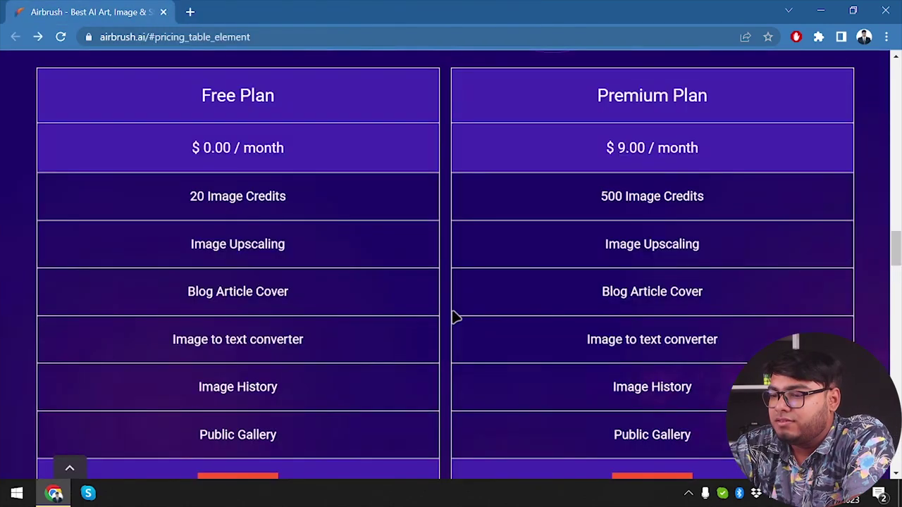
# Step: Dismiss the 'Wait! Before you go' popup and go to the Join Now Register page
pyautogui.scroll(-3, 452, 316)
pyautogui.scroll(5, 430, 366)
pyautogui.scroll(5, 435, 366)
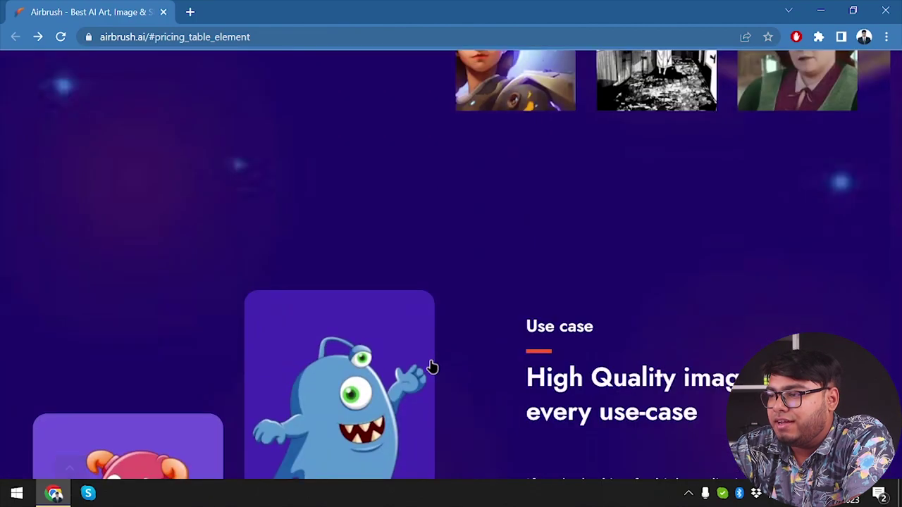
pyautogui.click(181, 79)
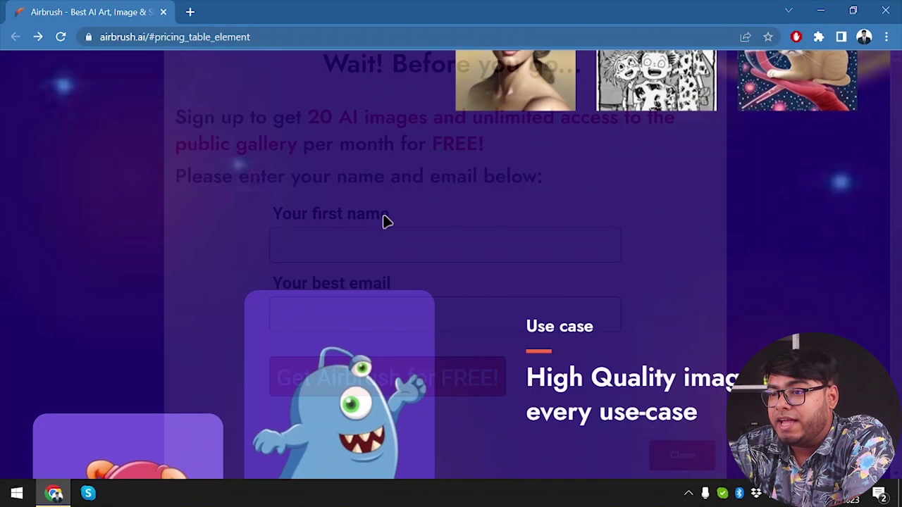
pyautogui.scroll(10, 585, 312)
pyautogui.click(785, 111)
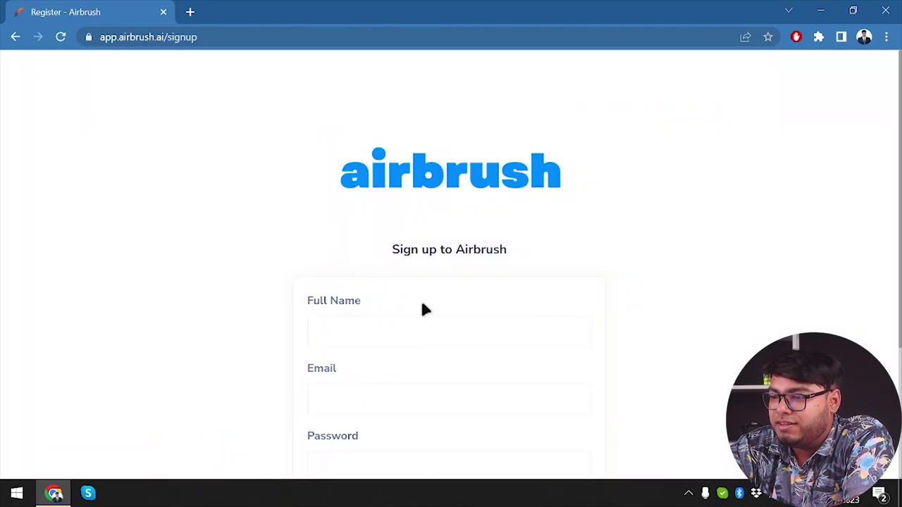
# Step: Complete the signup form with the autofilled full name and e-mail plus a password, then submit it
pyautogui.click(416, 331)
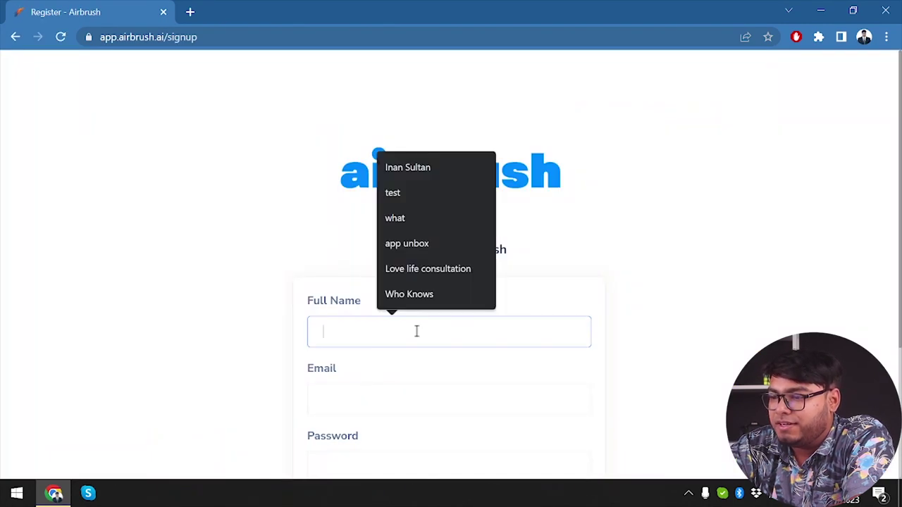
pyautogui.press('Down')
pyautogui.press('Return')
pyautogui.click(416, 398)
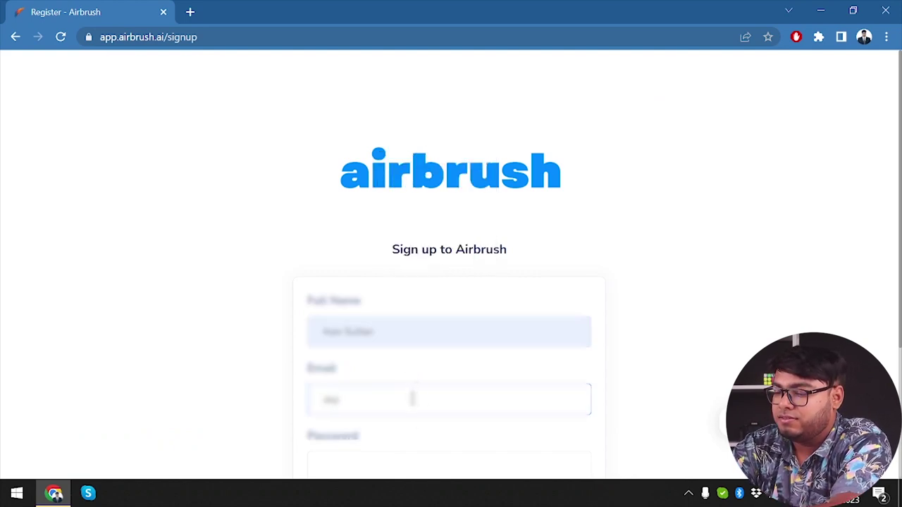
pyautogui.press('Tab')
pyautogui.scroll(-1, 416, 352)
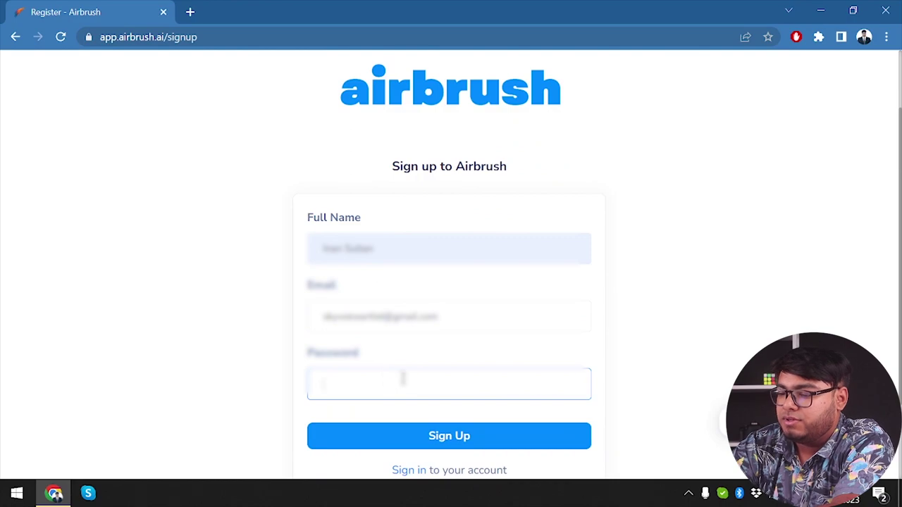
pyautogui.write('••••••••••')
pyautogui.scroll(-1, 420, 394)
pyautogui.click(435, 384)
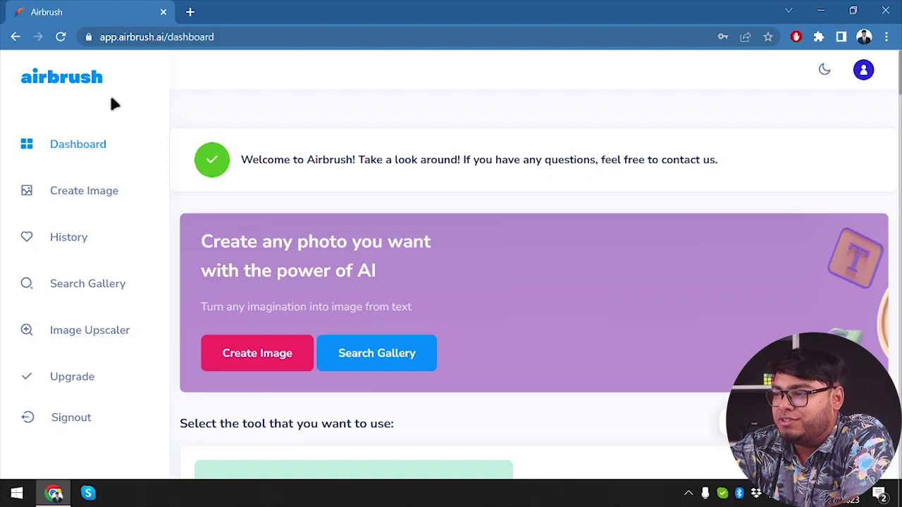
# Step: Toggle between dark and light themes, finish in light mode, and check the 15 credits in the account menu
pyautogui.click(824, 70)
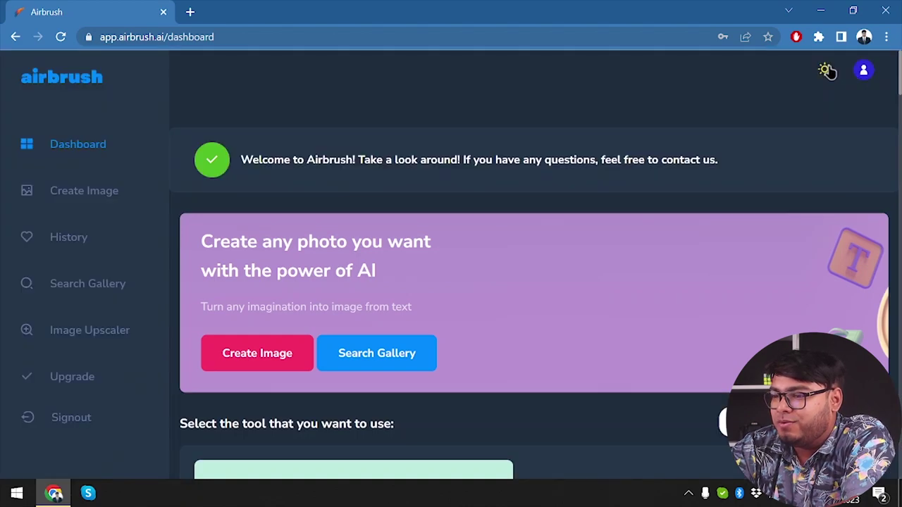
pyautogui.click(825, 70)
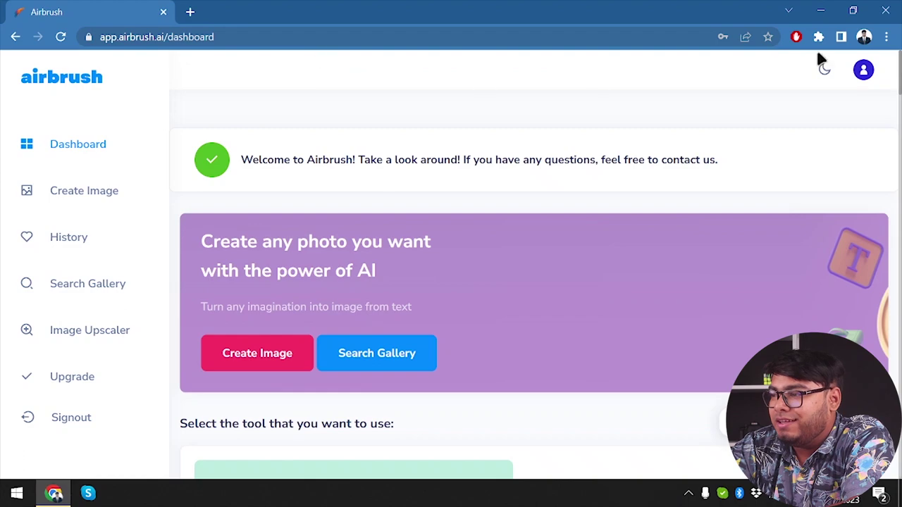
pyautogui.click(825, 70)
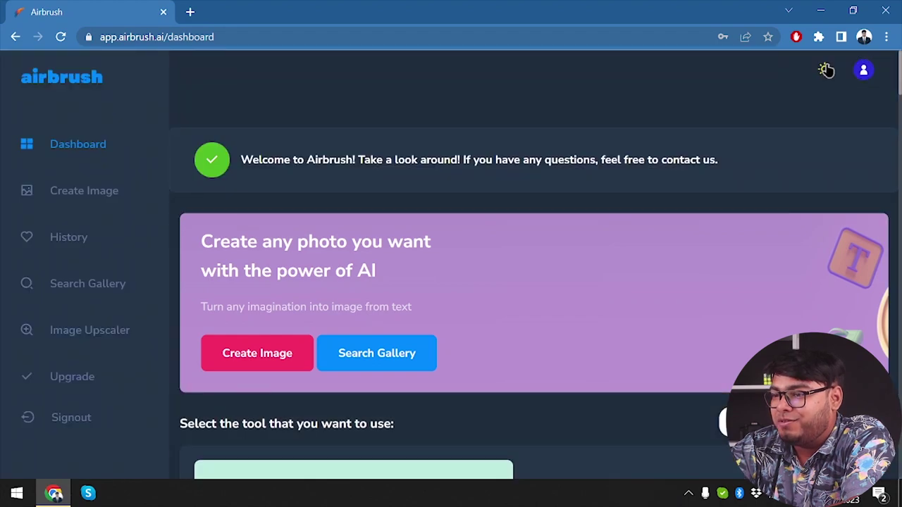
pyautogui.click(825, 70)
pyautogui.click(826, 70)
pyautogui.click(826, 70)
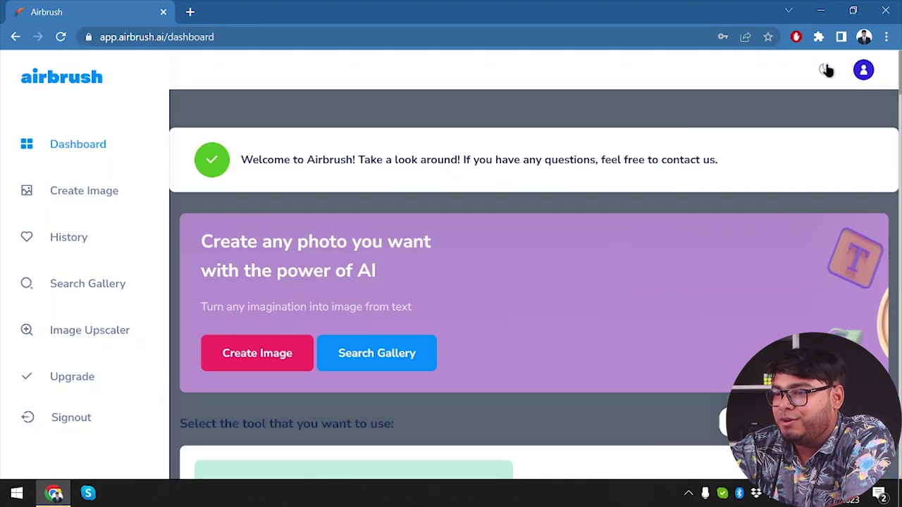
pyautogui.click(825, 70)
pyautogui.click(825, 70)
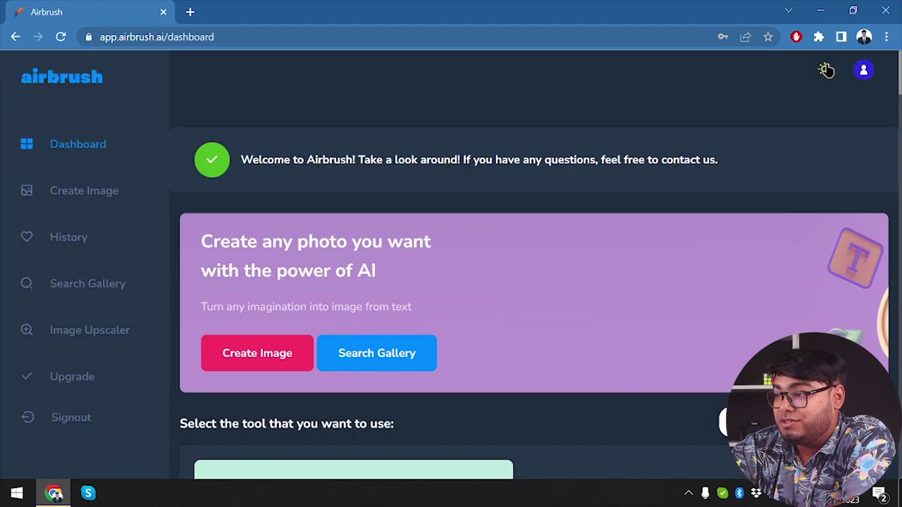
pyautogui.click(826, 70)
pyautogui.click(863, 70)
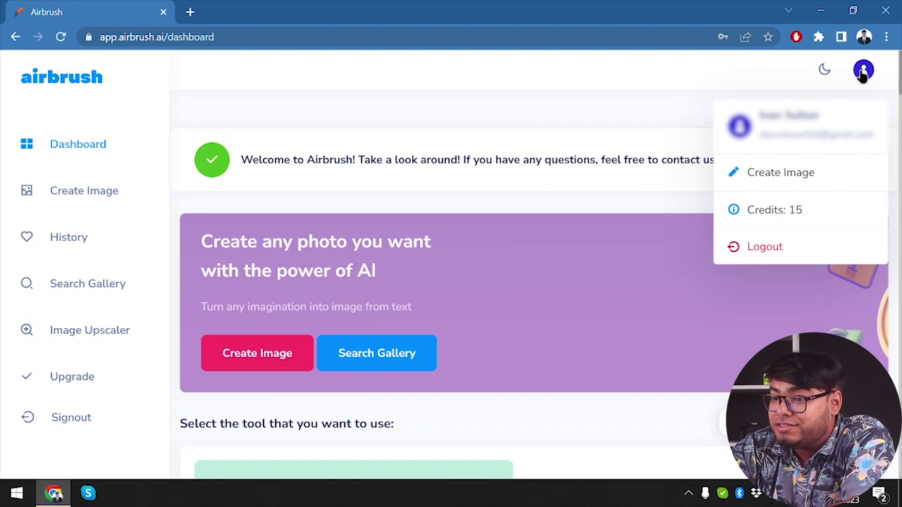
pyautogui.click(863, 75)
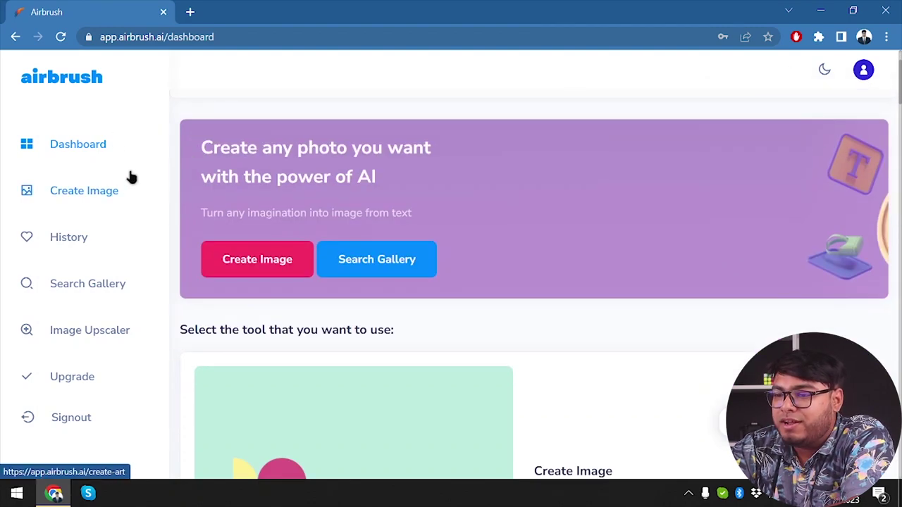
pyautogui.click(85, 145)
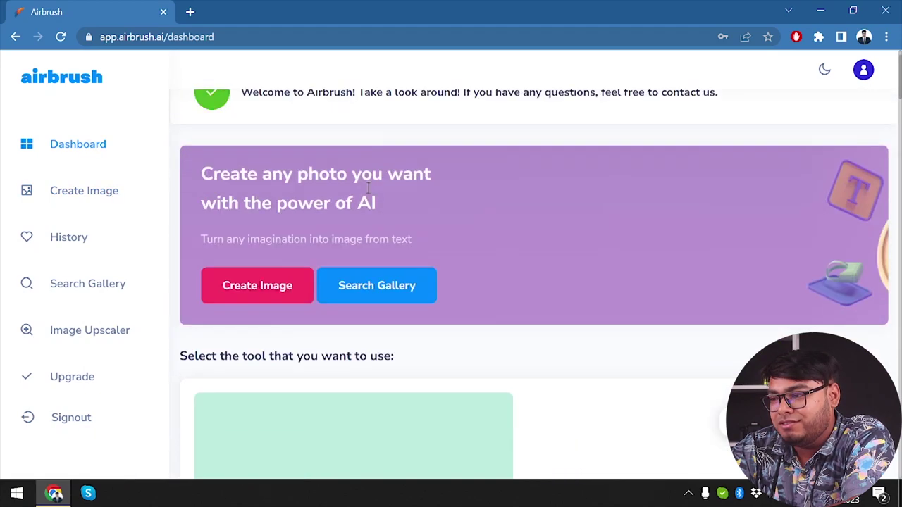
pyautogui.scroll(-3, 367, 190)
pyautogui.scroll(-2, 366, 193)
pyautogui.scroll(6, 368, 193)
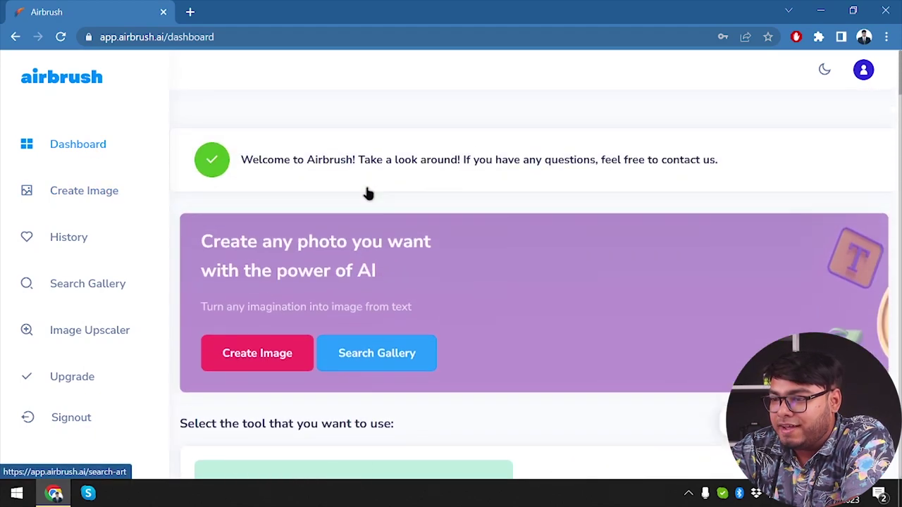
pyautogui.scroll(-4, 368, 193)
pyautogui.scroll(-12, 367, 193)
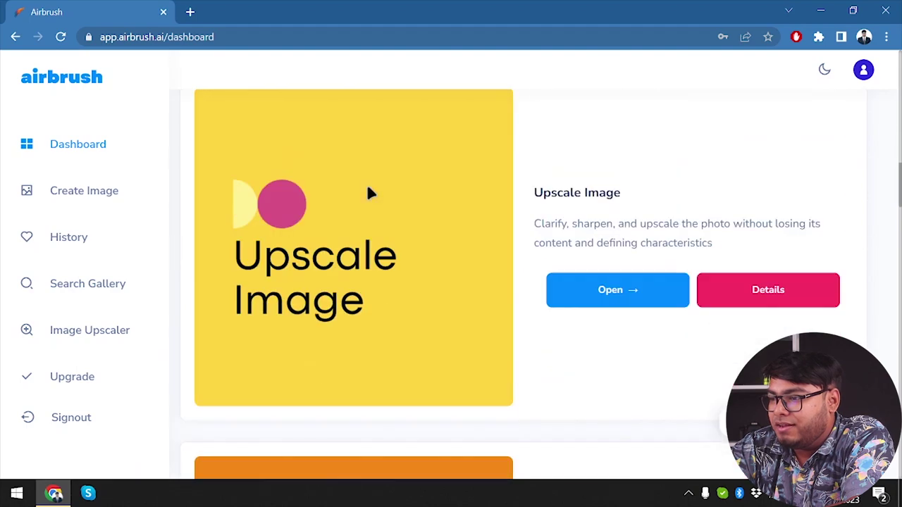
pyautogui.scroll(-15, 367, 193)
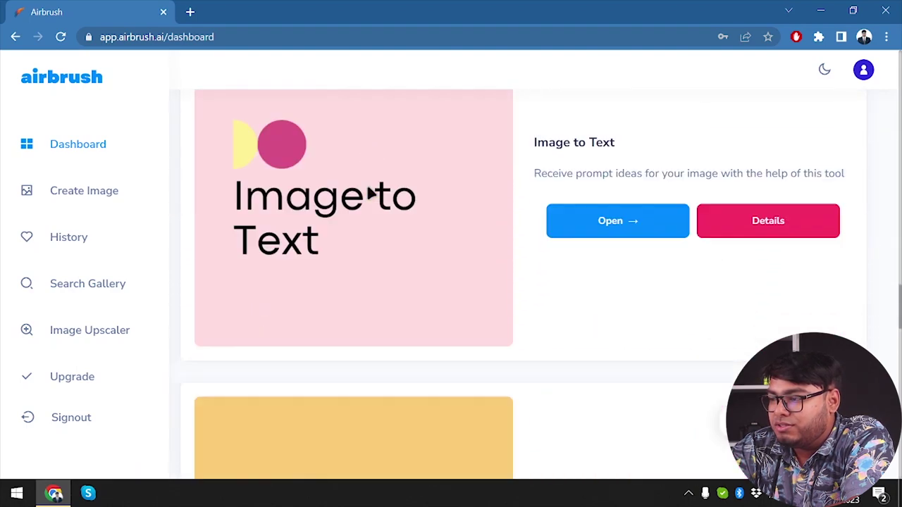
pyautogui.scroll(-6, 368, 193)
pyautogui.scroll(20, 368, 193)
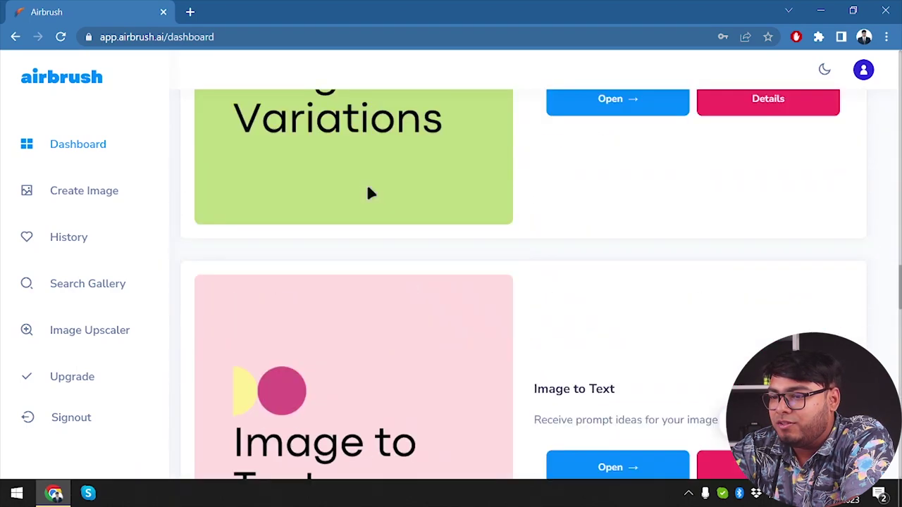
pyautogui.scroll(5, 368, 192)
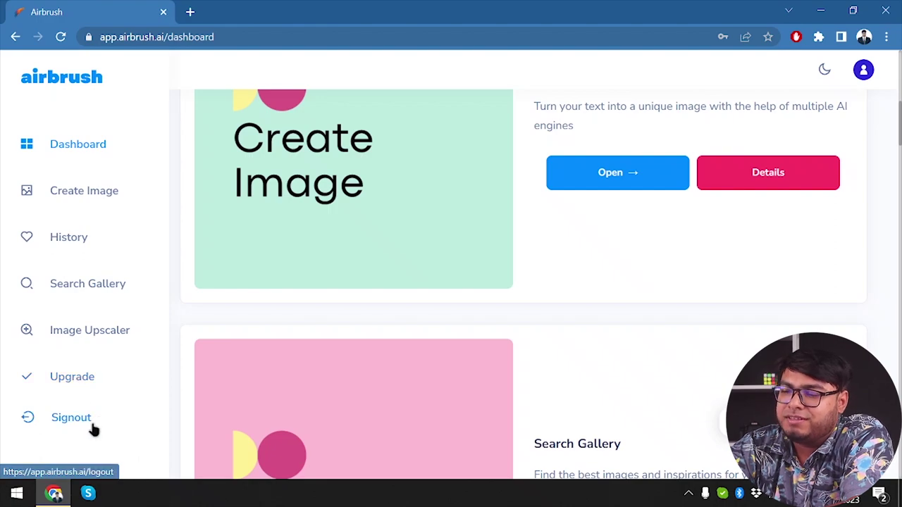
pyautogui.scroll(6, 337, 196)
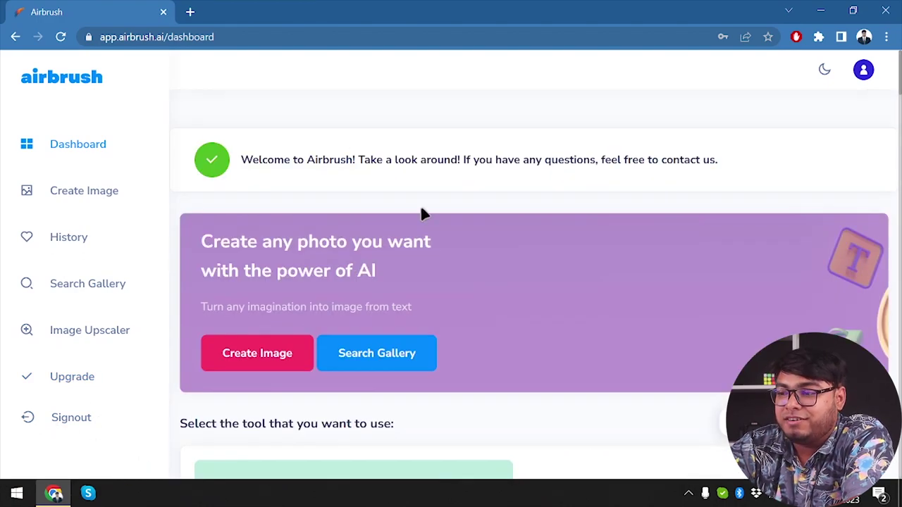
pyautogui.scroll(-1, 413, 235)
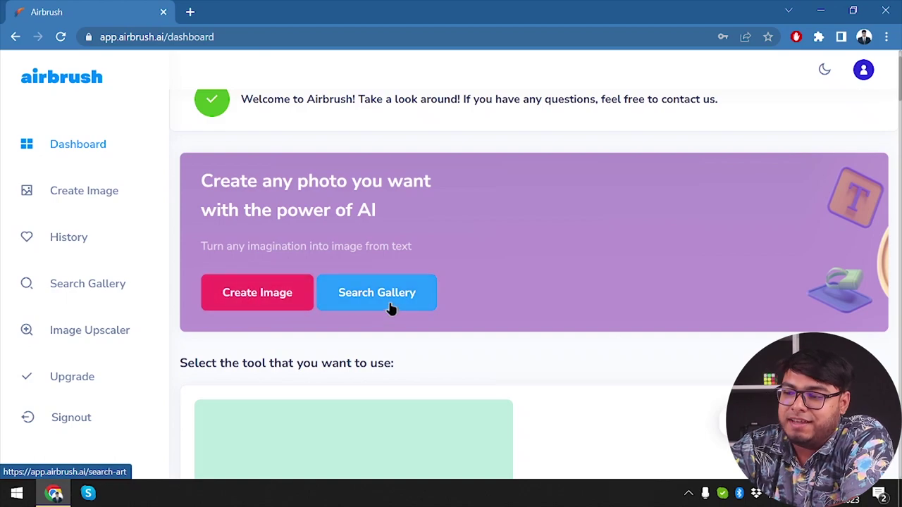
pyautogui.scroll(-3, 574, 296)
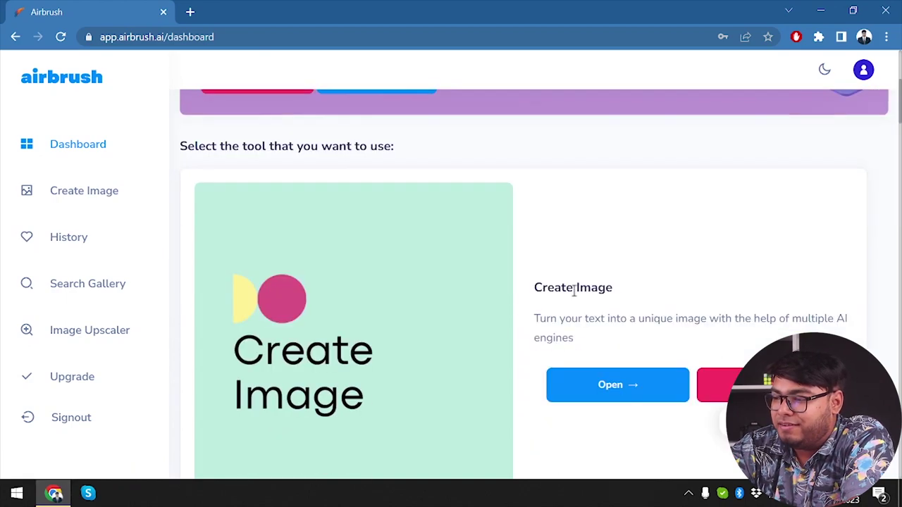
pyautogui.scroll(-3, 431, 309)
pyautogui.scroll(1, 430, 309)
pyautogui.scroll(-5, 431, 309)
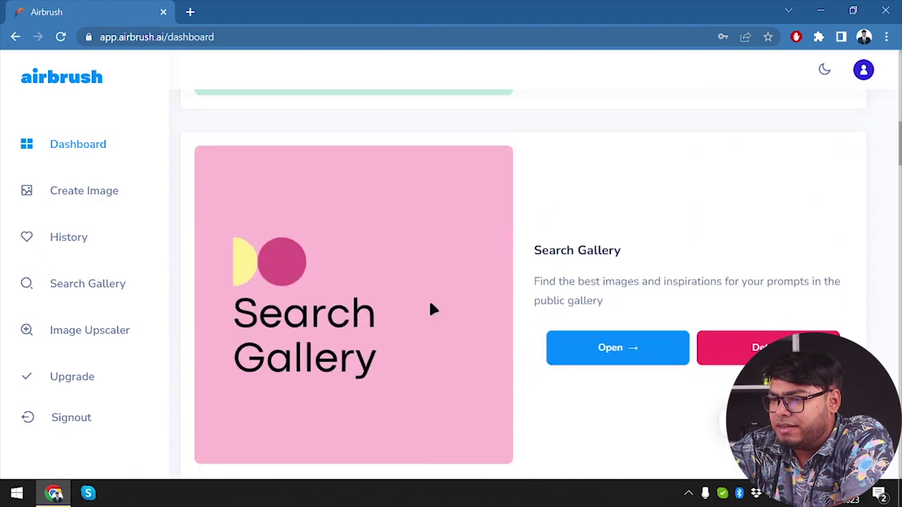
pyautogui.scroll(-4, 431, 308)
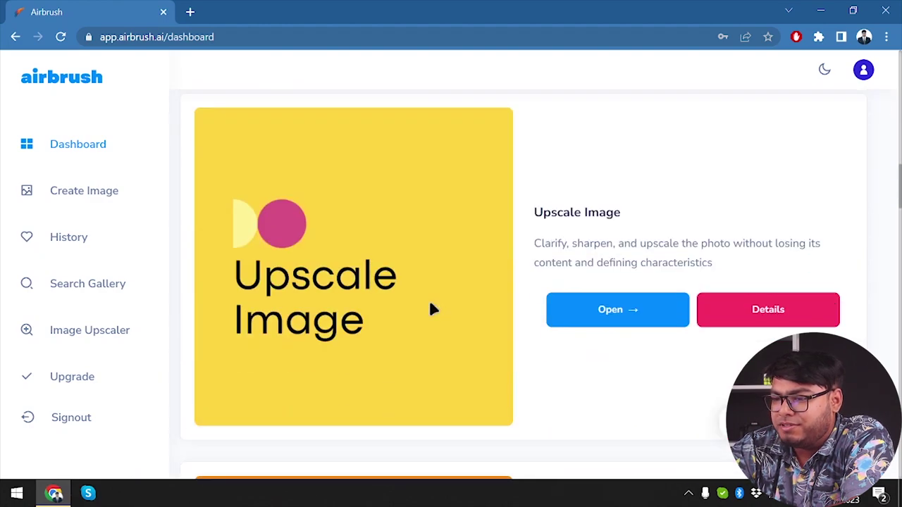
pyautogui.scroll(-5, 431, 309)
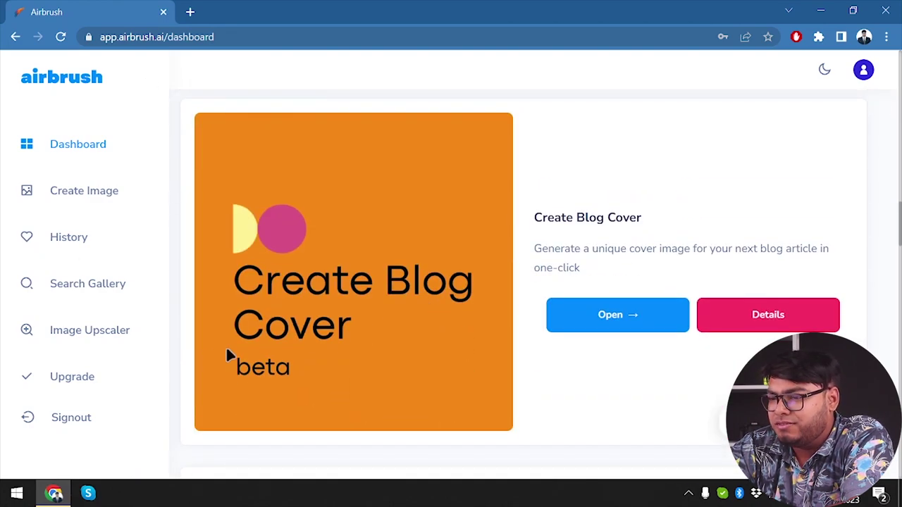
pyautogui.scroll(-2, 227, 354)
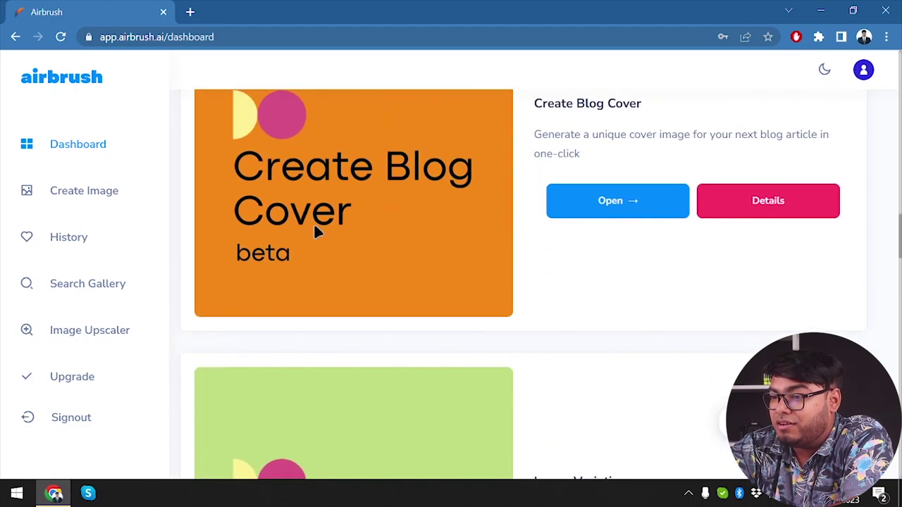
pyautogui.scroll(-4, 313, 225)
pyautogui.scroll(-1, 311, 331)
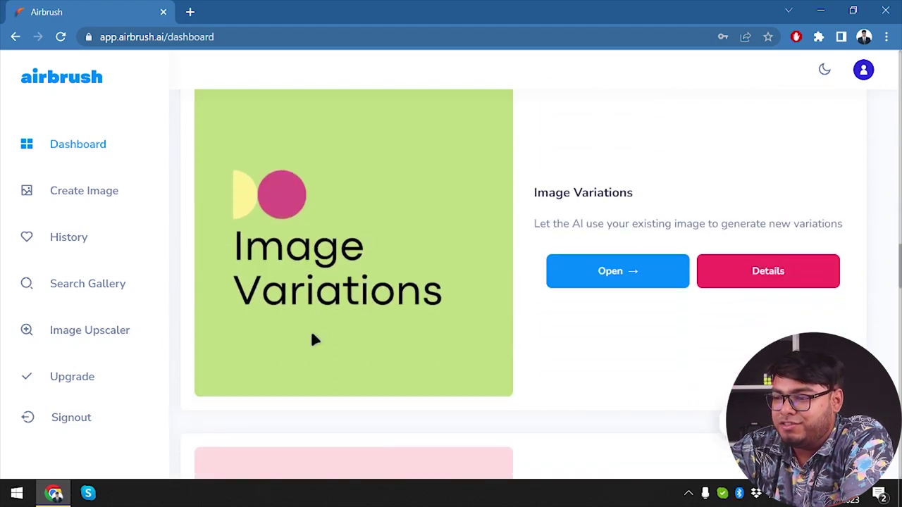
pyautogui.scroll(-5, 312, 336)
pyautogui.scroll(-2, 313, 335)
pyautogui.scroll(-4, 312, 339)
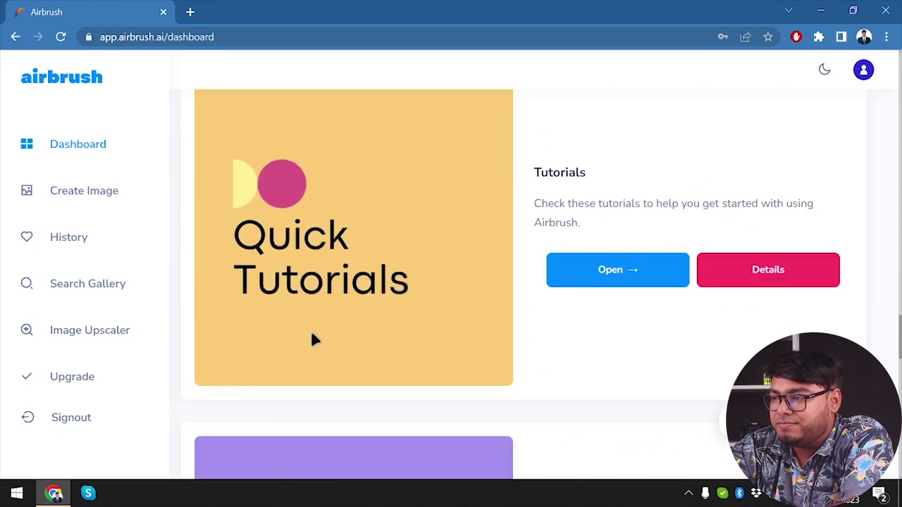
pyautogui.scroll(20, 312, 338)
pyautogui.scroll(5, 312, 338)
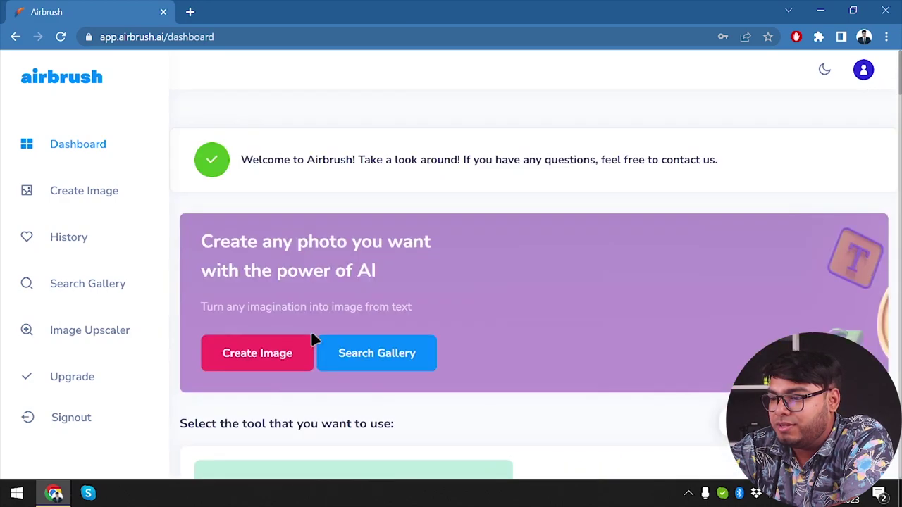
pyautogui.scroll(-4, 312, 338)
# Step: Open the image creation form, try DALL-E 2, then set Midjourney V4 at Large (512 x 512)
pyautogui.click(617, 365)
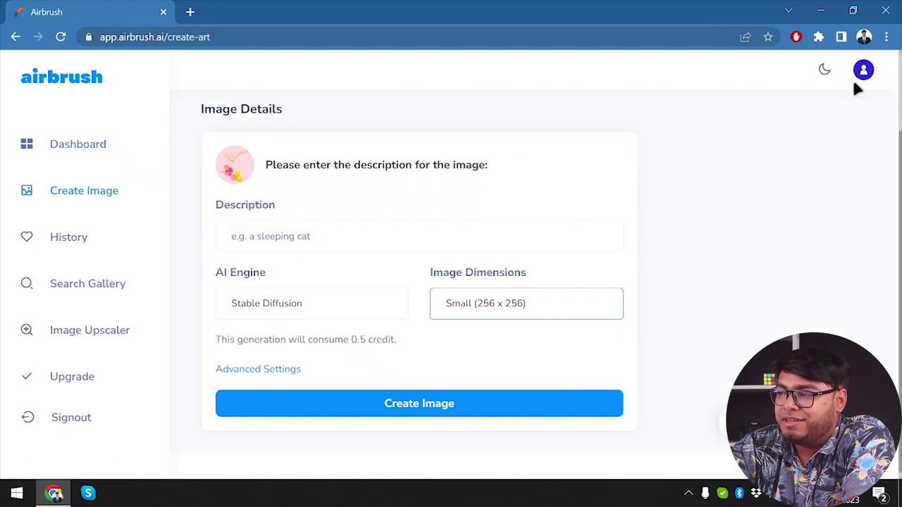
pyautogui.click(543, 317)
pyautogui.click(518, 327)
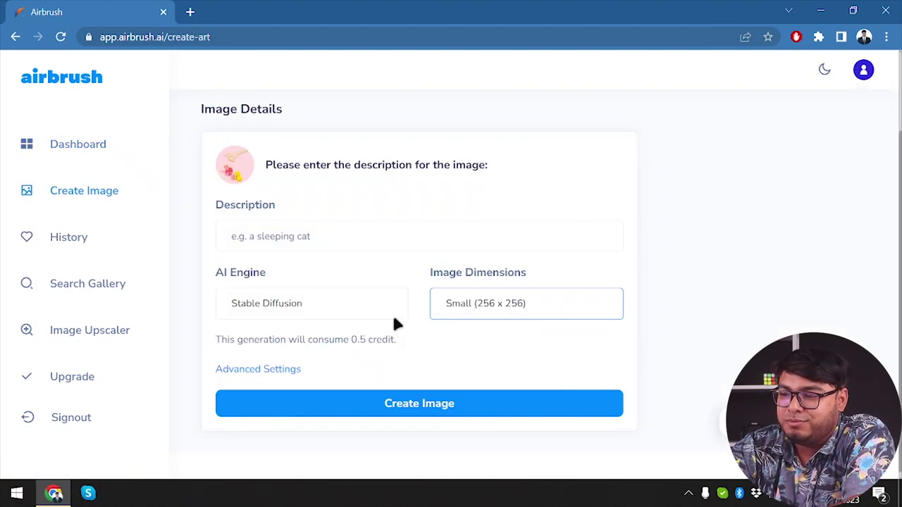
pyautogui.click(329, 303)
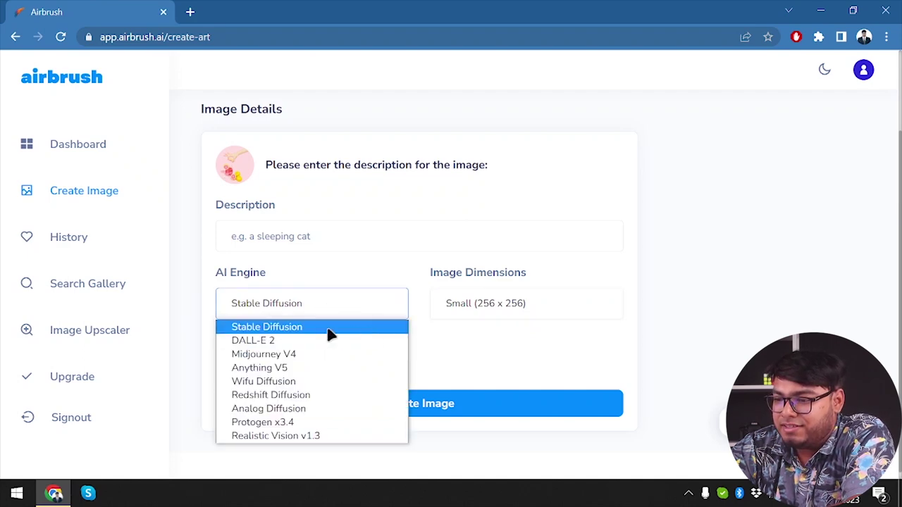
pyautogui.click(328, 330)
pyautogui.click(312, 314)
pyautogui.click(279, 340)
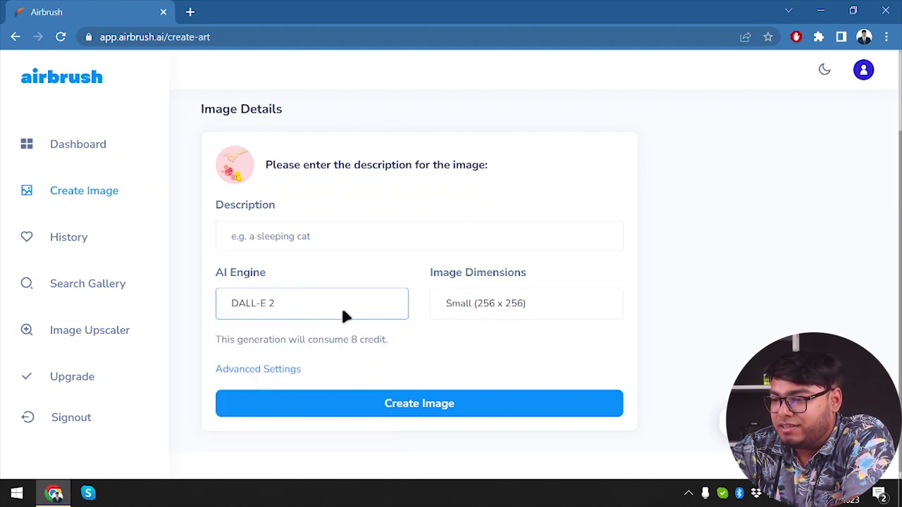
pyautogui.click(343, 315)
pyautogui.click(298, 355)
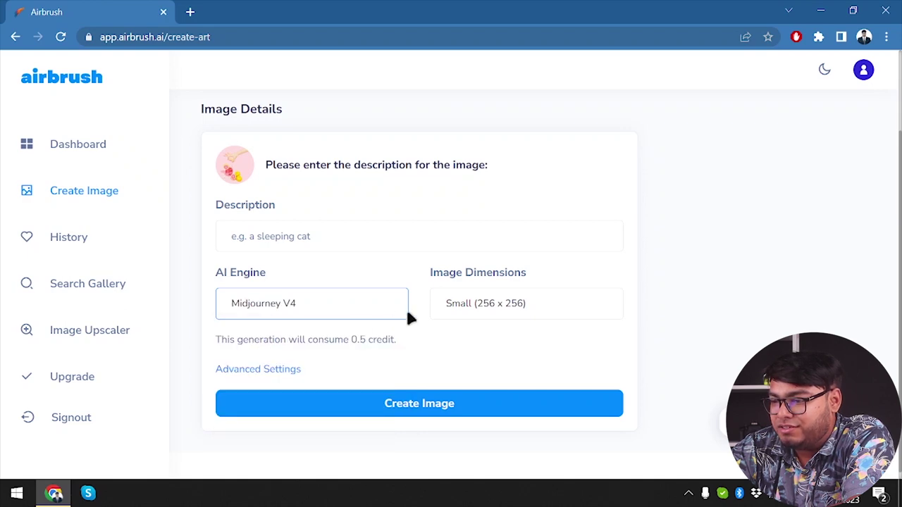
pyautogui.click(463, 309)
pyautogui.click(440, 340)
# Step: Try DALL-E 2 at Extra Large (1024 x 1024) and Stable Diffusion, then return to Midjourney V4 at Small (256 x 256)
pyautogui.click(384, 314)
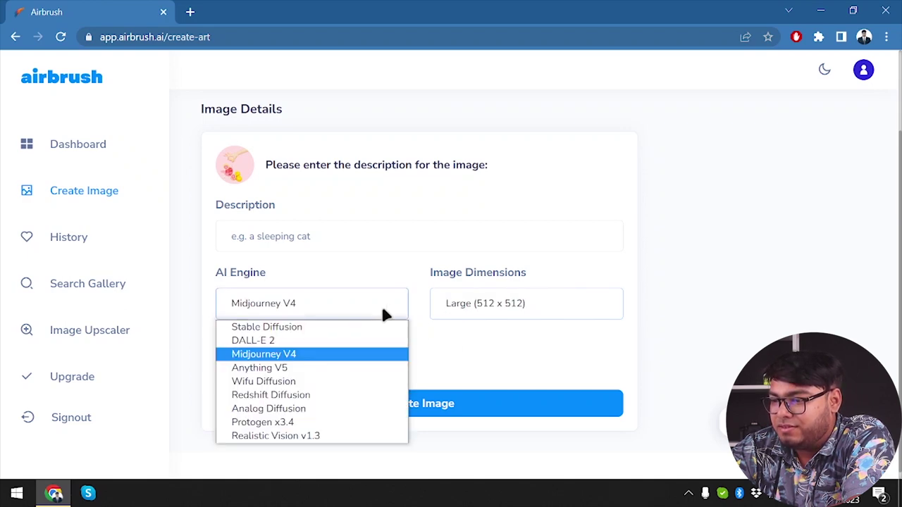
pyautogui.click(345, 342)
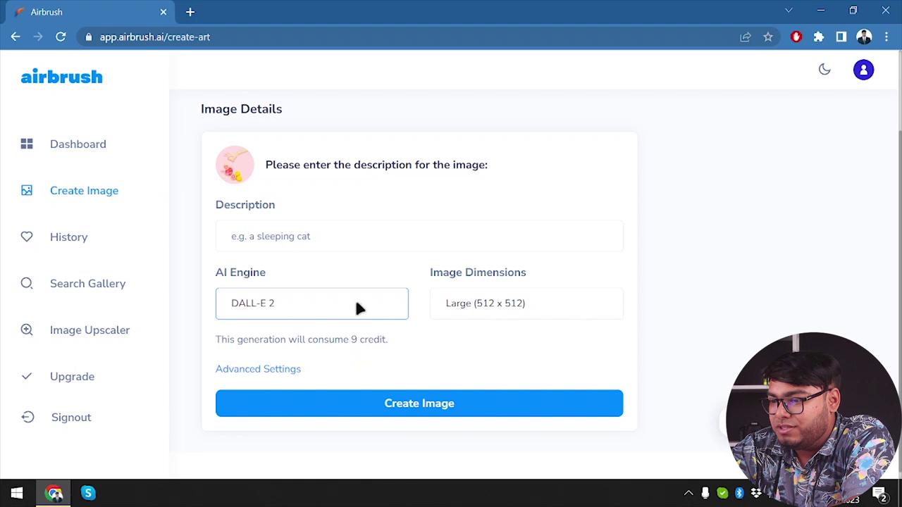
pyautogui.click(476, 304)
pyautogui.click(471, 355)
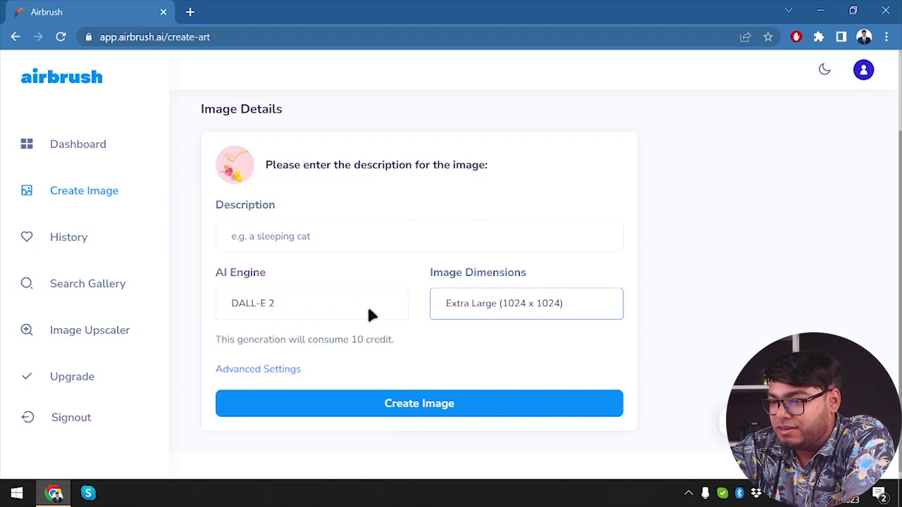
pyautogui.click(364, 308)
pyautogui.click(326, 324)
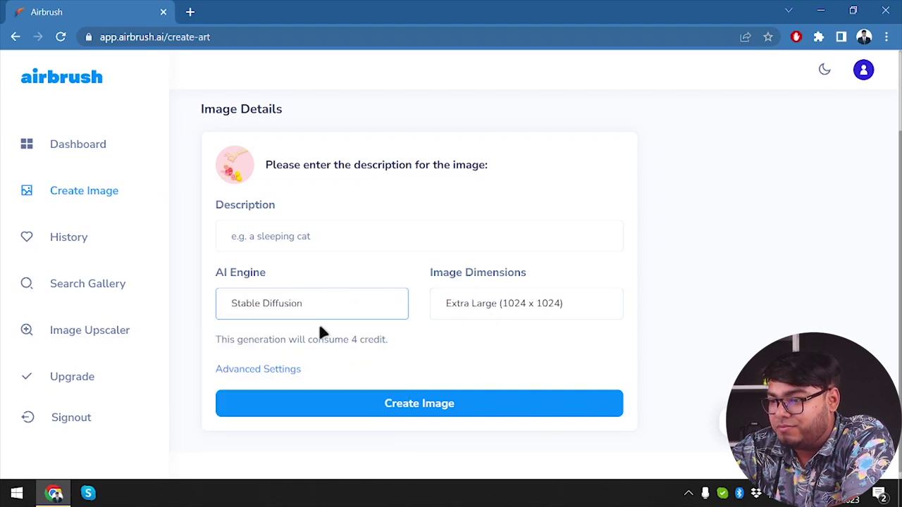
pyautogui.click(445, 301)
pyautogui.click(357, 310)
pyautogui.click(301, 356)
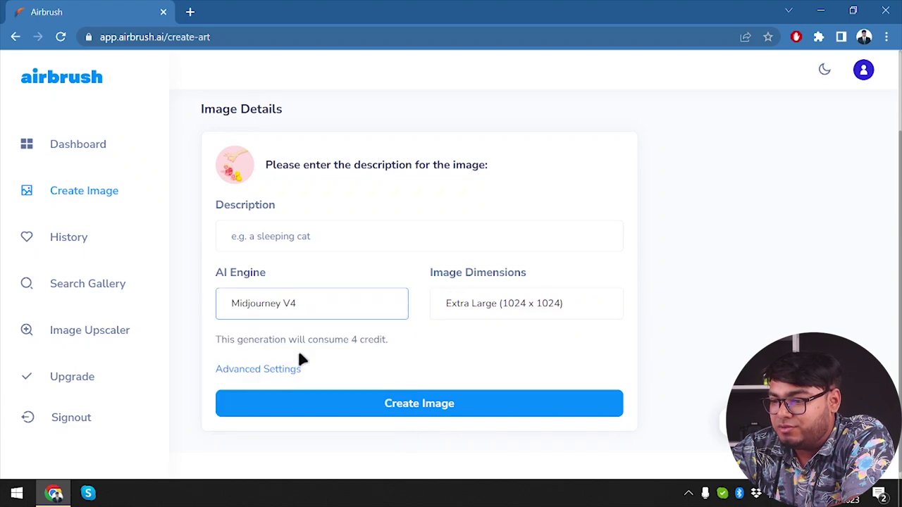
pyautogui.click(366, 308)
pyautogui.click(362, 318)
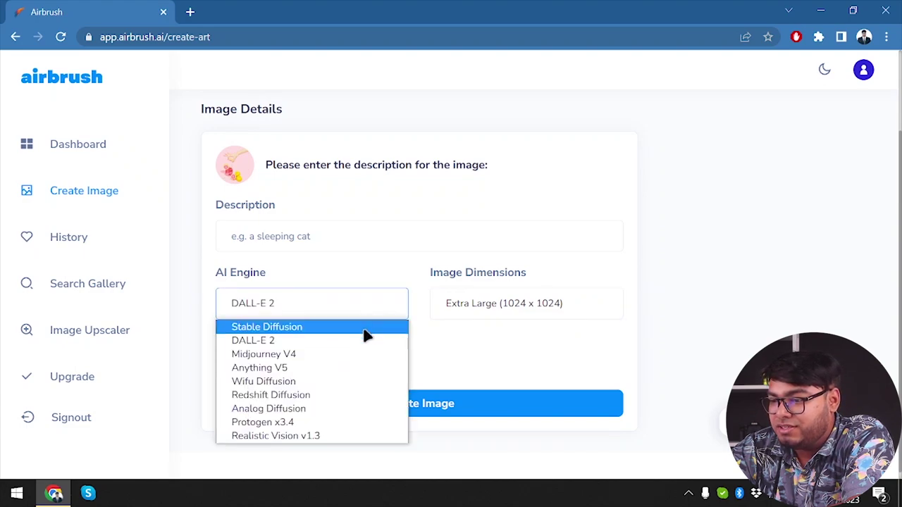
pyautogui.click(364, 354)
pyautogui.click(493, 303)
pyautogui.click(475, 325)
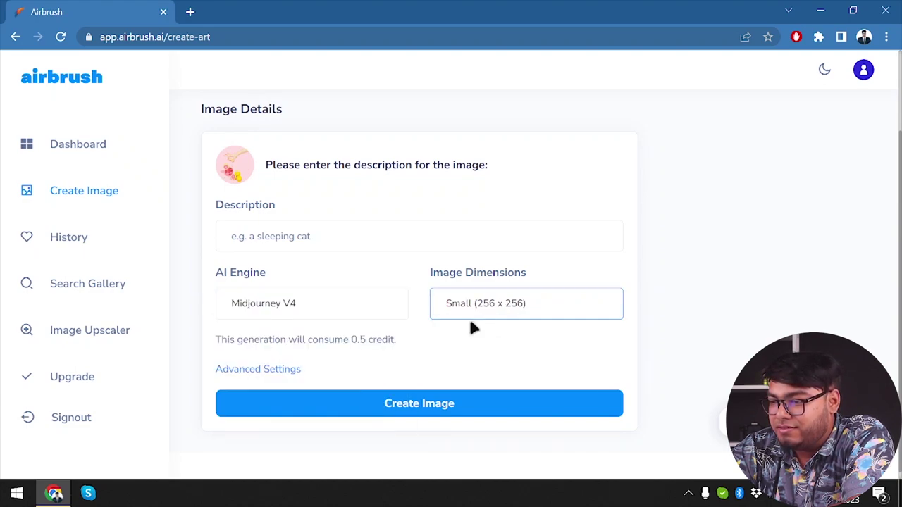
# Step: Cycle through Anything V5, Wifu, Redshift, Analog, Protogen x3.4 and Realistic Vision v1.3, ending on Midjourney V4
pyautogui.click(379, 311)
pyautogui.click(296, 367)
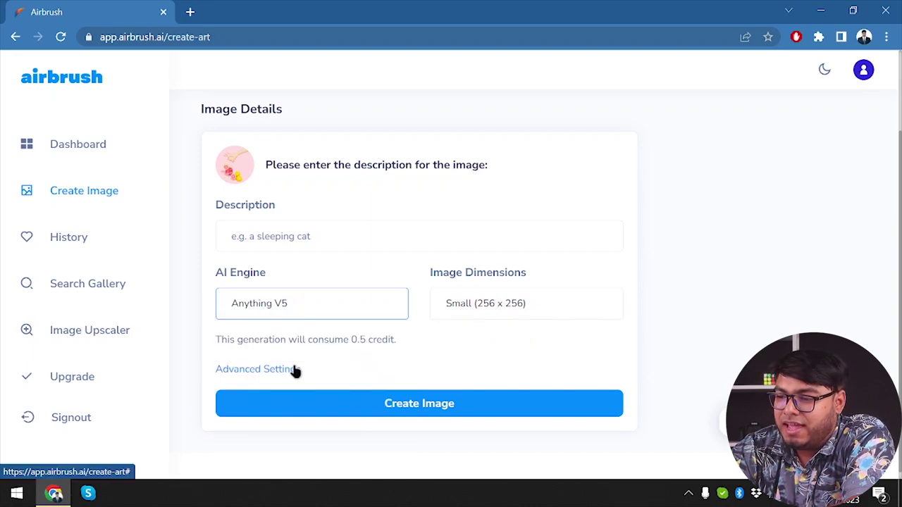
pyautogui.click(371, 303)
pyautogui.click(291, 382)
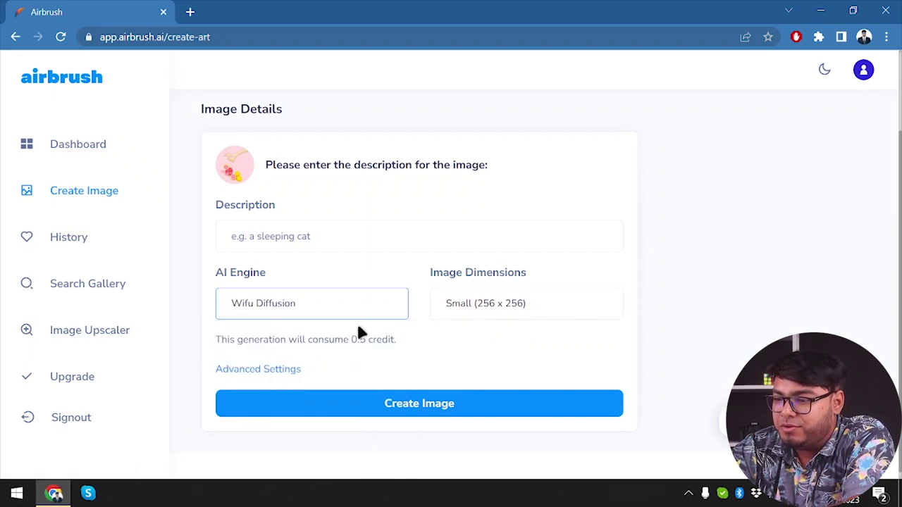
pyautogui.click(357, 317)
pyautogui.click(291, 395)
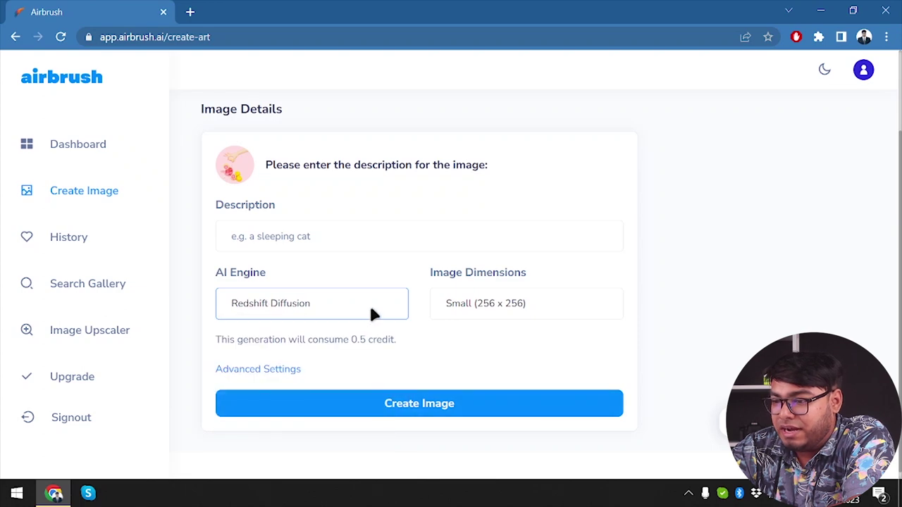
pyautogui.click(370, 308)
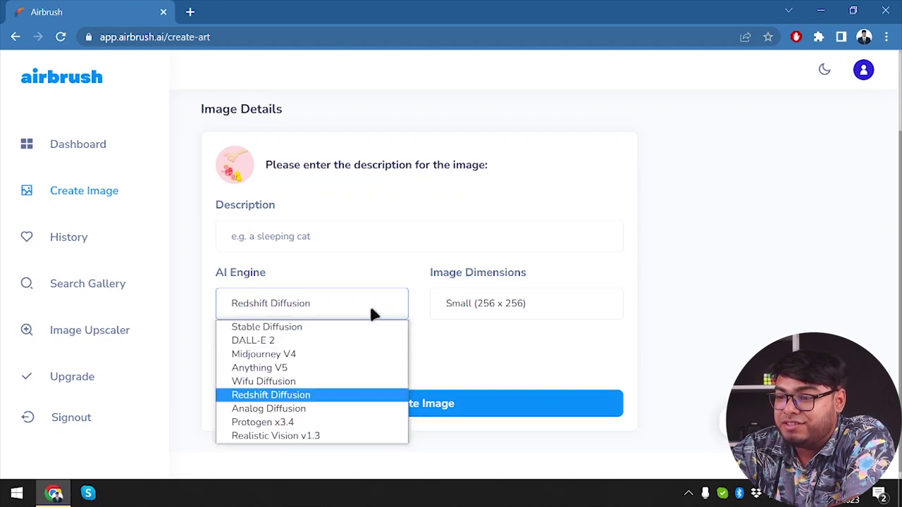
pyautogui.click(303, 412)
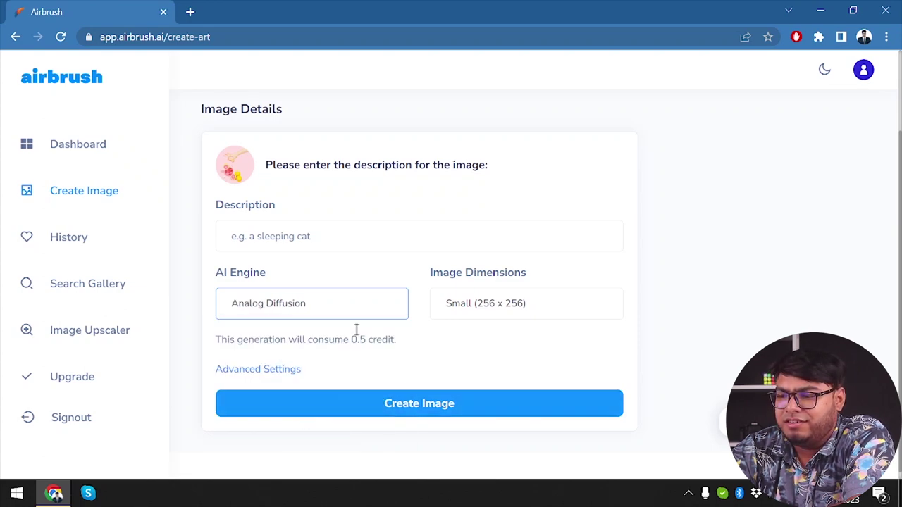
pyautogui.click(374, 305)
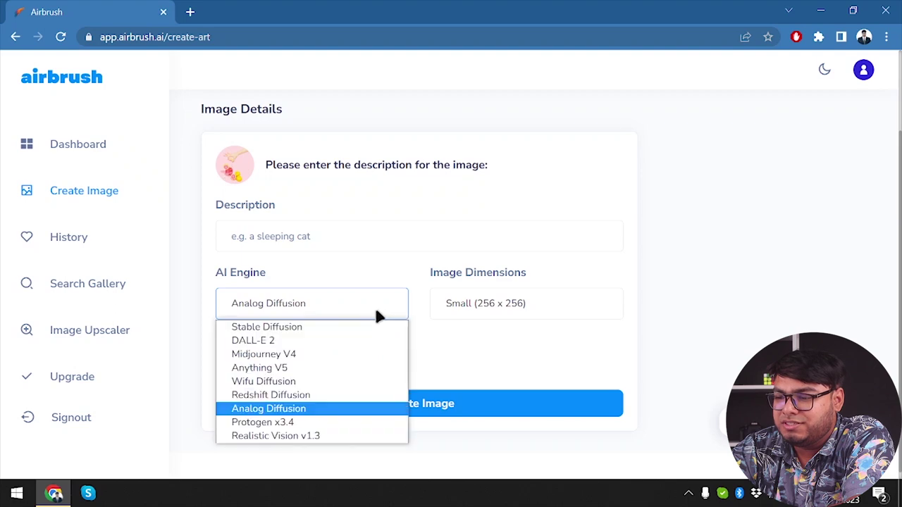
pyautogui.click(341, 424)
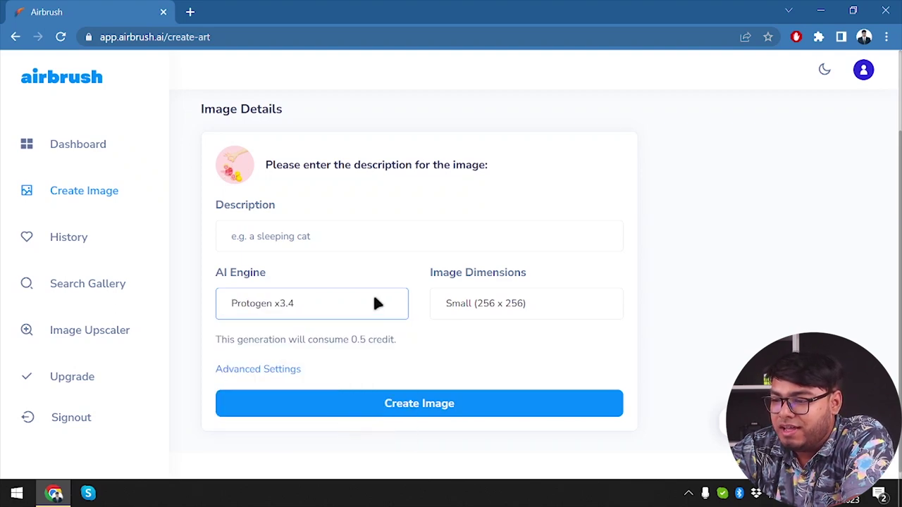
pyautogui.click(372, 304)
pyautogui.click(324, 437)
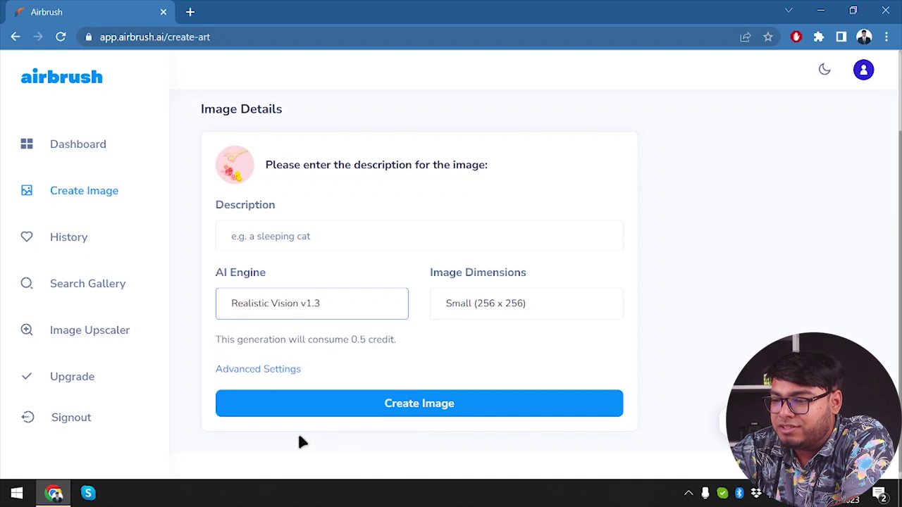
pyautogui.click(380, 308)
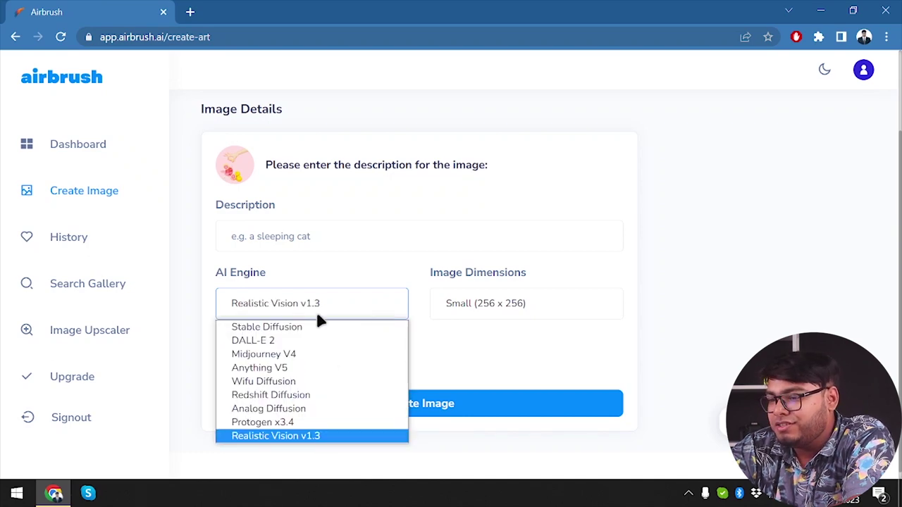
pyautogui.click(286, 352)
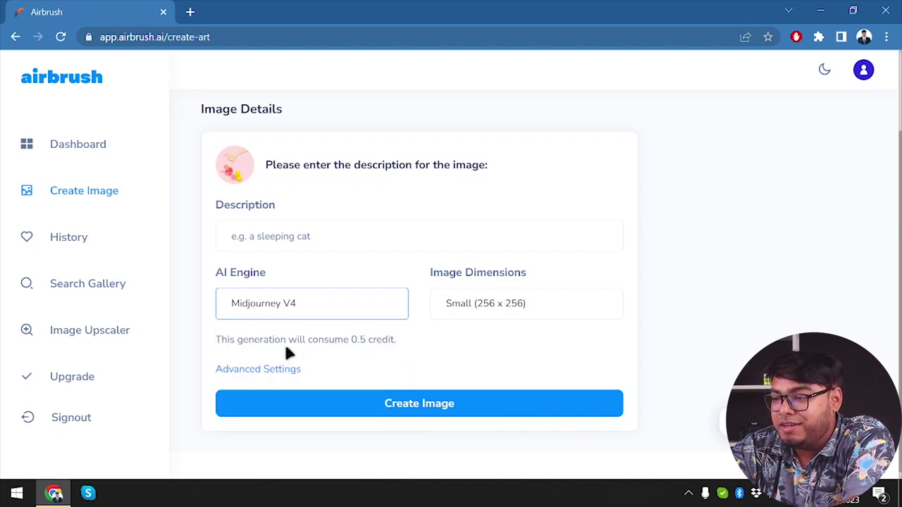
# Step: Enter the description 'lion chasing a dee' and generate a Midjourney V4 image
pyautogui.click(384, 243)
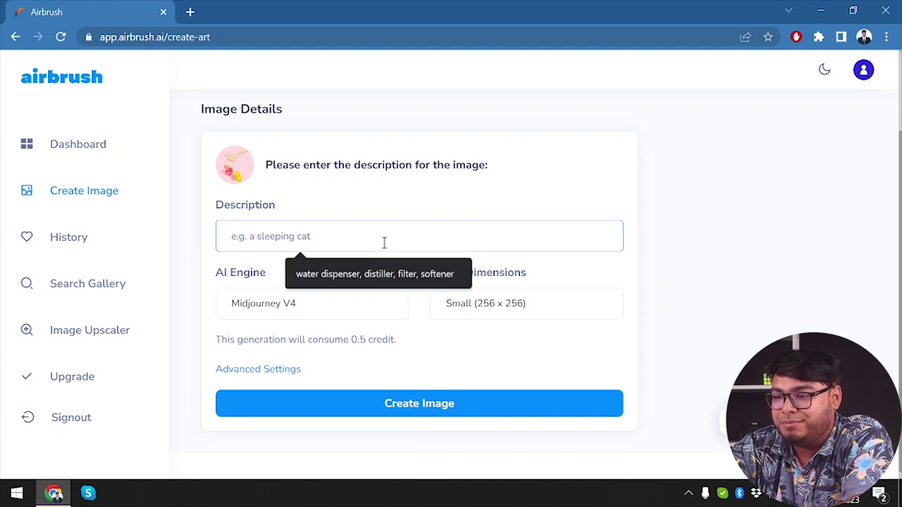
pyautogui.press('Escape')
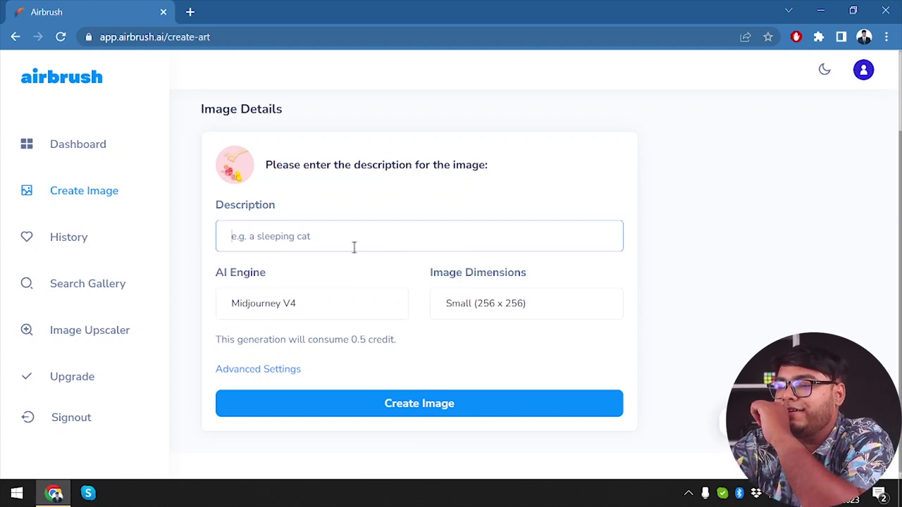
pyautogui.click(355, 246)
pyautogui.write('lio')
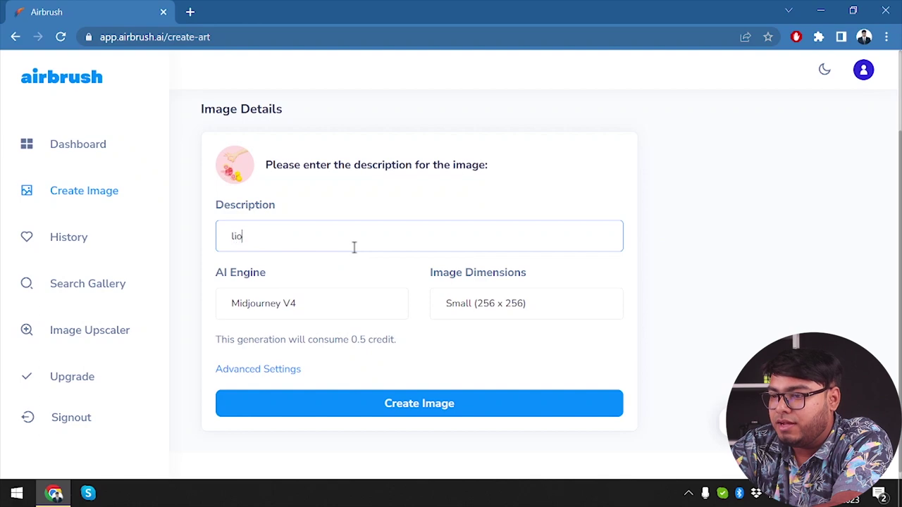
pyautogui.write('n cha')
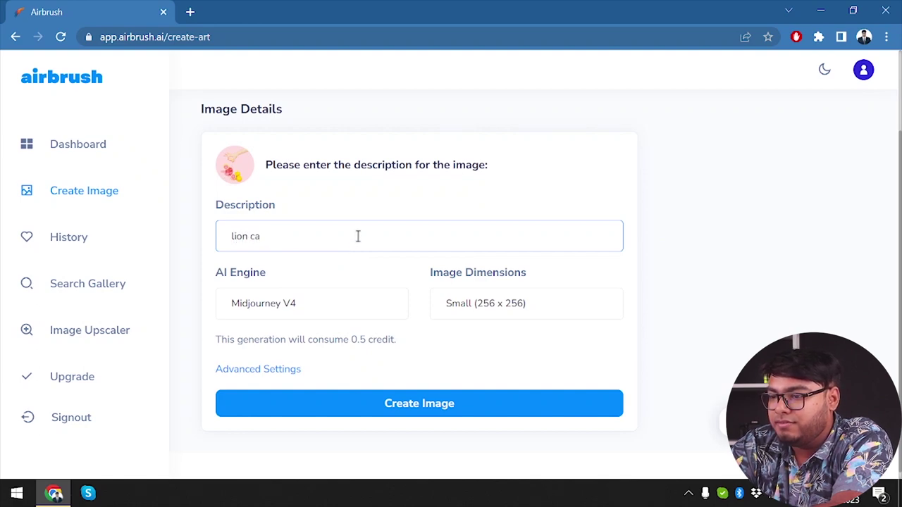
pyautogui.write('sing a deer')
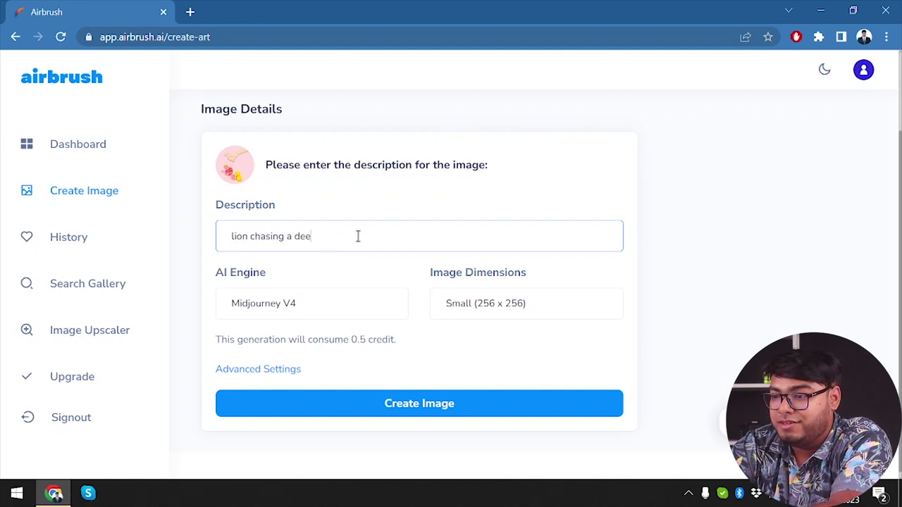
pyautogui.click(428, 408)
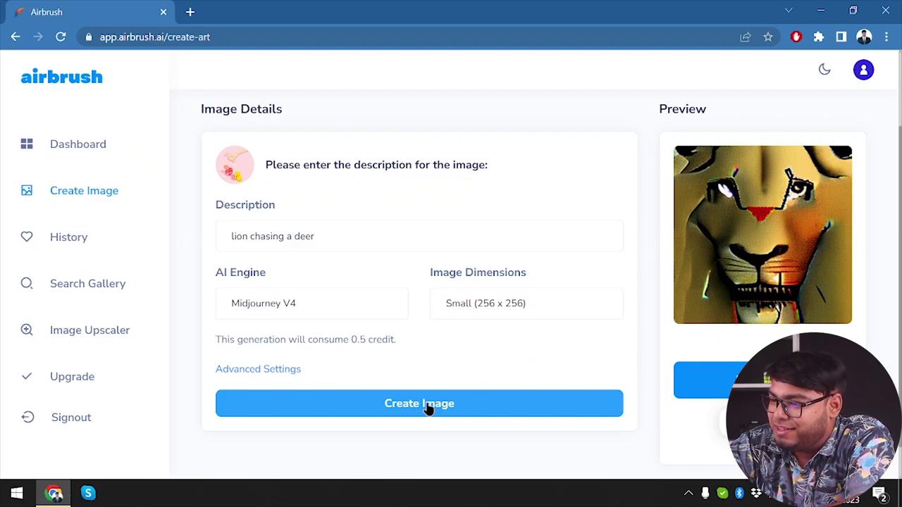
pyautogui.click(442, 411)
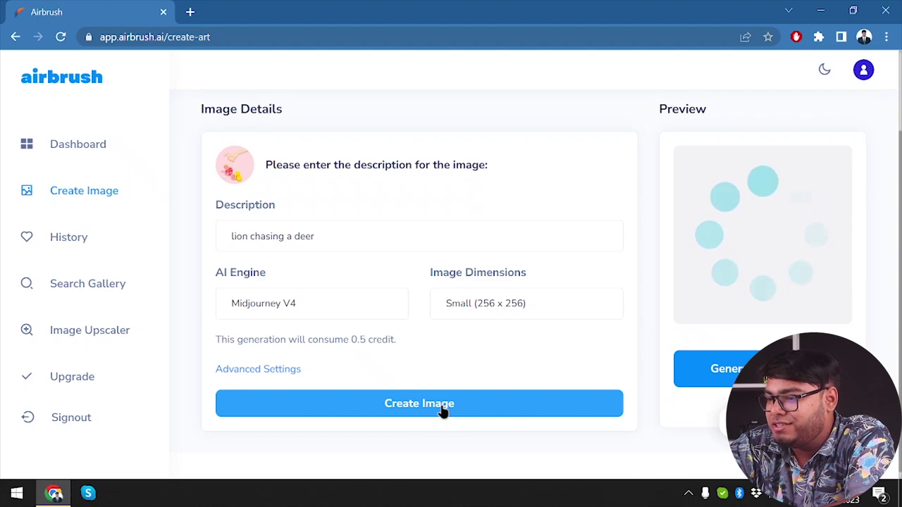
# Step: Reveal the Advanced Settings fields: Seed, Negative Prompt and Guidance
pyautogui.click(257, 369)
pyautogui.scroll(-2, 376, 367)
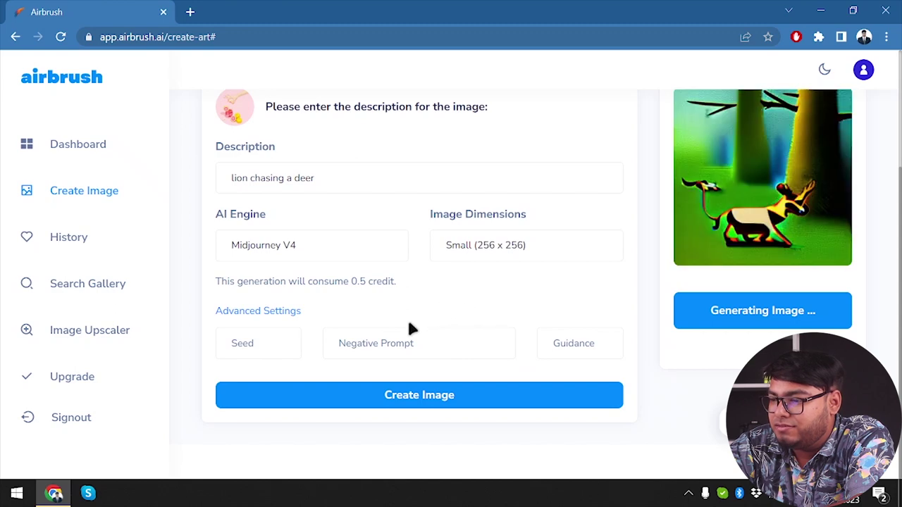
pyautogui.scroll(1, 648, 290)
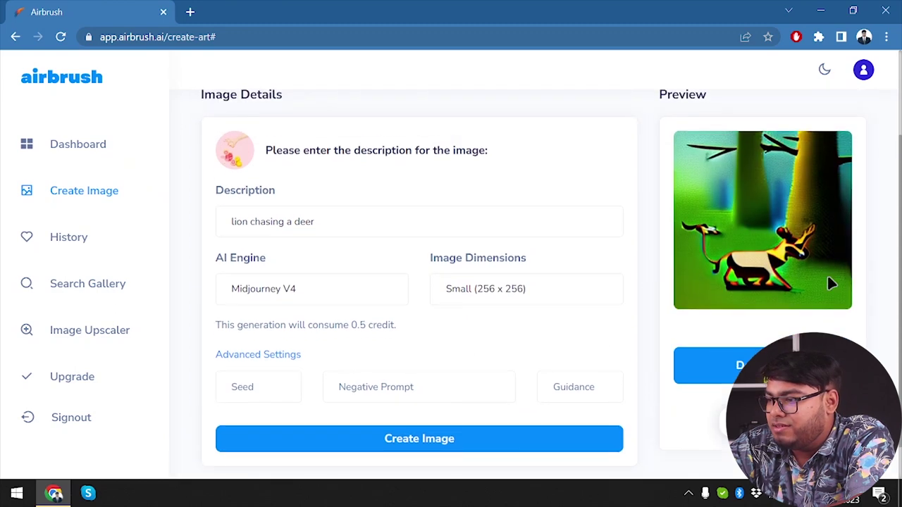
# Step: Switch the AI engine to Stable Diffusion and generate images at the small size
pyautogui.click(476, 293)
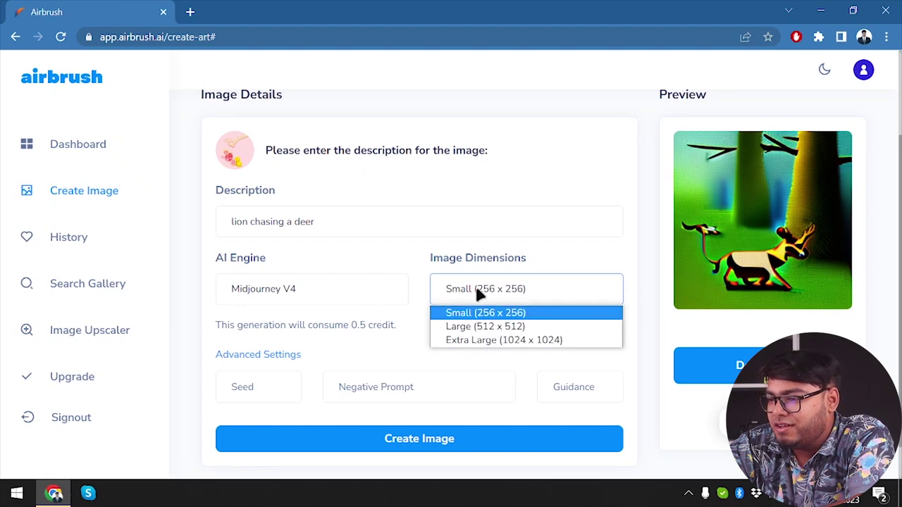
pyautogui.click(475, 292)
pyautogui.click(299, 291)
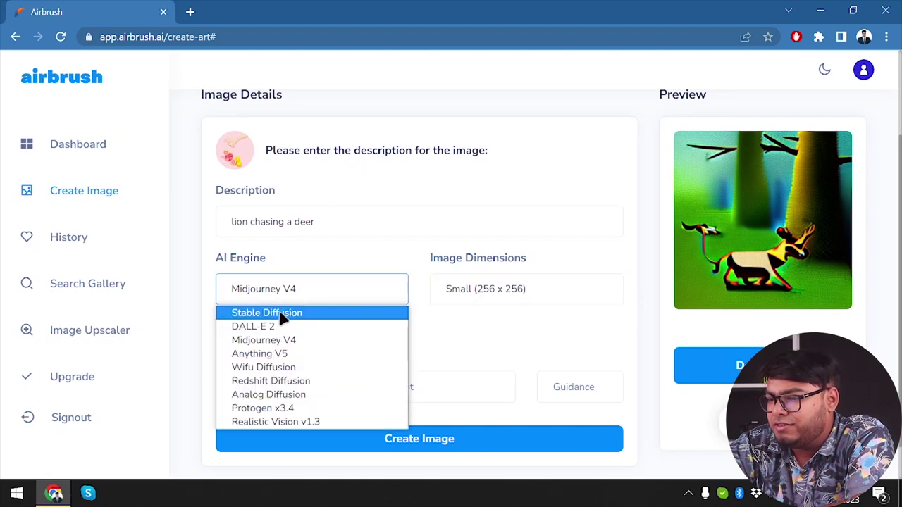
pyautogui.click(280, 313)
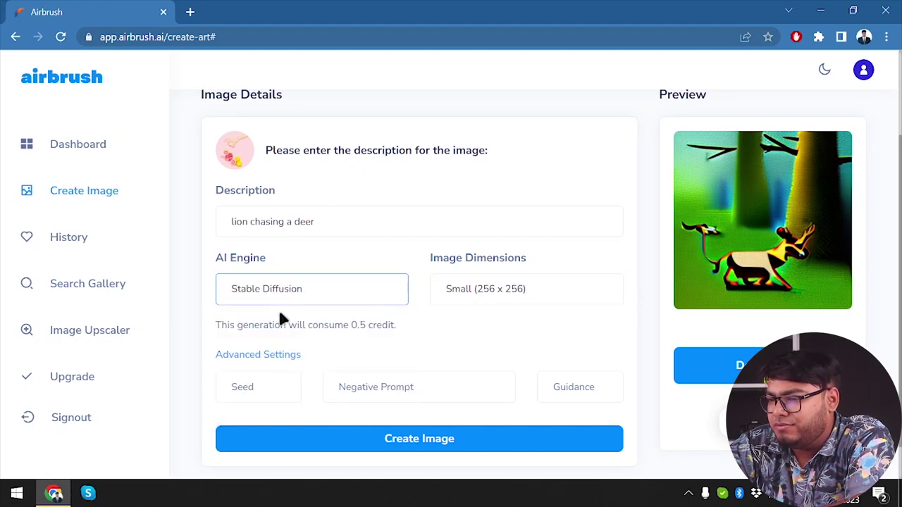
pyautogui.click(485, 447)
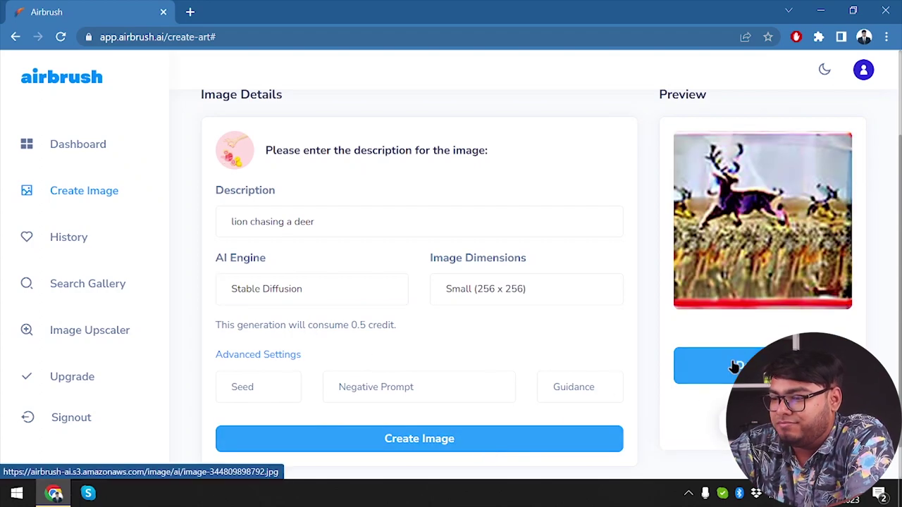
pyautogui.click(512, 447)
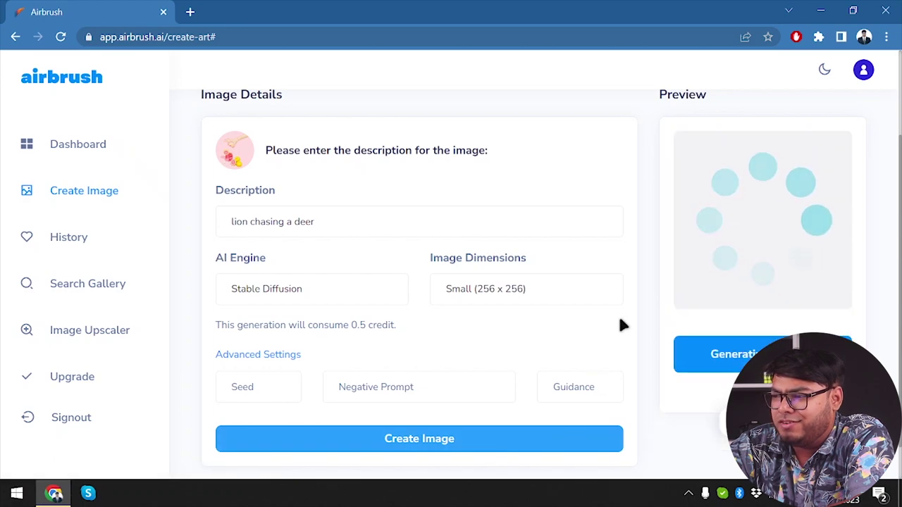
# Step: Set the size to Large (512 x 512), generate again, and check the remaining credits
pyautogui.click(585, 290)
pyautogui.click(507, 329)
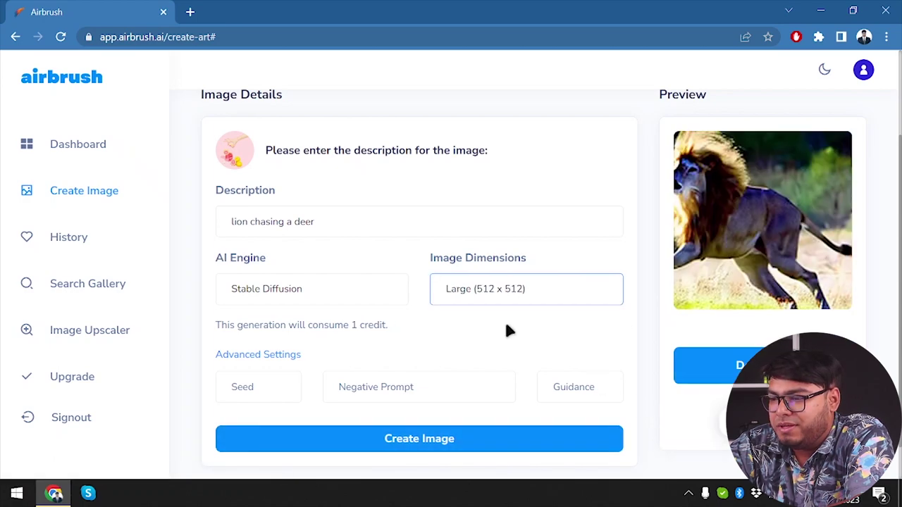
pyautogui.click(501, 296)
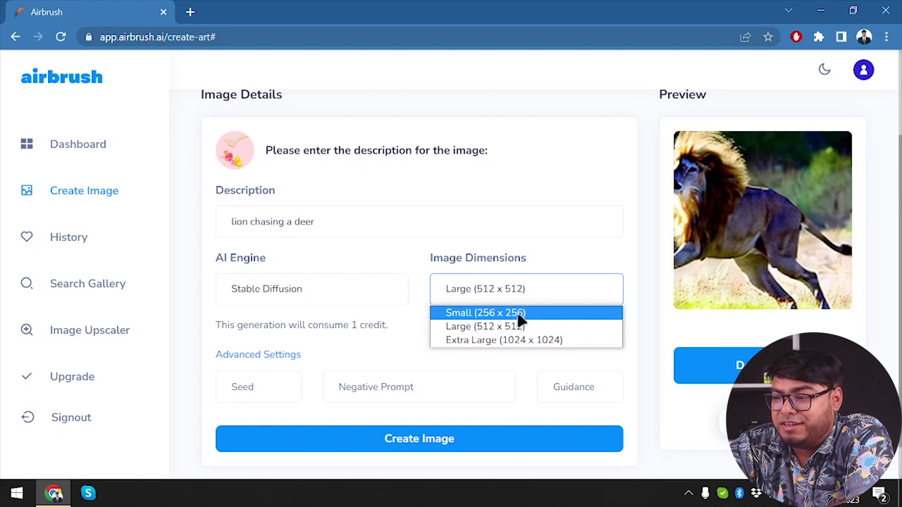
pyautogui.click(525, 326)
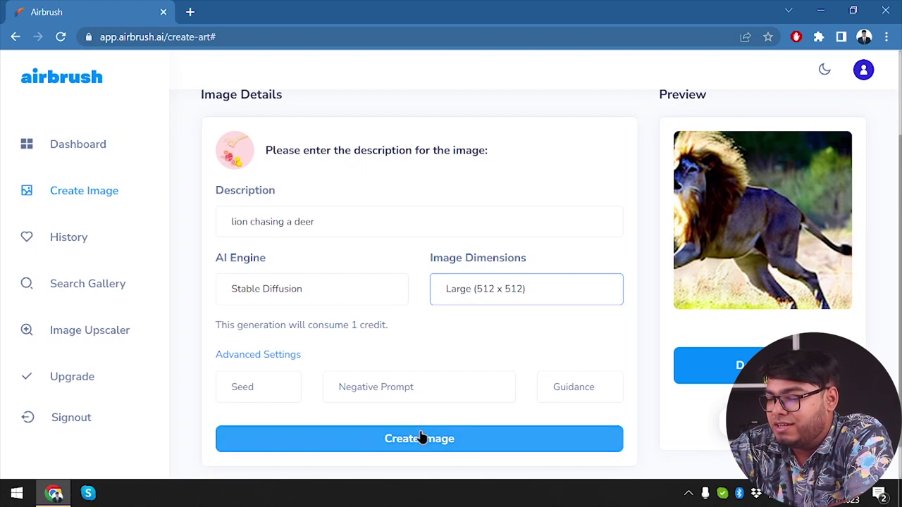
pyautogui.click(458, 441)
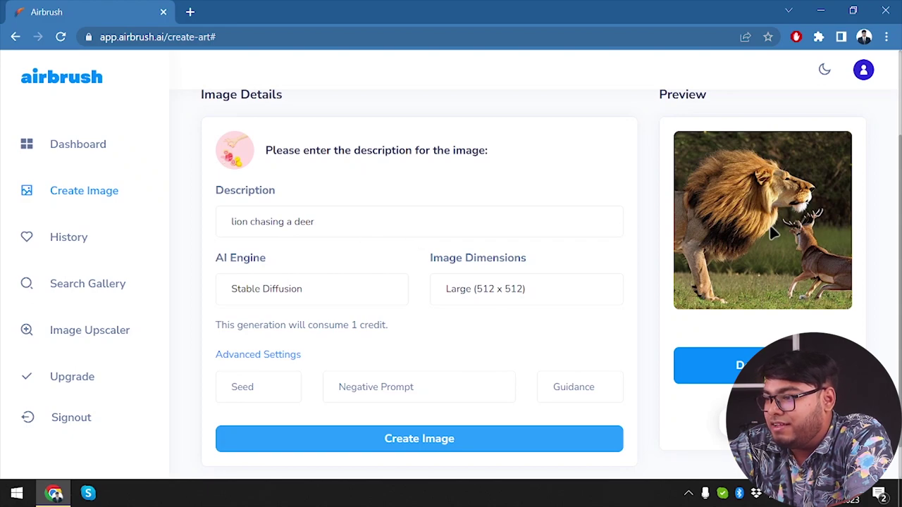
pyautogui.click(867, 79)
pyautogui.click(866, 80)
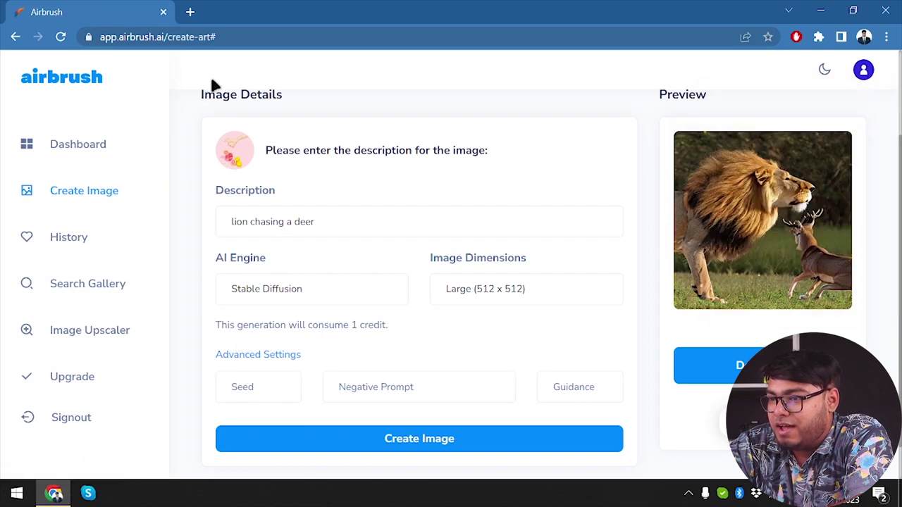
# Step: Reload the create page and enter the description 'a lion chasing a deer'
pyautogui.click(60, 36)
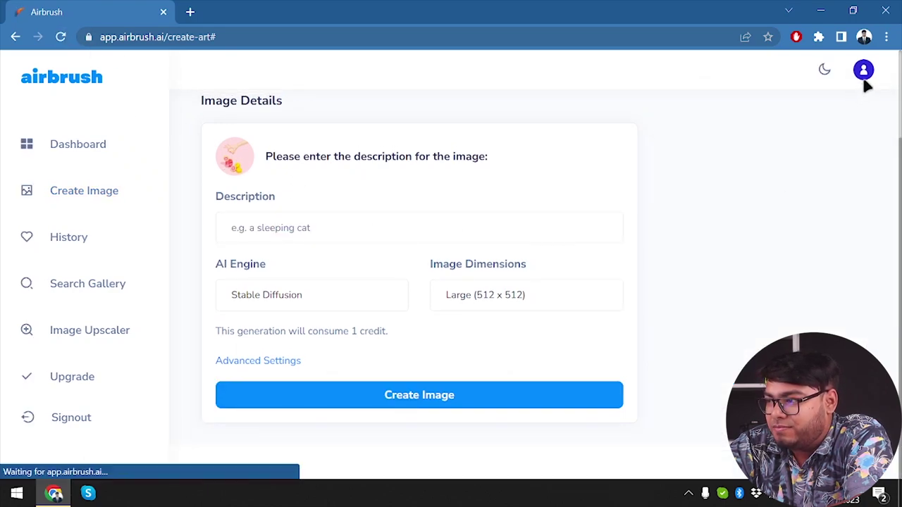
pyautogui.click(862, 78)
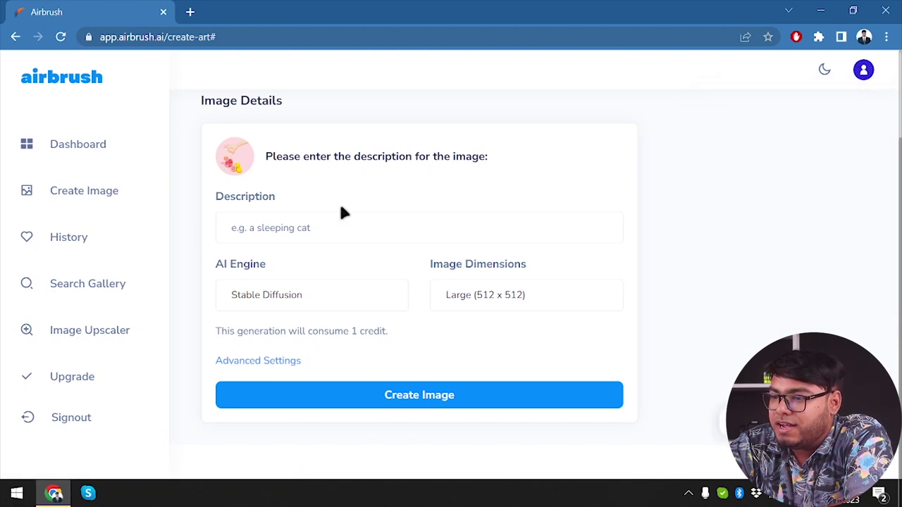
pyautogui.click(324, 219)
pyautogui.write('l')
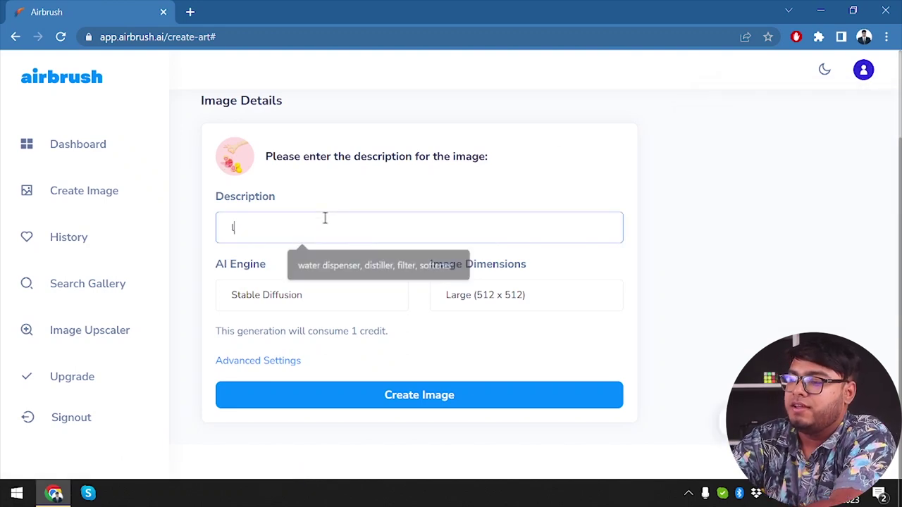
pyautogui.write('ion cha')
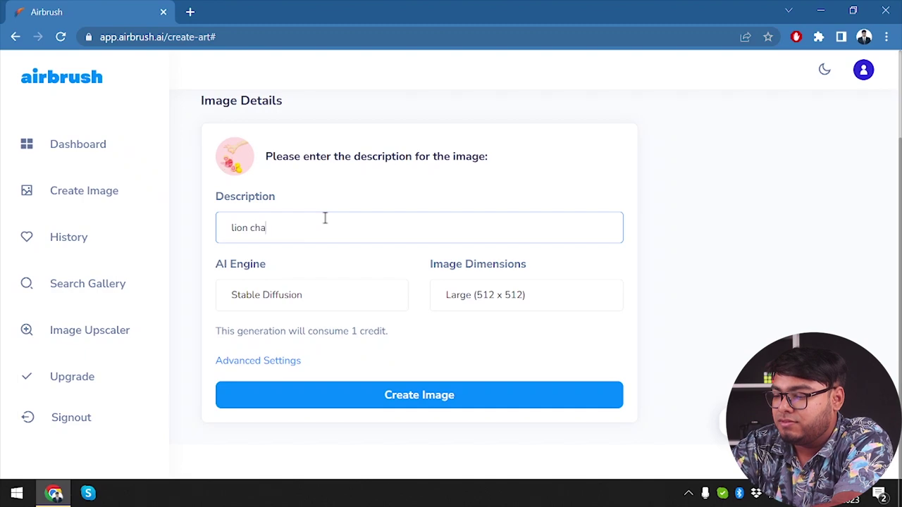
pyautogui.write('sing a deer')
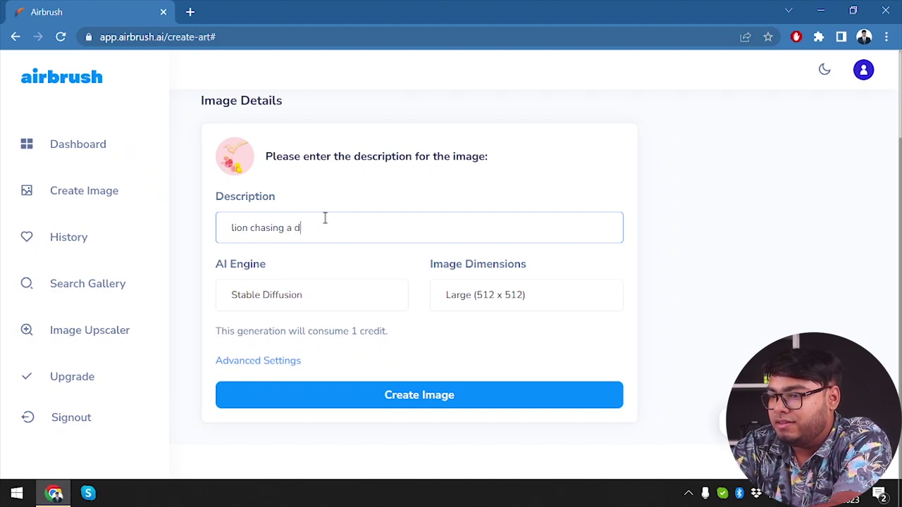
pyautogui.press('Home')
pyautogui.write('a')
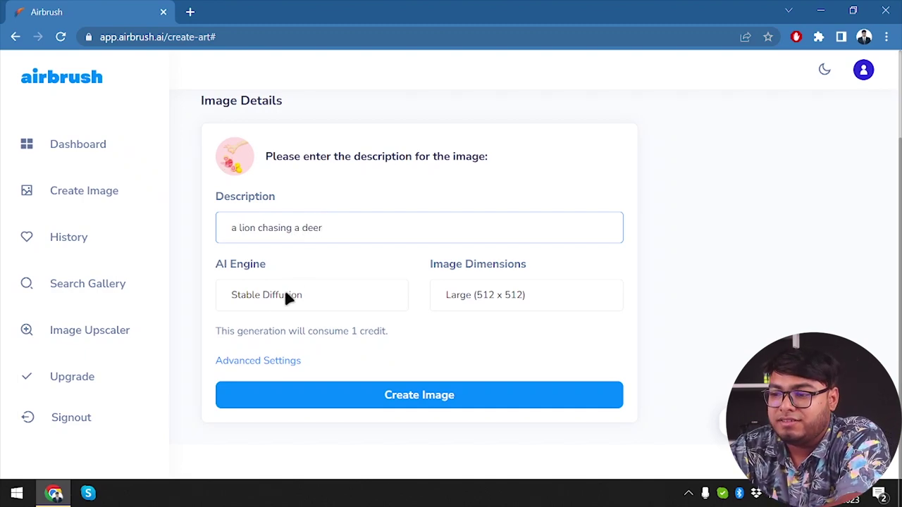
# Step: Generate the image with Midjourney V4 and check the remaining credits
pyautogui.click(303, 296)
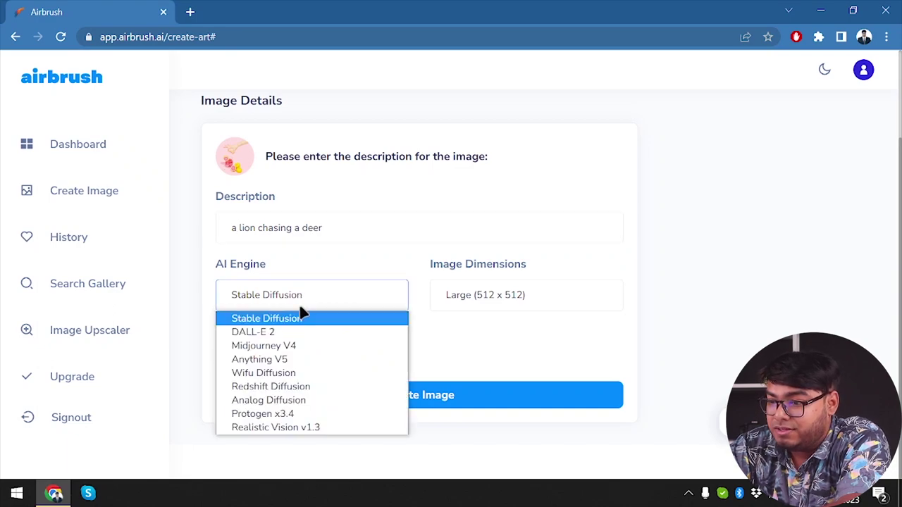
pyautogui.click(298, 345)
pyautogui.click(420, 393)
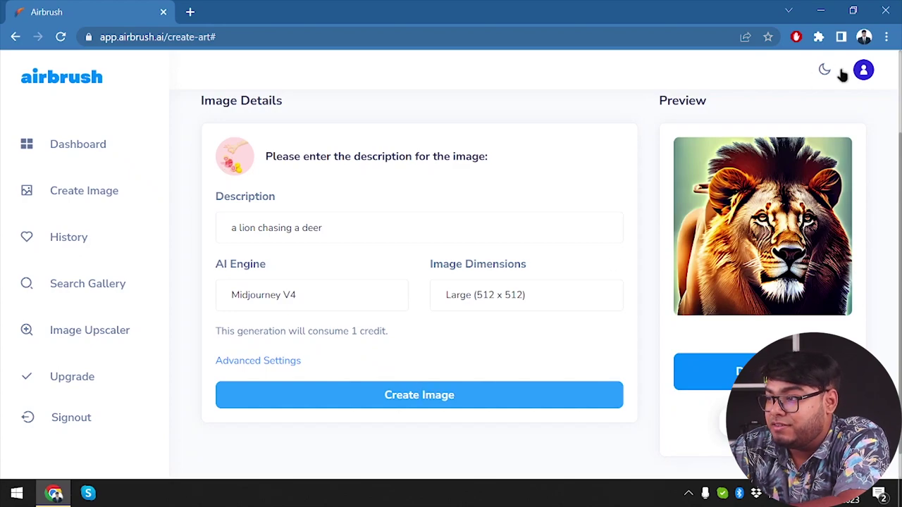
pyautogui.click(864, 73)
pyautogui.click(865, 77)
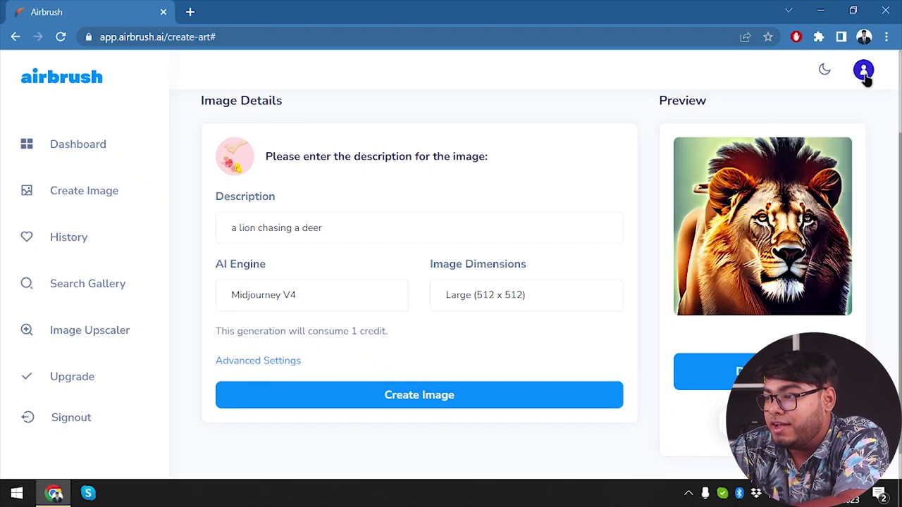
# Step: Generate another Midjourney V4 image, keeping the size at Large (512 x 512)
pyautogui.click(451, 407)
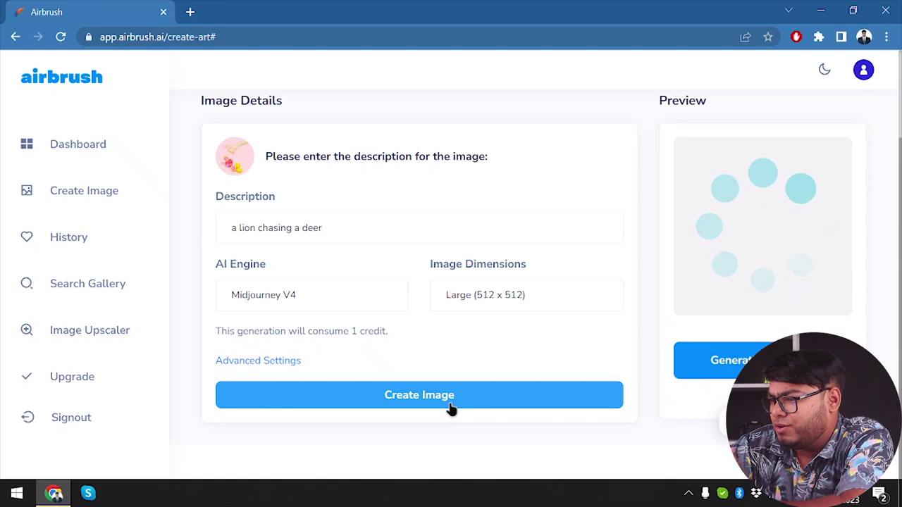
pyautogui.click(529, 295)
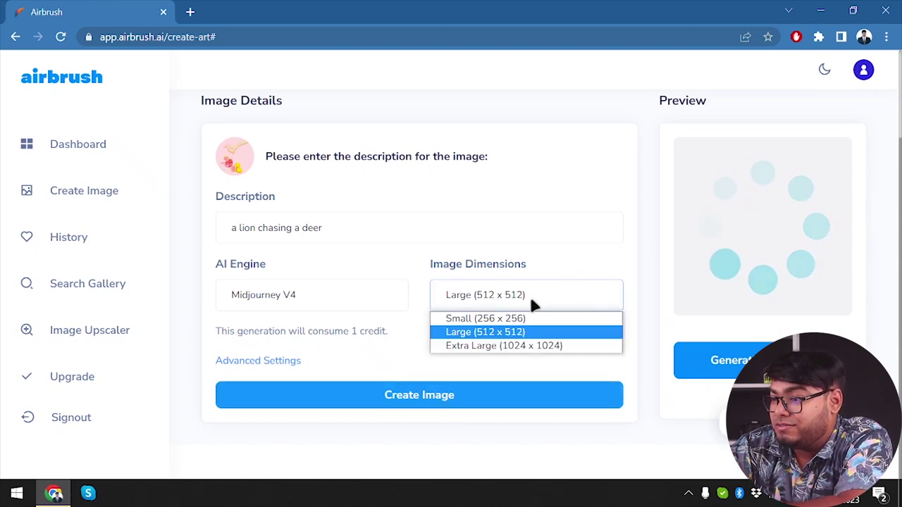
pyautogui.click(646, 308)
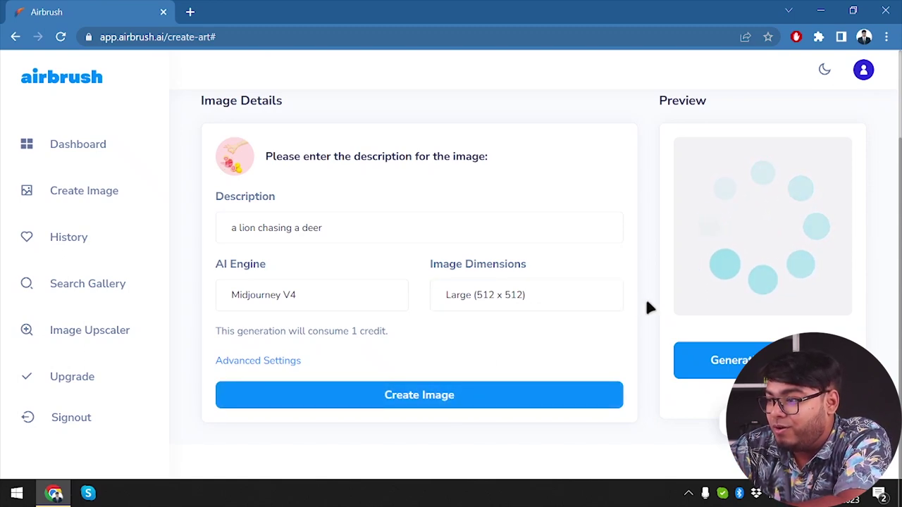
pyautogui.click(577, 298)
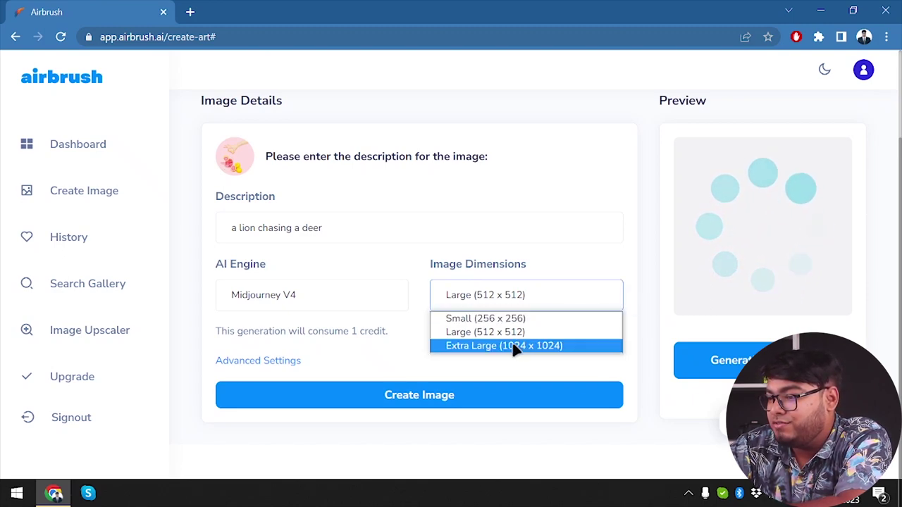
pyautogui.click(625, 280)
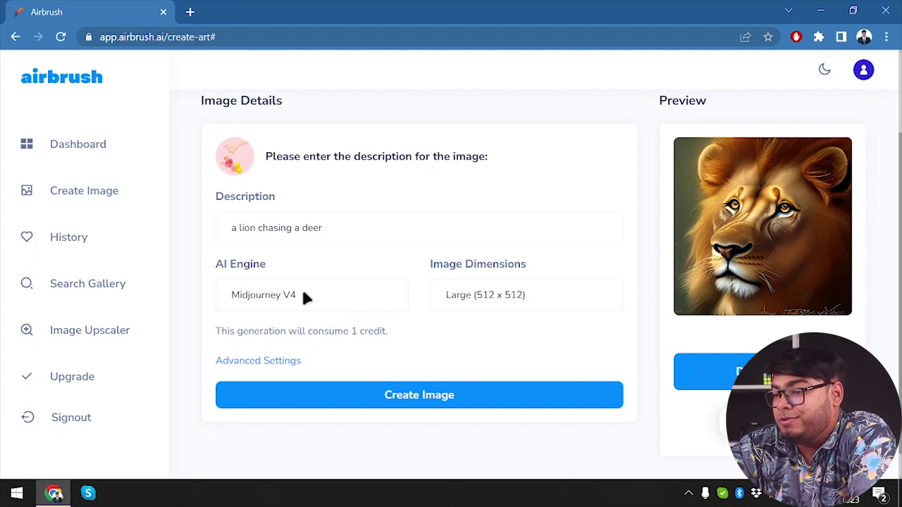
pyautogui.click(305, 298)
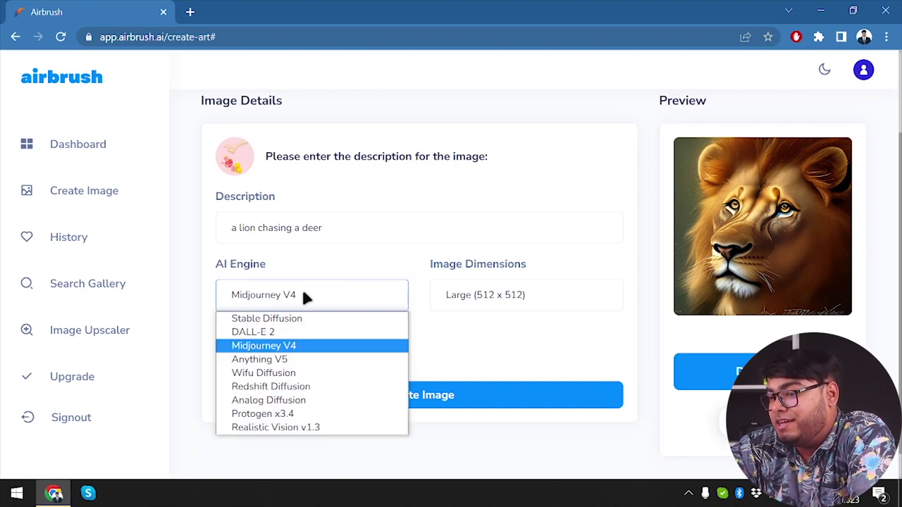
pyautogui.click(266, 333)
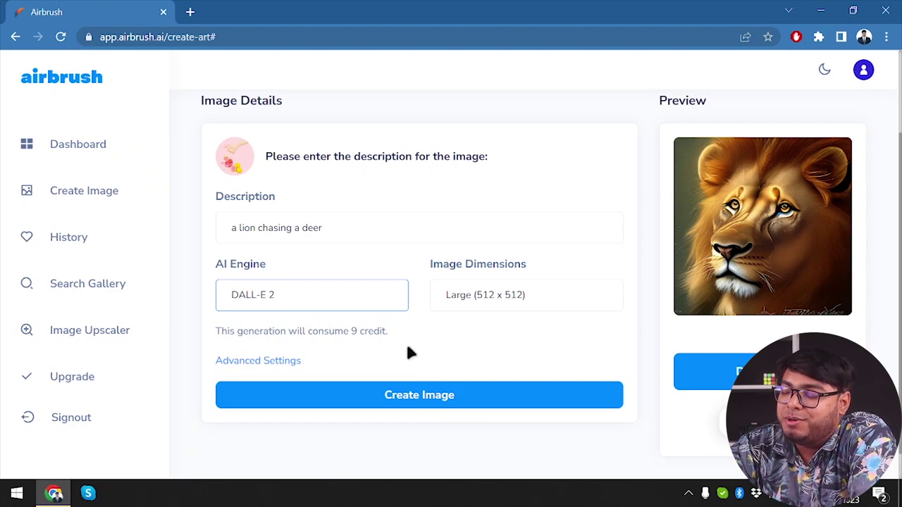
pyautogui.click(439, 400)
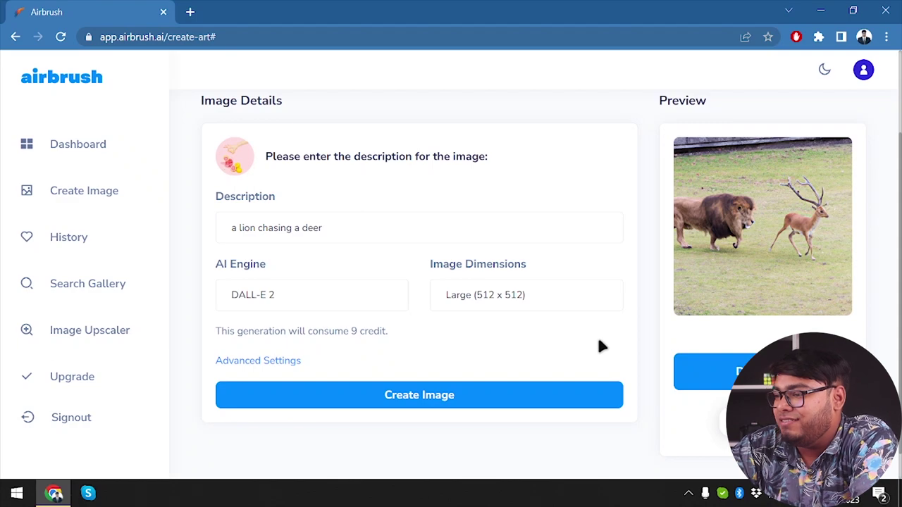
pyautogui.click(306, 295)
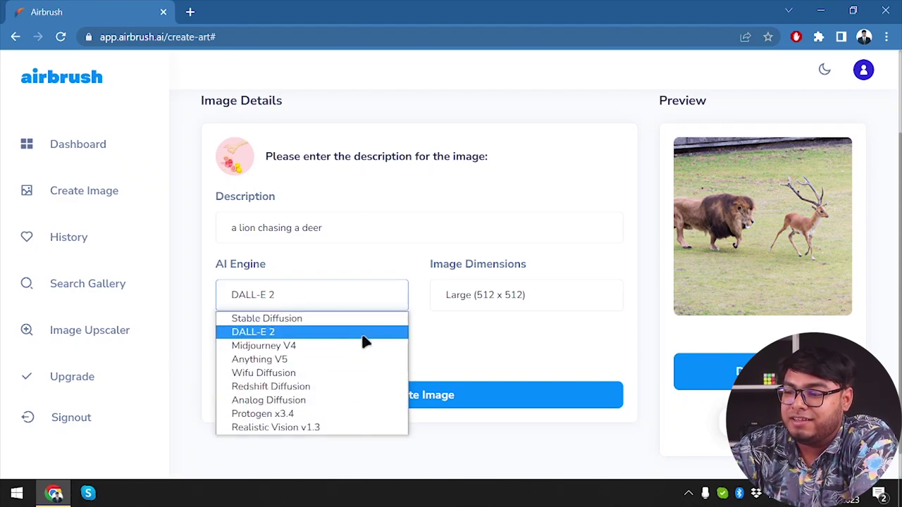
pyautogui.click(470, 347)
pyautogui.click(469, 344)
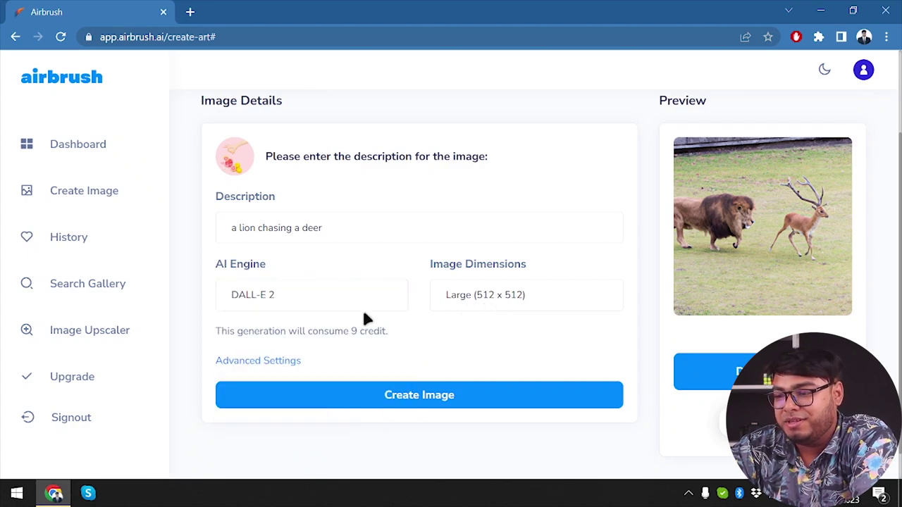
# Step: Try Redshift Diffusion, then generate the lion image with Realistic Vision v1.3
pyautogui.click(328, 294)
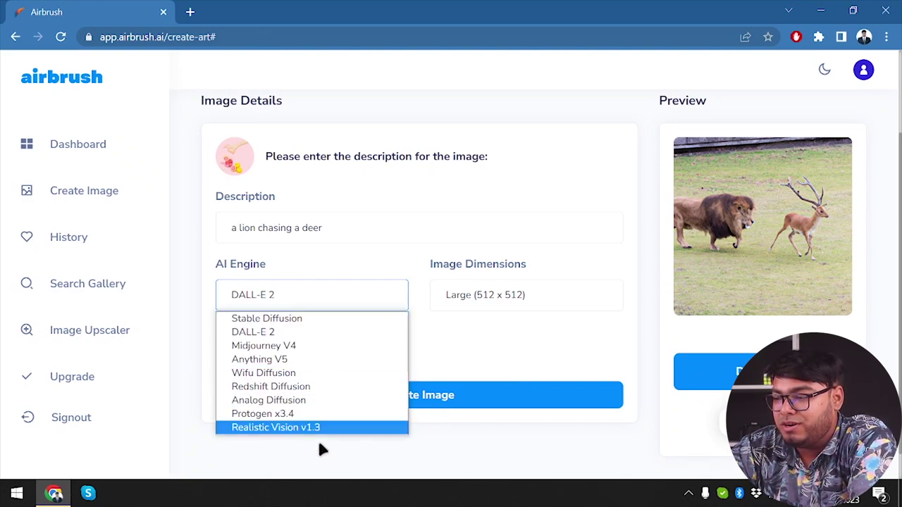
pyautogui.click(329, 387)
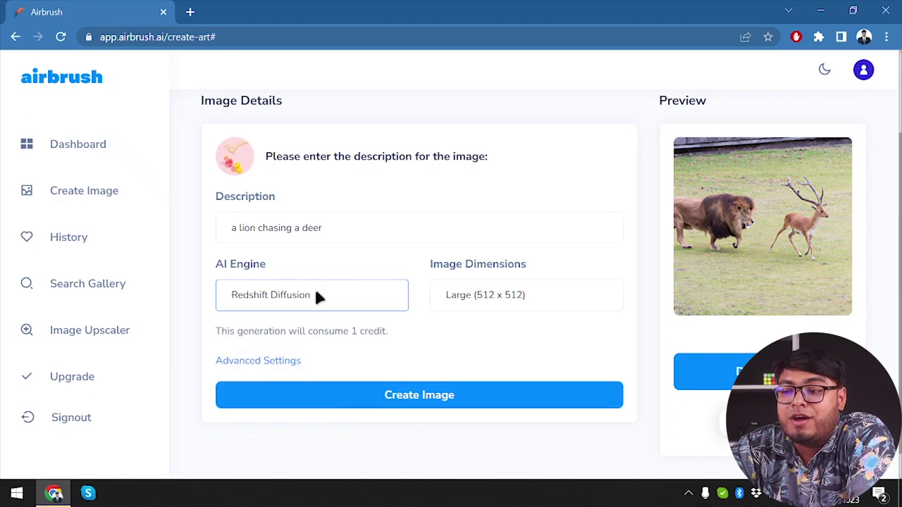
pyautogui.click(352, 295)
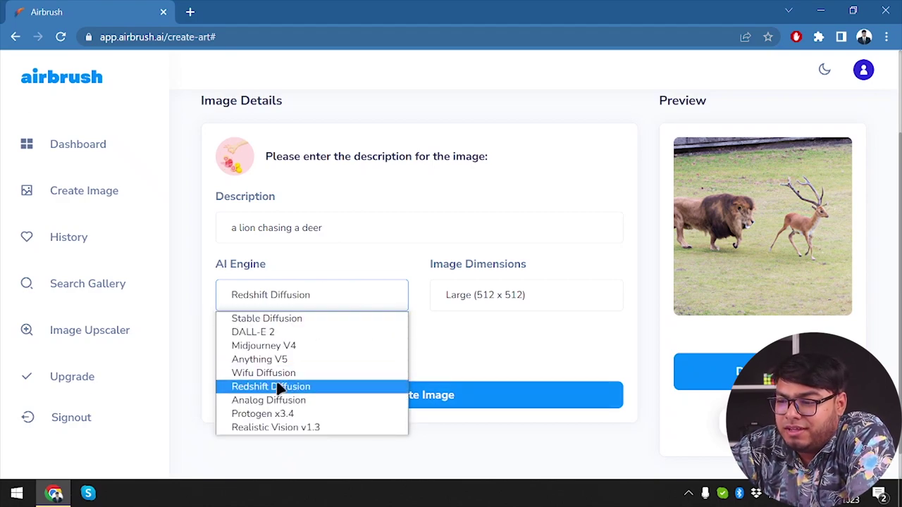
pyautogui.click(317, 427)
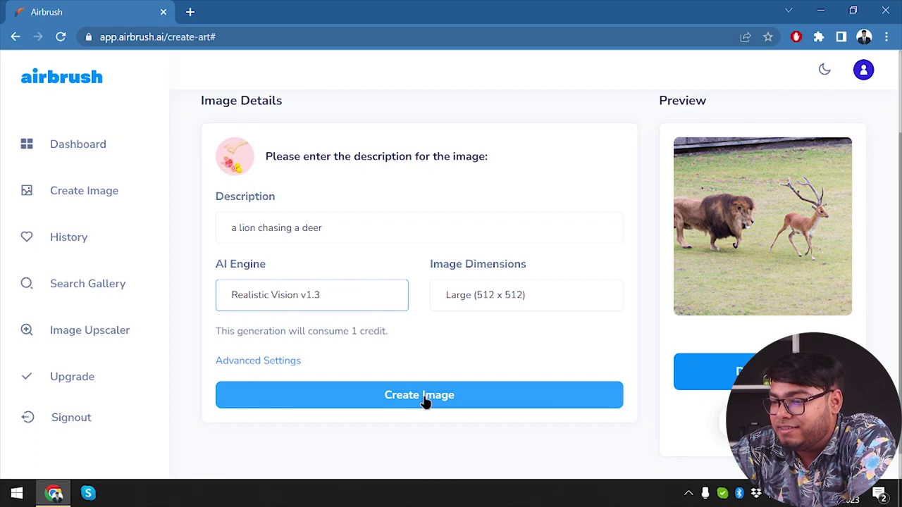
pyautogui.click(425, 395)
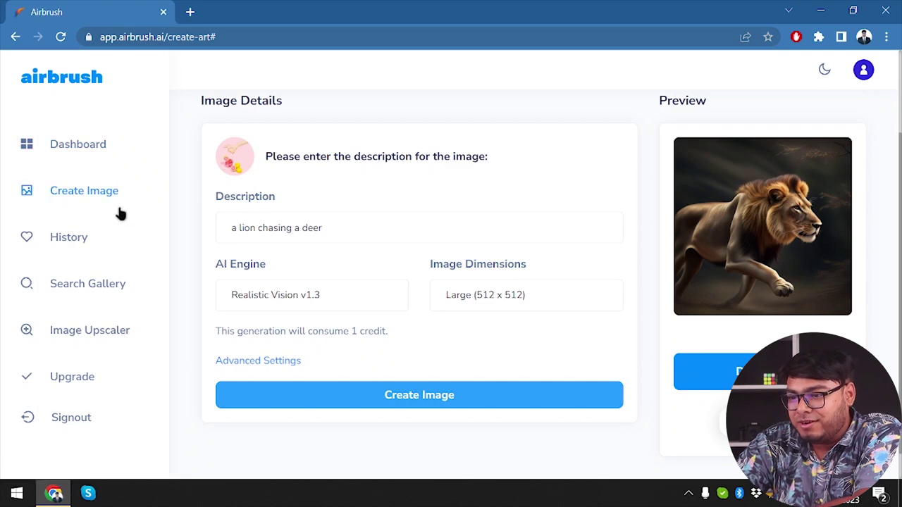
# Step: Scroll through the earlier lion generations in History, then go to Search Gallery
pyautogui.click(69, 237)
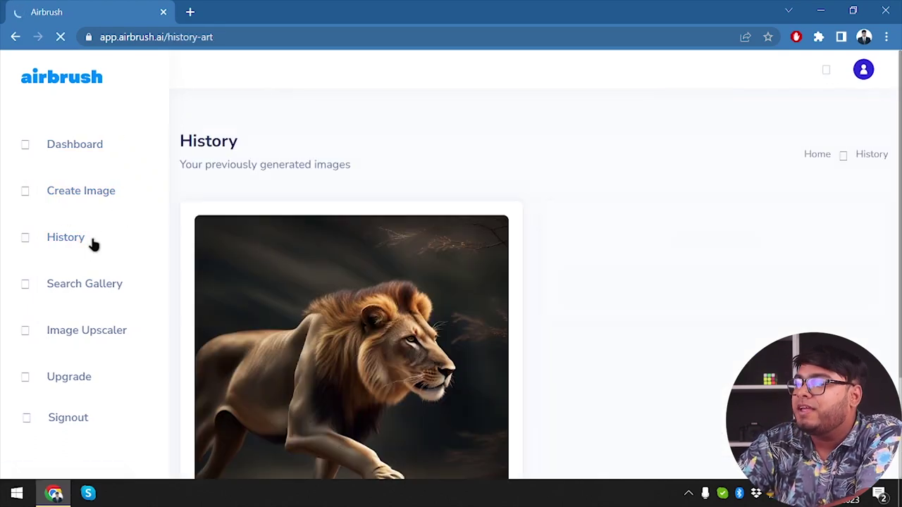
pyautogui.scroll(-9, 396, 301)
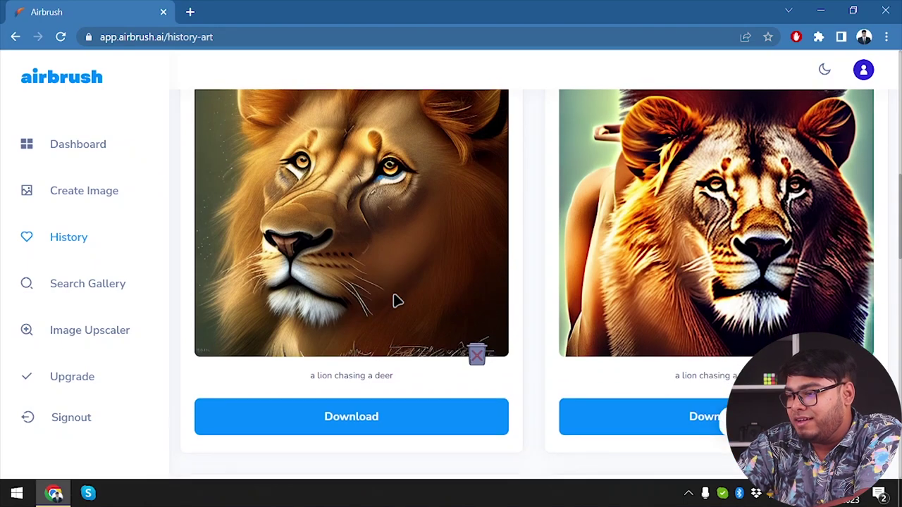
pyautogui.scroll(-10, 397, 301)
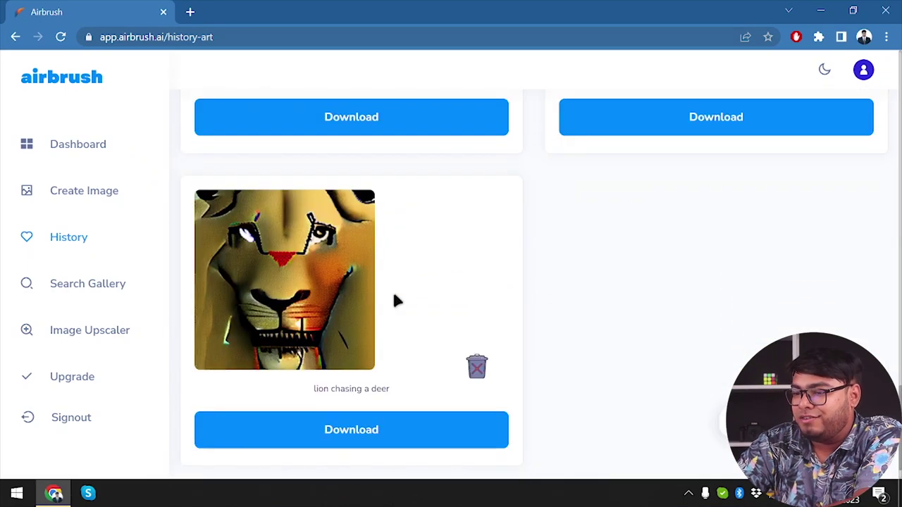
pyautogui.scroll(8, 395, 300)
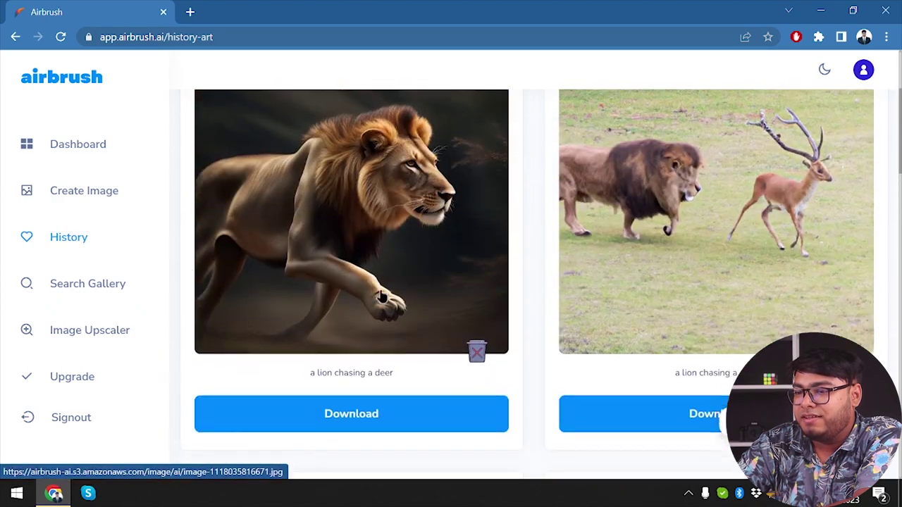
pyautogui.click(73, 289)
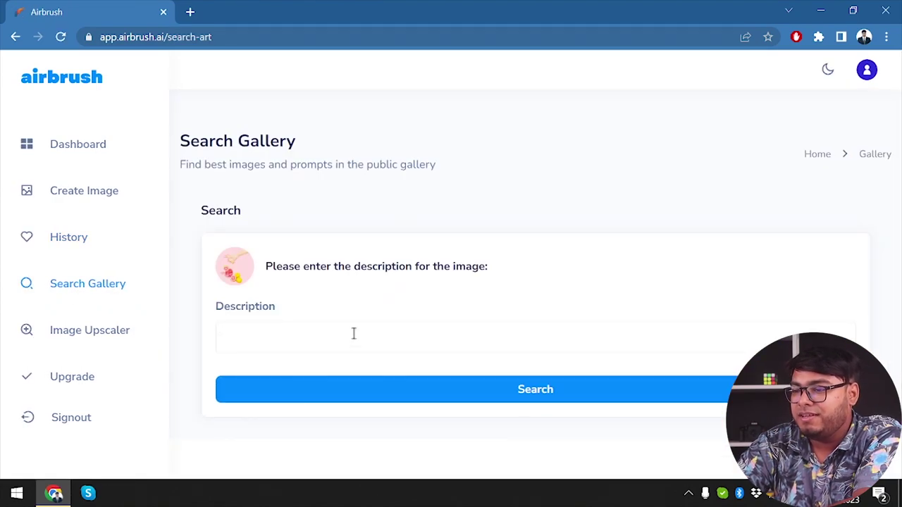
# Step: Search the gallery for 'a lion chasing a deer' and scroll through the matching artworks
pyautogui.click(353, 333)
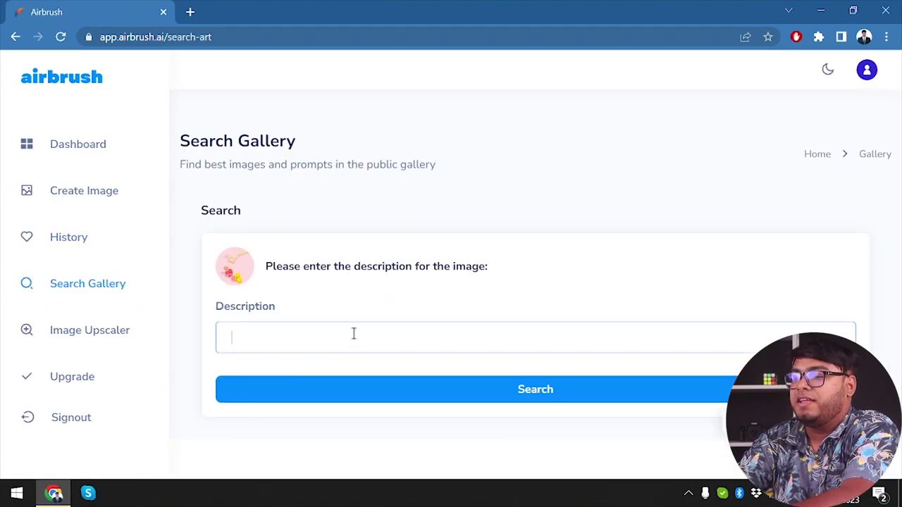
pyautogui.write('a lion')
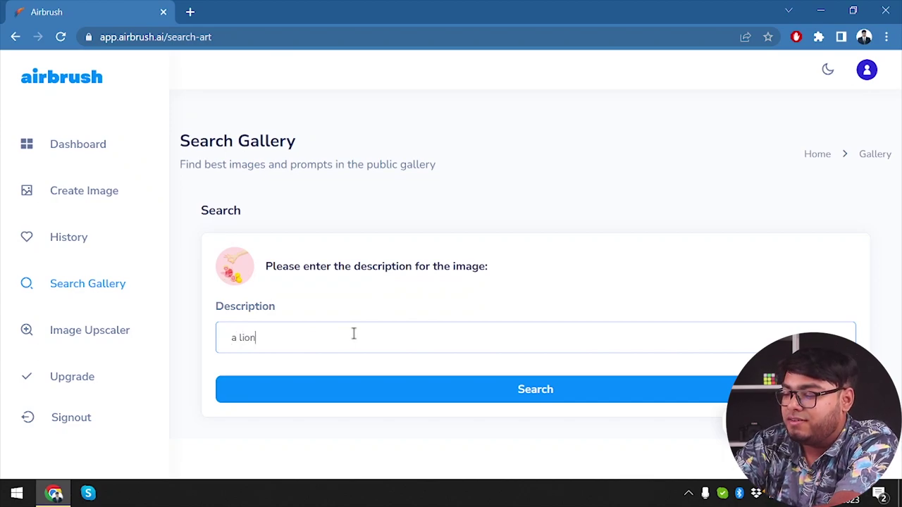
pyautogui.write(' chasing a deer')
pyautogui.press('Return')
pyautogui.scroll(-5, 395, 305)
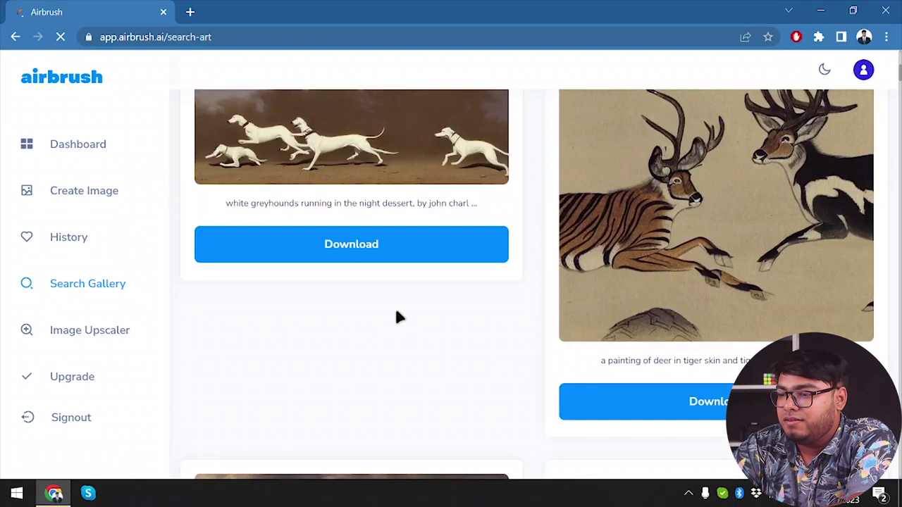
pyautogui.scroll(2, 394, 305)
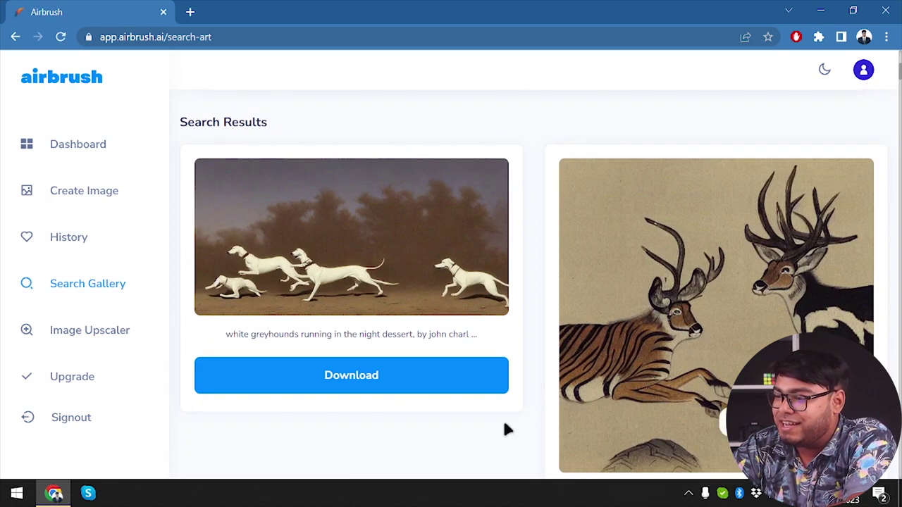
pyautogui.scroll(-2, 694, 359)
pyautogui.scroll(2, 736, 316)
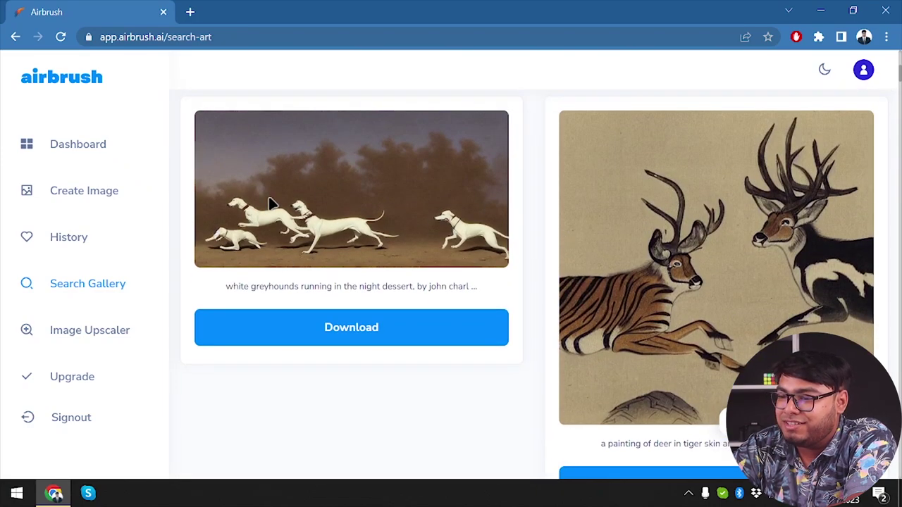
pyautogui.scroll(-1, 269, 203)
pyautogui.scroll(-4, 269, 200)
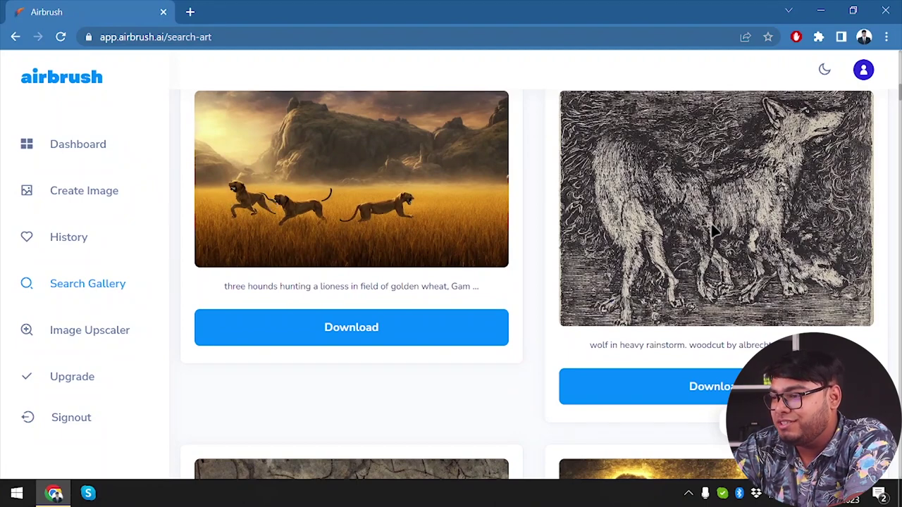
pyautogui.scroll(-4, 578, 227)
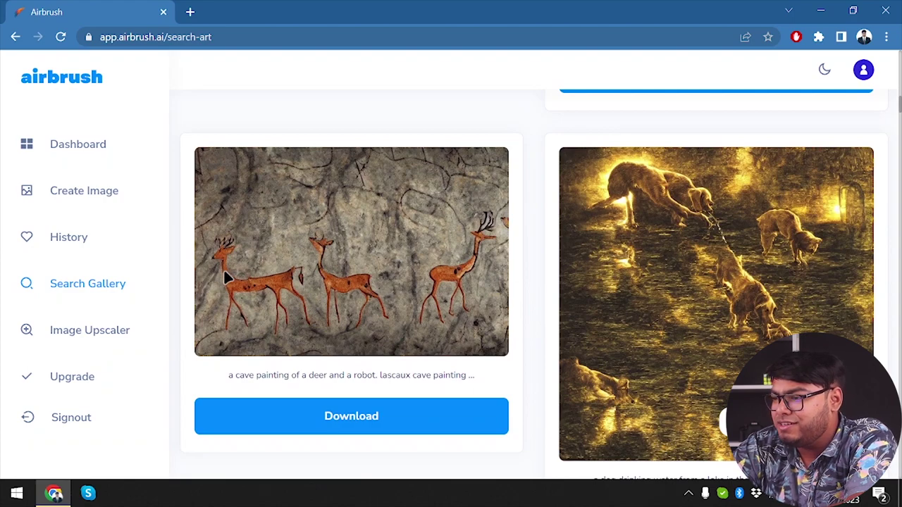
pyautogui.scroll(-2, 576, 289)
pyautogui.scroll(-4, 576, 289)
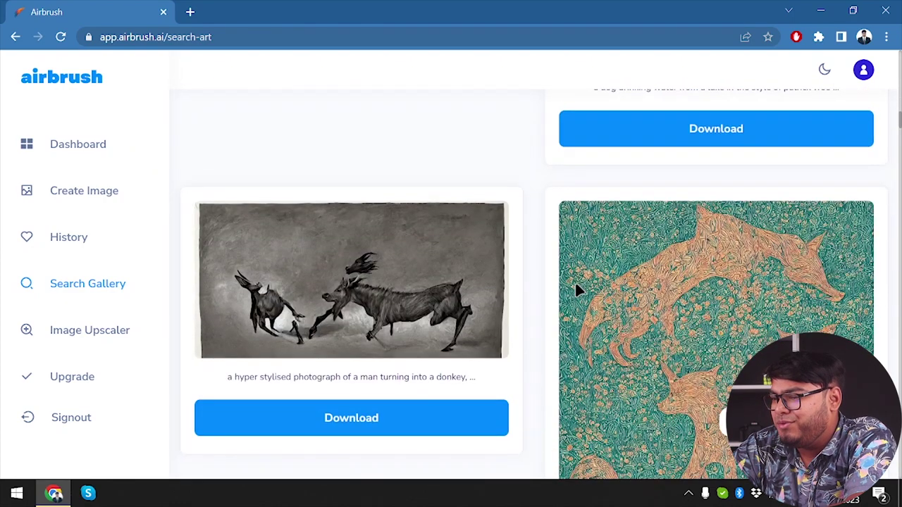
pyautogui.scroll(-3, 576, 289)
pyautogui.scroll(-4, 576, 289)
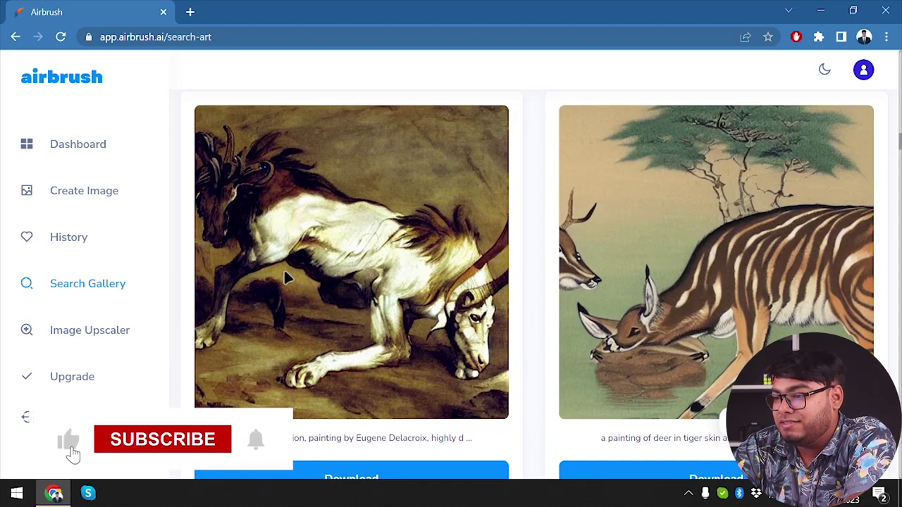
pyautogui.scroll(-2, 747, 280)
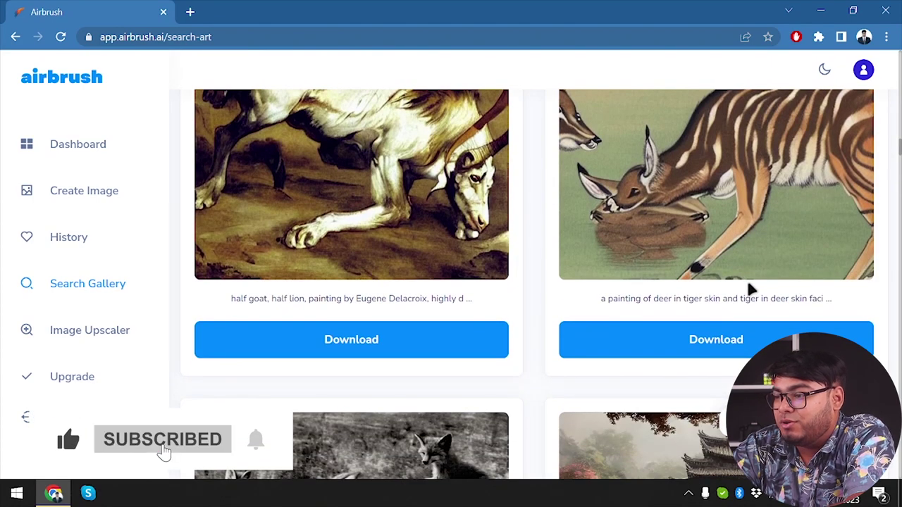
pyautogui.scroll(-2, 749, 285)
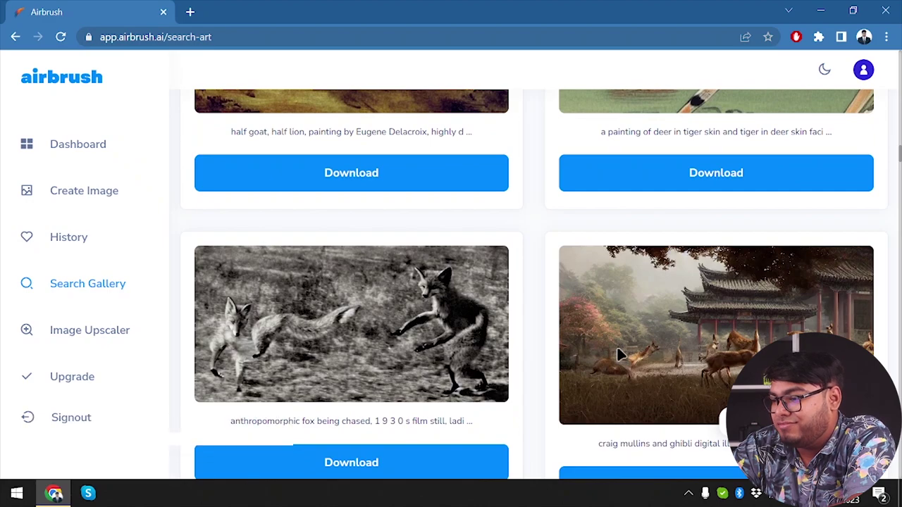
pyautogui.scroll(-2, 634, 352)
pyautogui.scroll(-3, 438, 364)
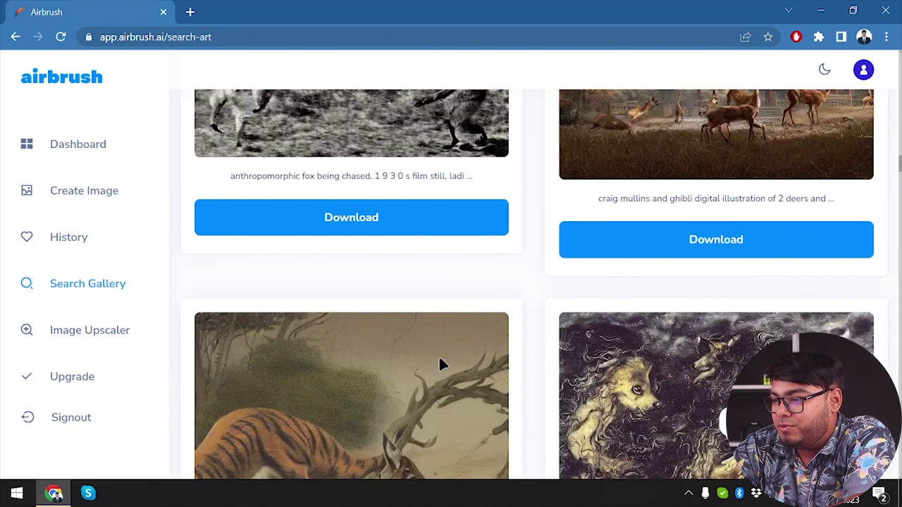